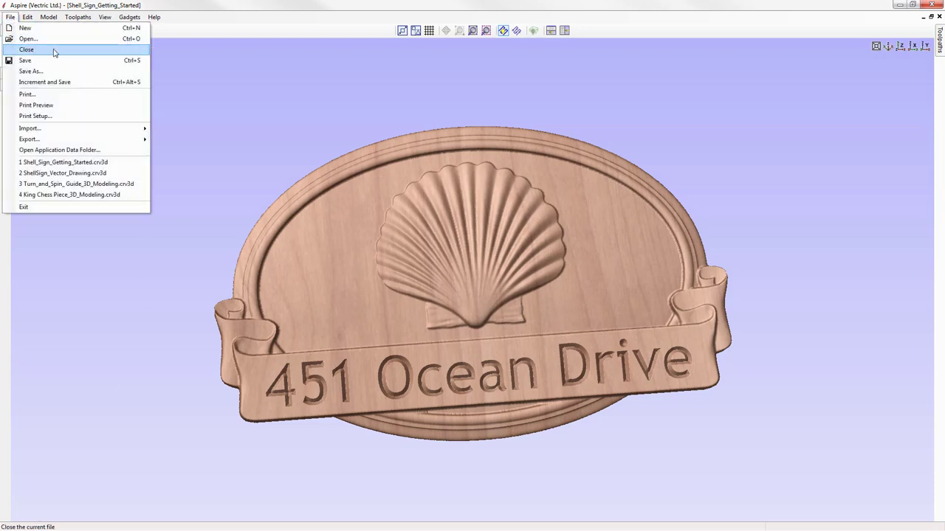
# Close the current shell sign project and open ShellSign_Vector_Drawing.crv3d from the file browser
pyautogui.click(53, 49)
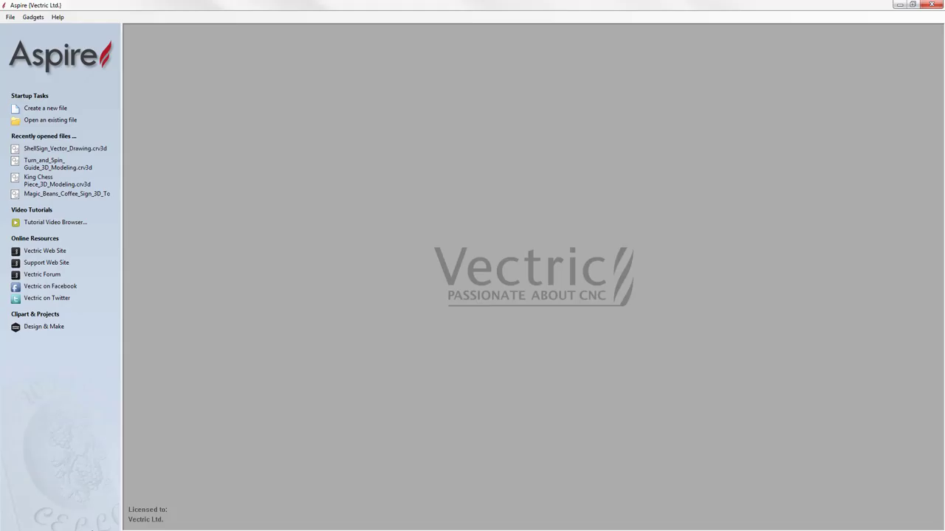
pyautogui.click(53, 121)
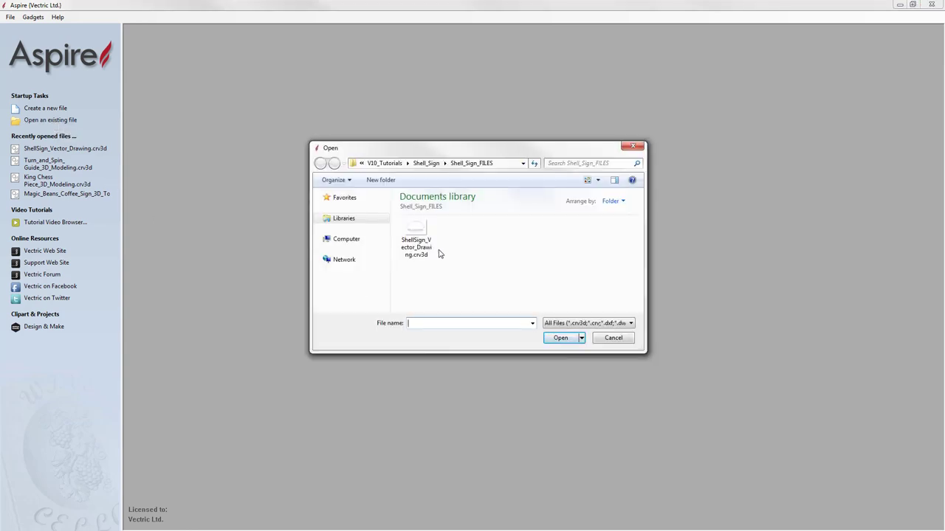
pyautogui.click(410, 233)
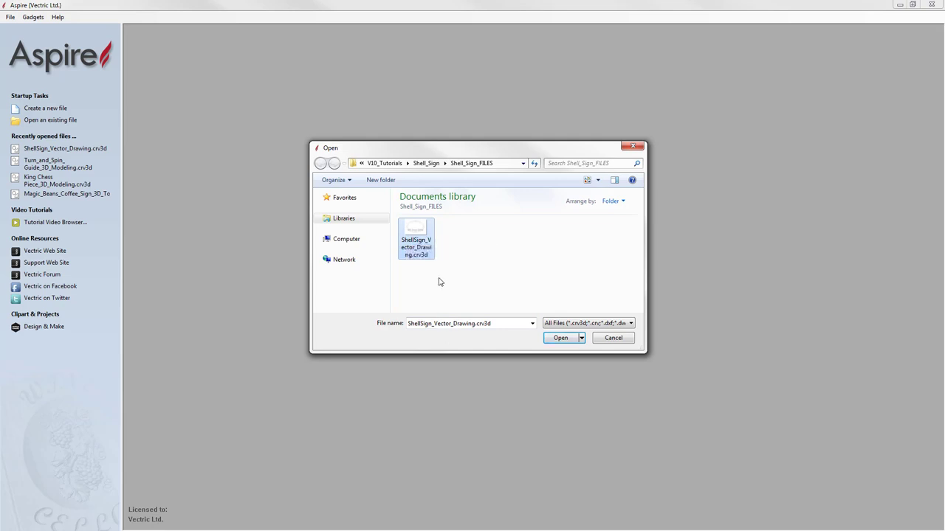
pyautogui.click(559, 342)
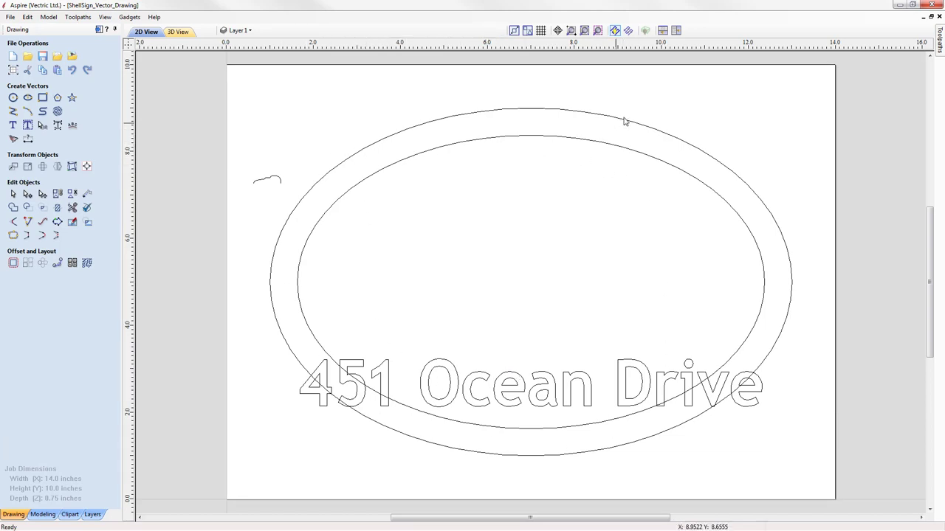
# Arrange the 2D and 3D views vertically side by side and show the Modeling panel
pyautogui.click(677, 32)
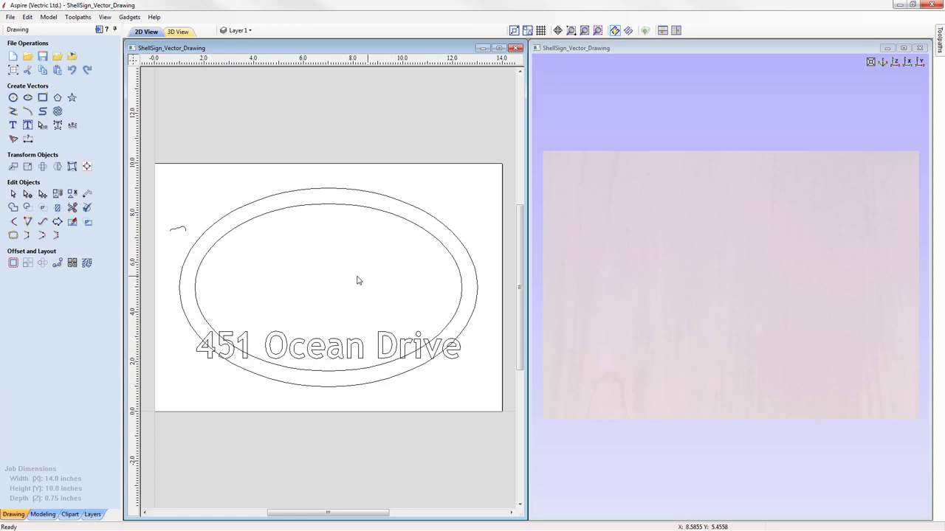
pyautogui.click(43, 514)
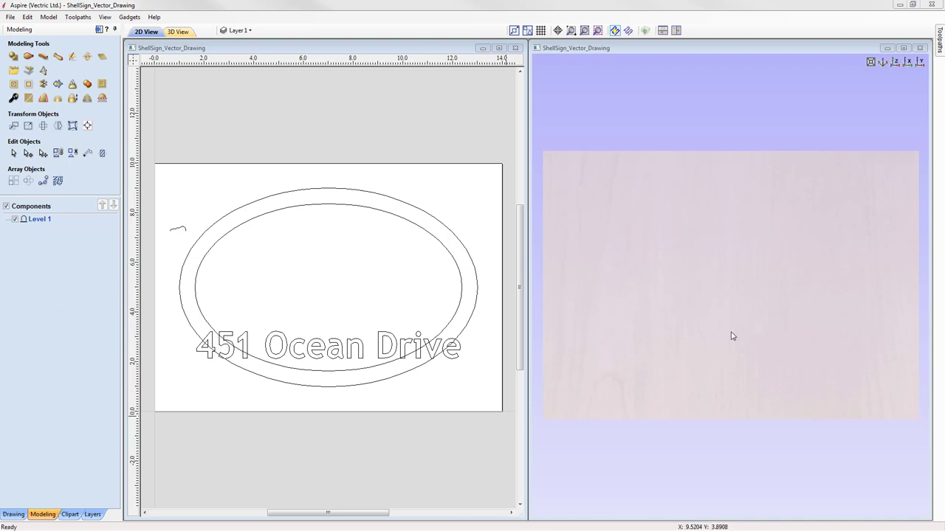
pyautogui.moveTo(784, 394); pyautogui.dragTo(810, 327)
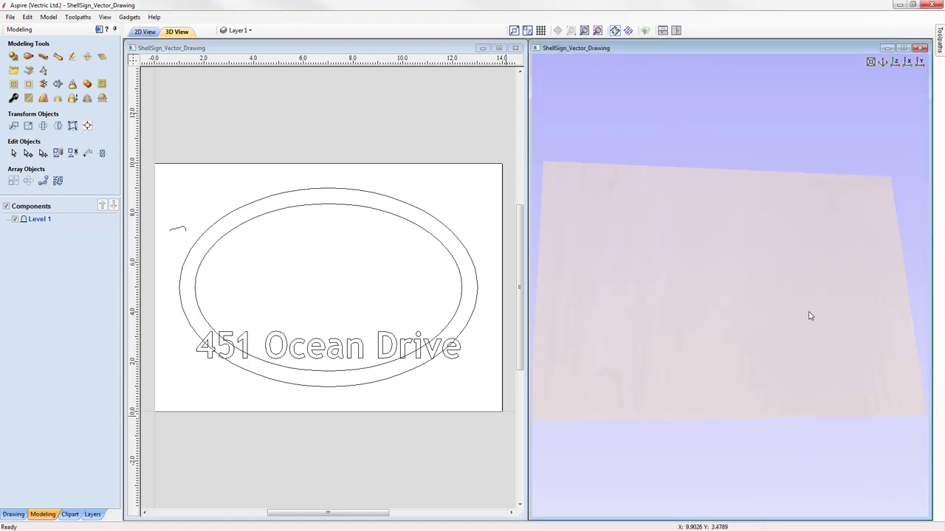
pyautogui.click(894, 62)
pyautogui.click(141, 255)
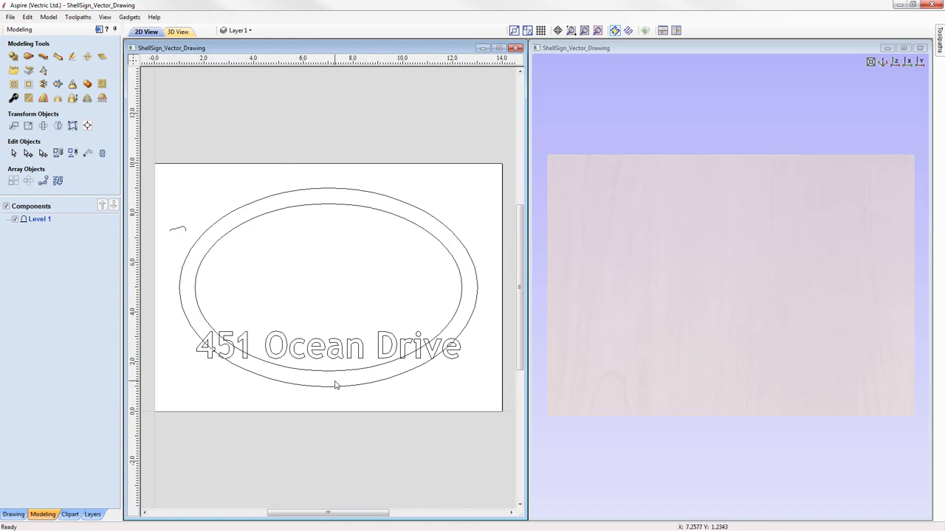
pyautogui.click(328, 189)
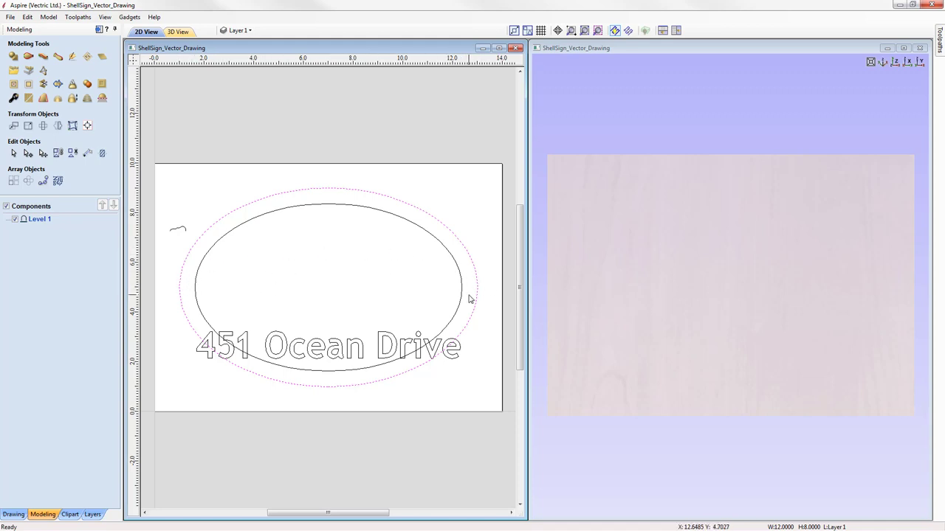
pyautogui.keyDown('shift'); pyautogui.click(220, 248); pyautogui.keyUp('shift')
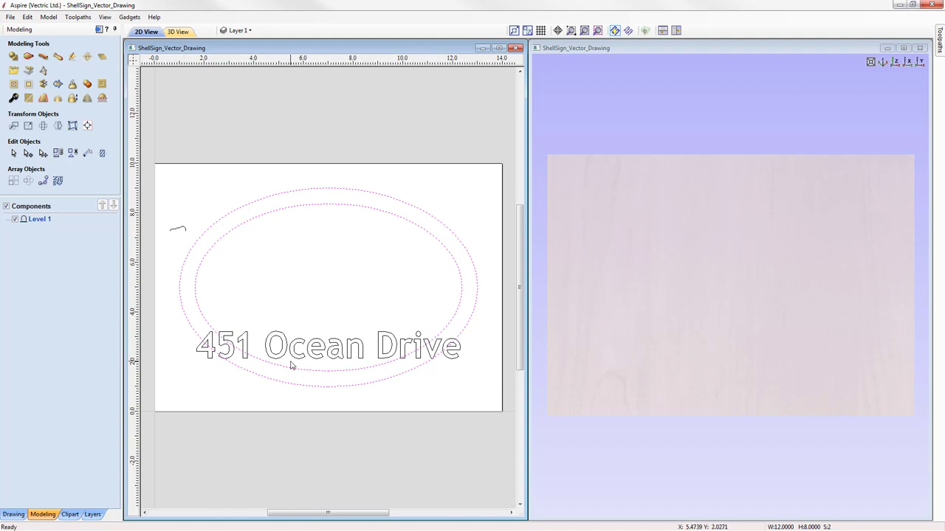
pyautogui.click(331, 294)
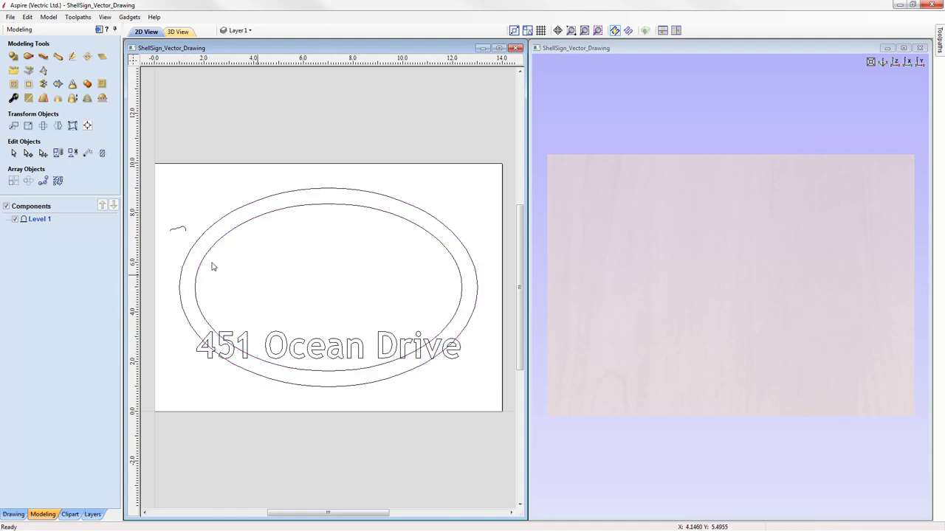
# Rename the Level 1 entry in the Components list to 'Base'
pyautogui.rightClick(40, 223)
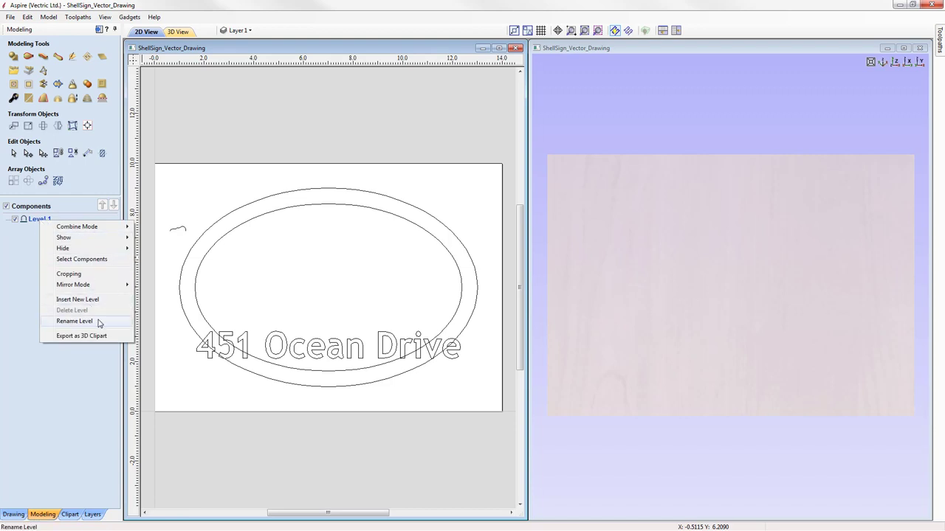
pyautogui.click(75, 321)
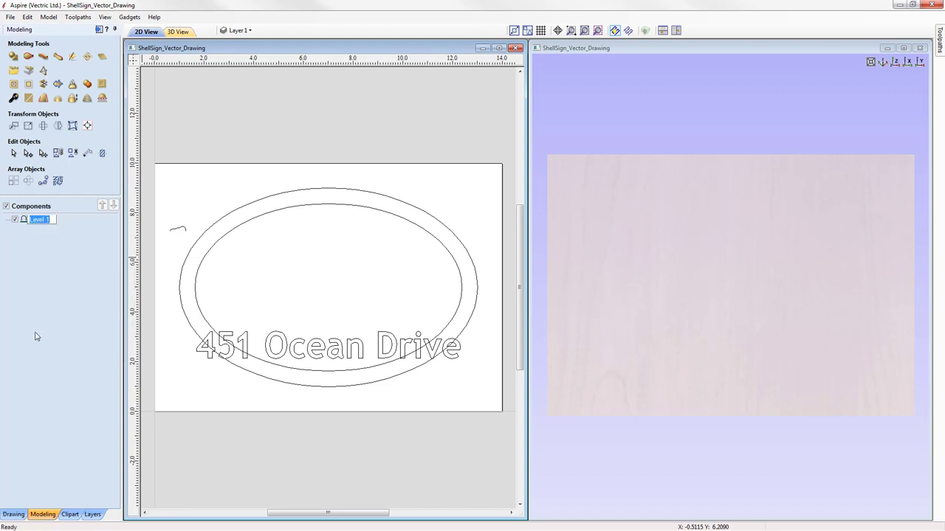
pyautogui.write('Base')
pyautogui.press('Return')
# Shape the outer oval with a Curved Profile, lowering the angle from 81.0 to 46.8
pyautogui.click(332, 191)
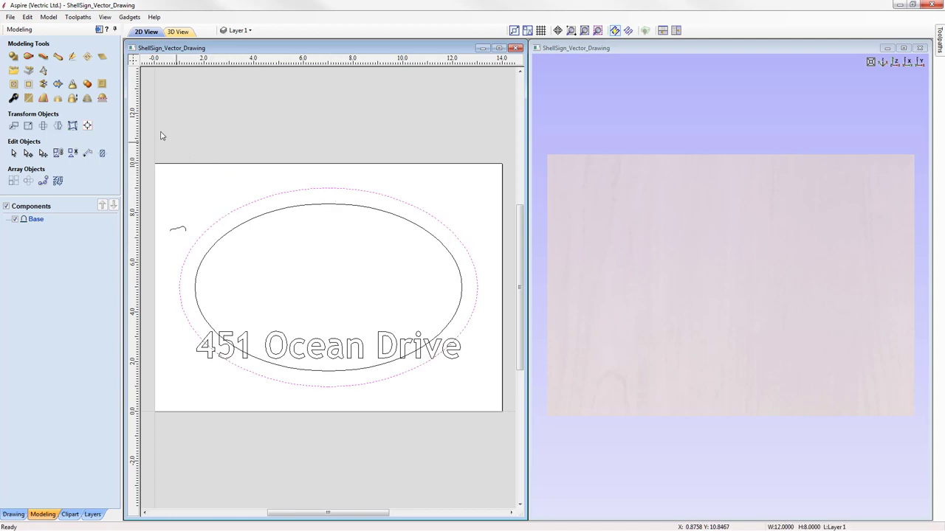
pyautogui.click(12, 56)
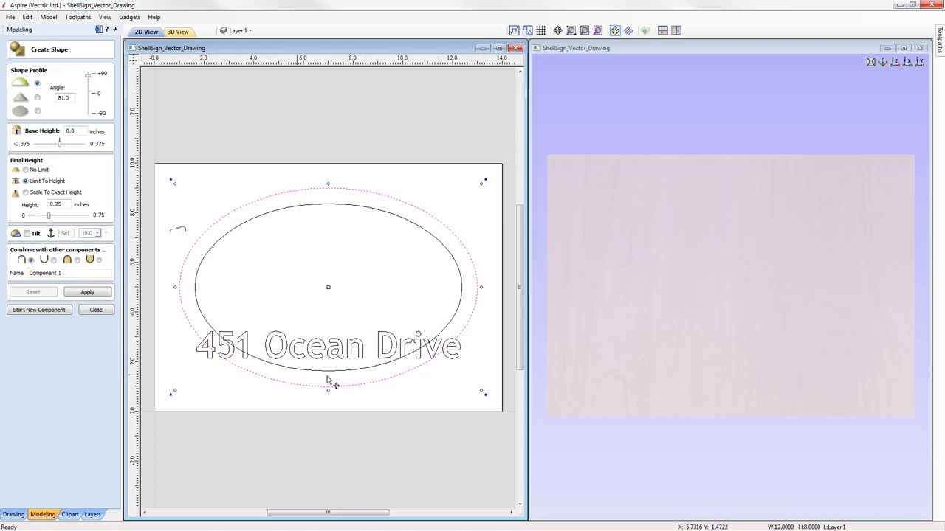
pyautogui.click(37, 98)
pyautogui.click(37, 112)
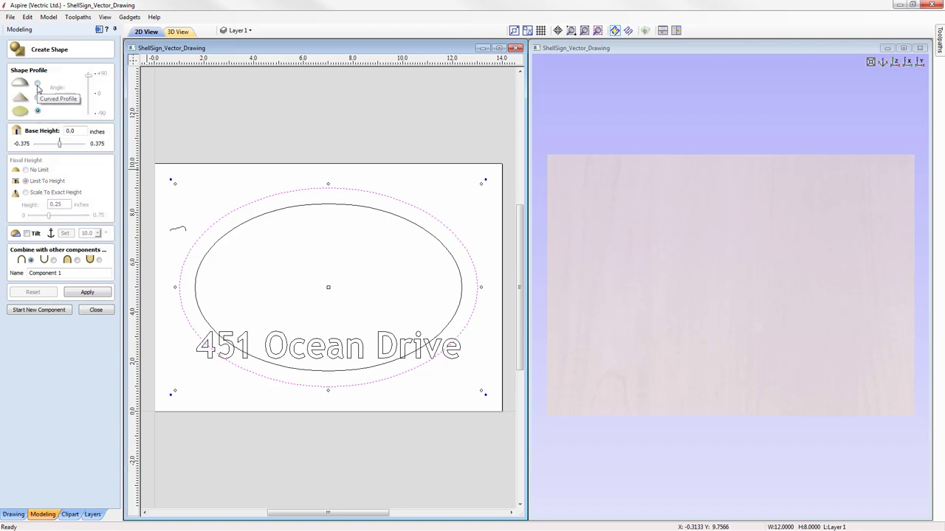
pyautogui.click(38, 84)
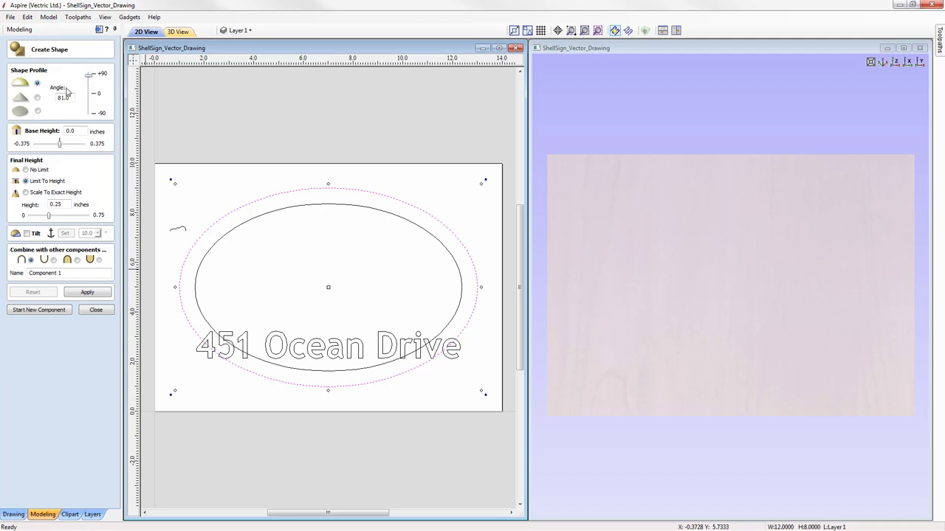
pyautogui.moveTo(89, 76); pyautogui.dragTo(91, 88)
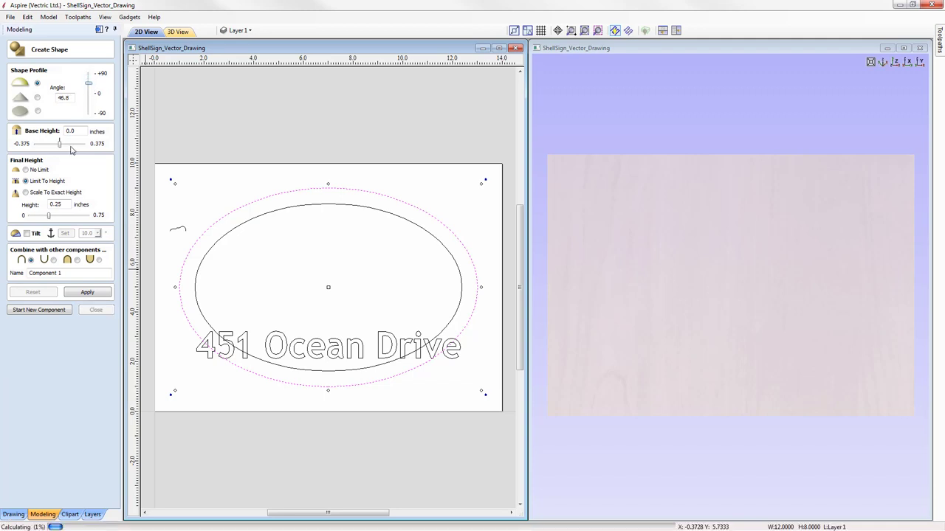
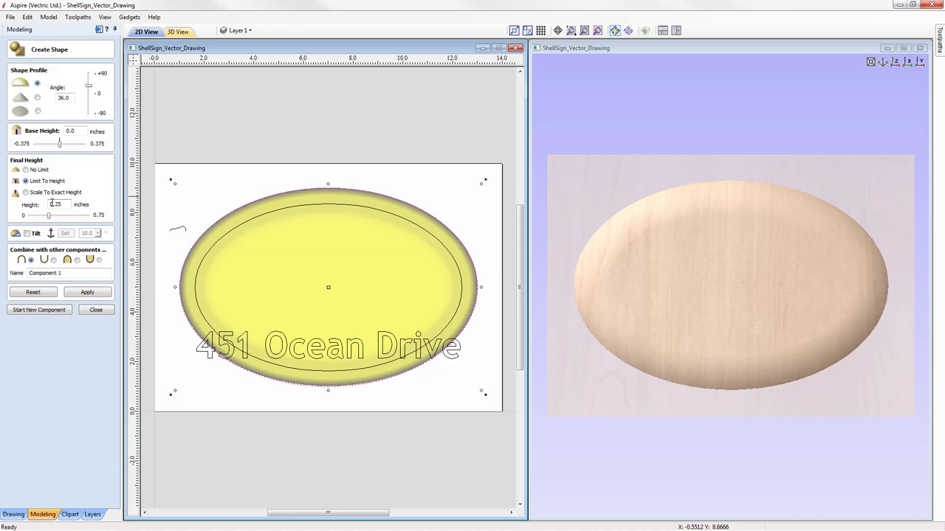
# Make the oval dome rise with no height limit at a 30° profile angle
pyautogui.click(26, 170)
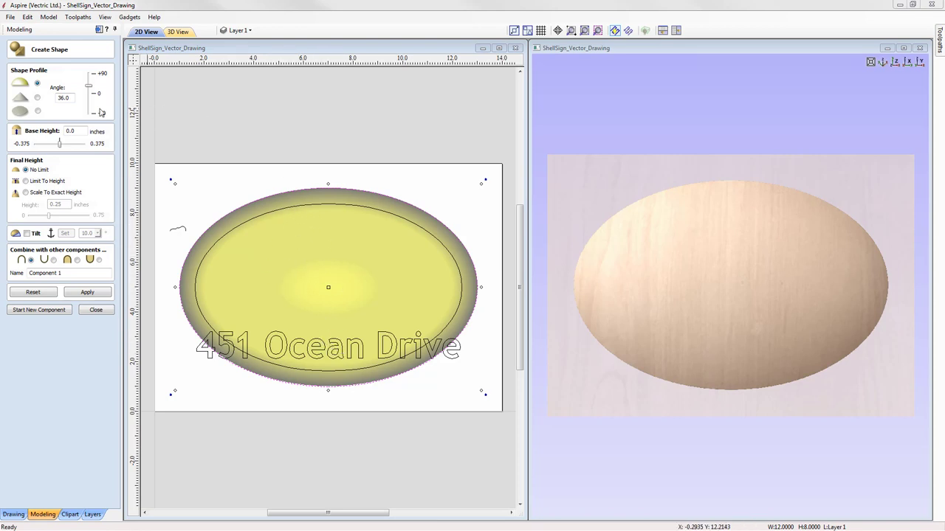
pyautogui.click(71, 98)
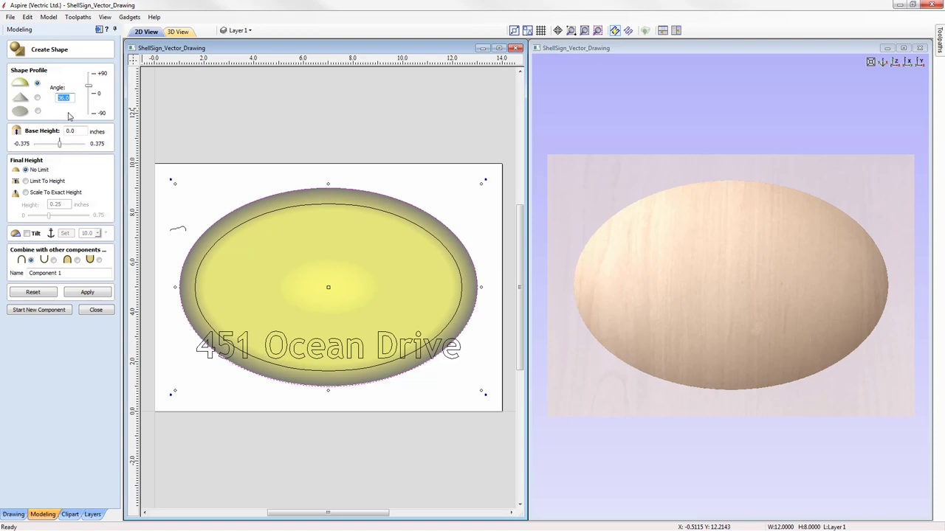
pyautogui.write('30')
pyautogui.press('Return')
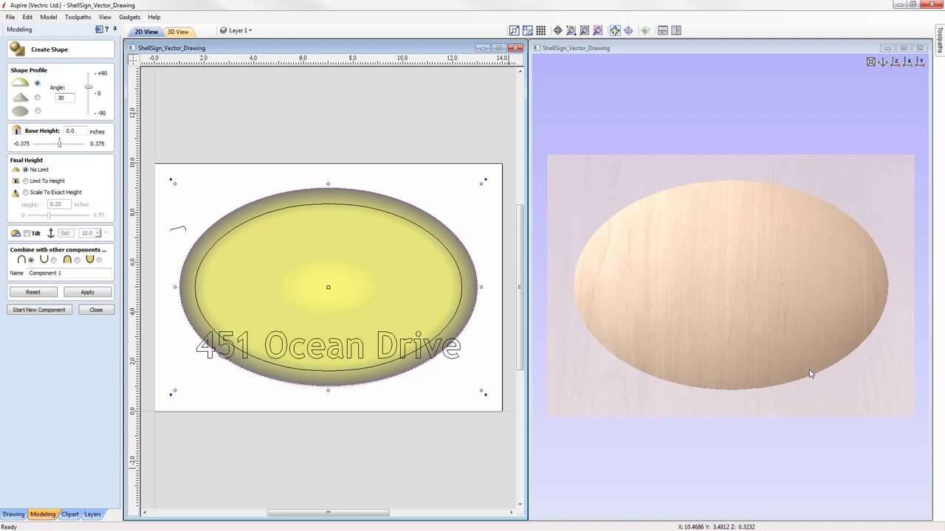
pyautogui.click(724, 416)
pyautogui.moveTo(725, 416); pyautogui.dragTo(873, 181)
pyautogui.click(895, 64)
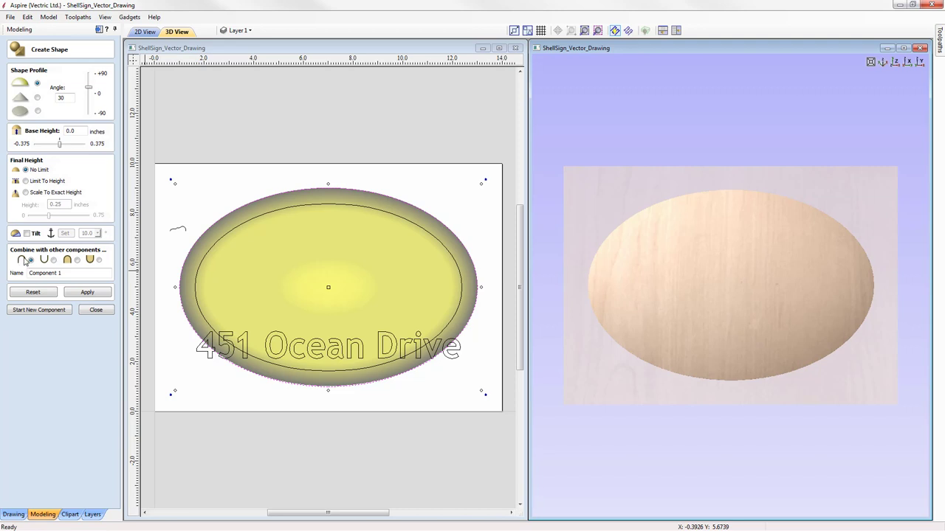
# Name the dome component 'Dome' and apply it
pyautogui.moveTo(67, 272); pyautogui.dragTo(2, 273)
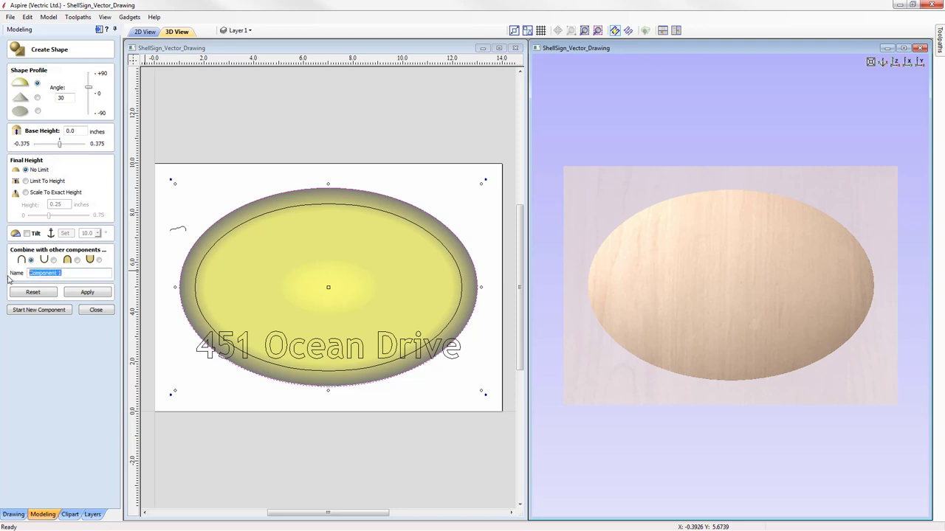
pyautogui.write('Dome')
pyautogui.click(101, 293)
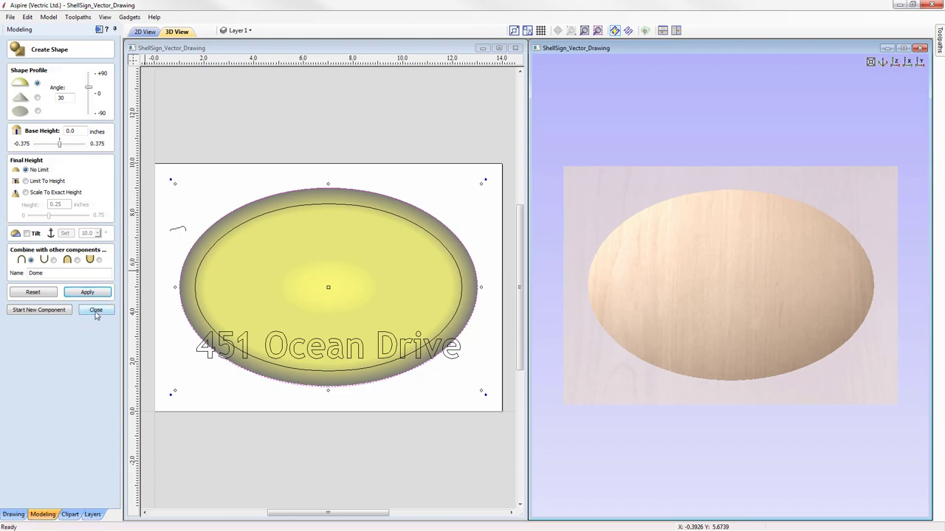
pyautogui.click(96, 310)
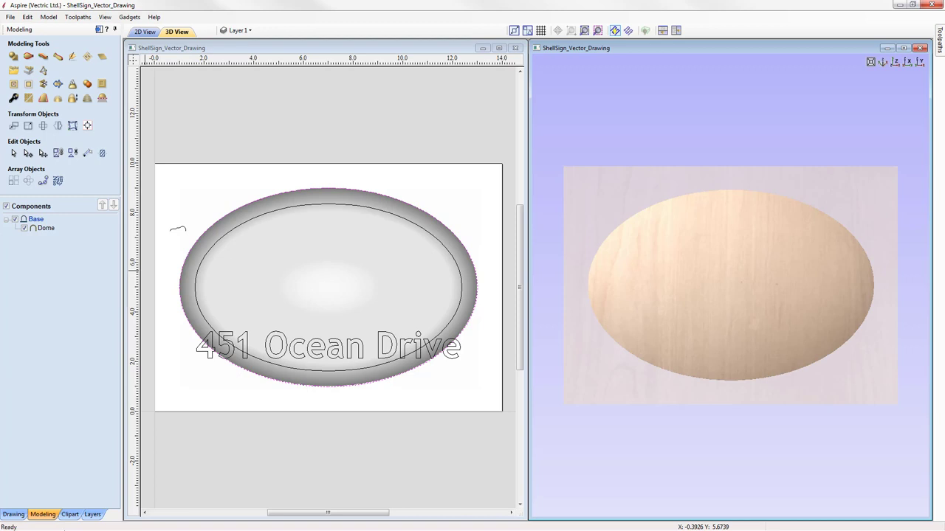
pyautogui.moveTo(39, 232)
pyautogui.moveTo(720, 413); pyautogui.dragTo(797, 398)
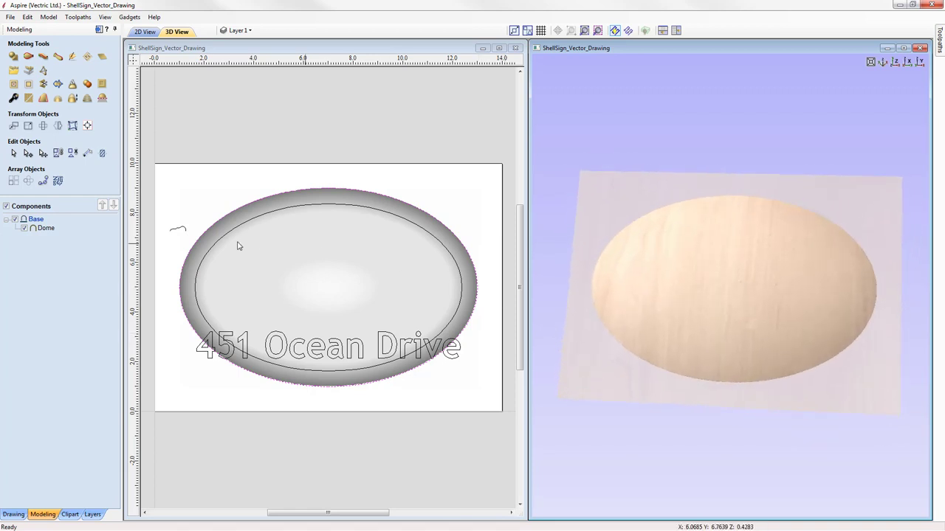
pyautogui.click(46, 229)
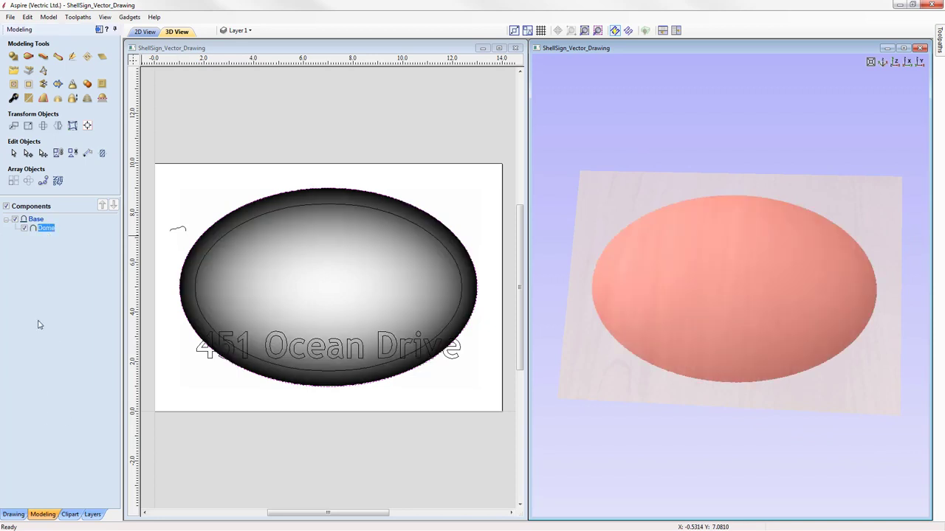
pyautogui.moveTo(46, 229)
pyautogui.click(894, 63)
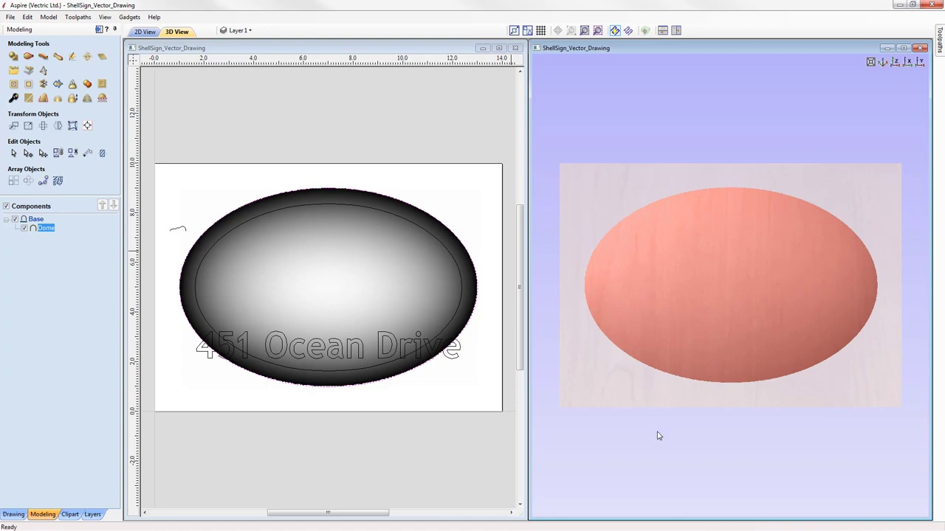
pyautogui.click(601, 441)
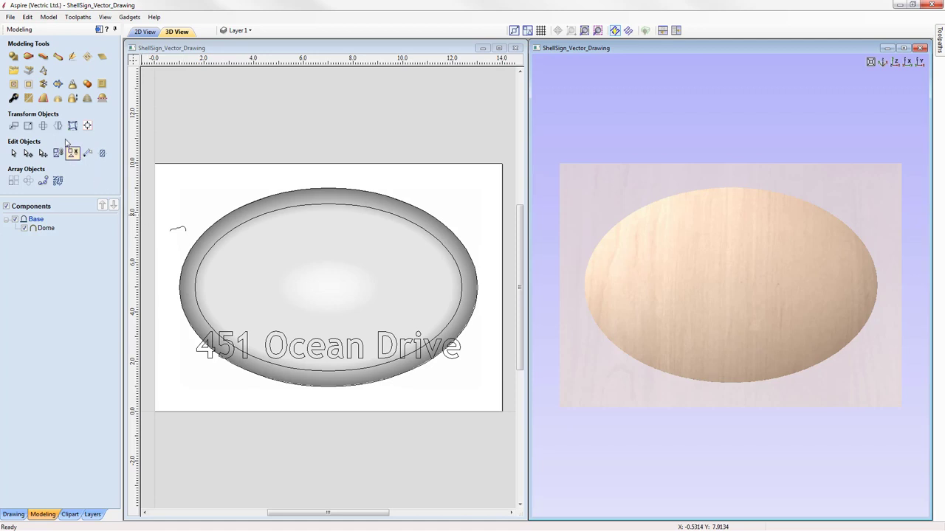
# Pick the outer and inner ellipses as the Two Rail Sweep's drive rails
pyautogui.click(28, 57)
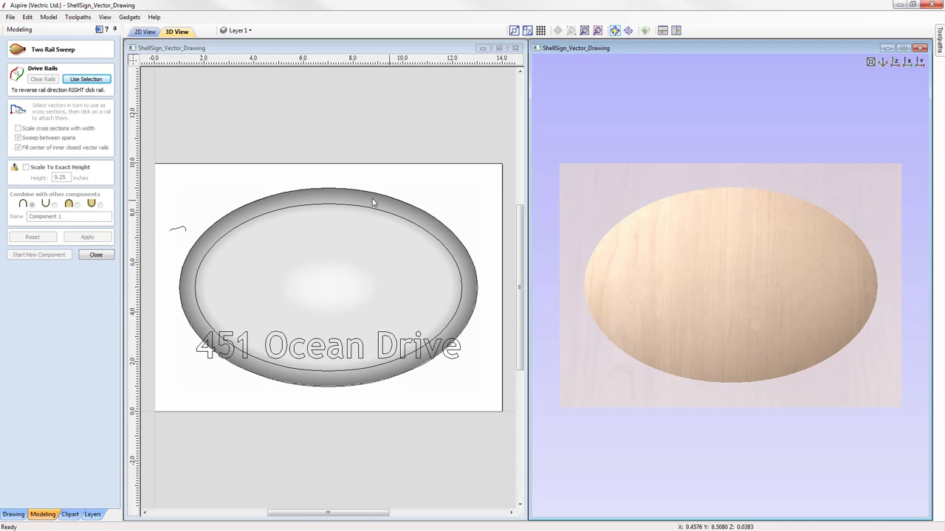
pyautogui.click(329, 190)
pyautogui.click(329, 191)
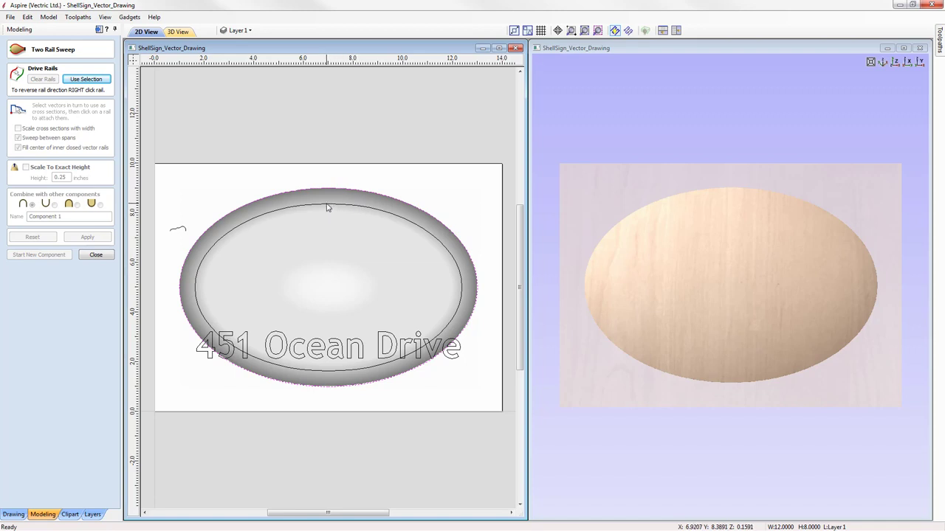
pyautogui.keyDown('shift'); pyautogui.click(328, 207); pyautogui.keyUp('shift')
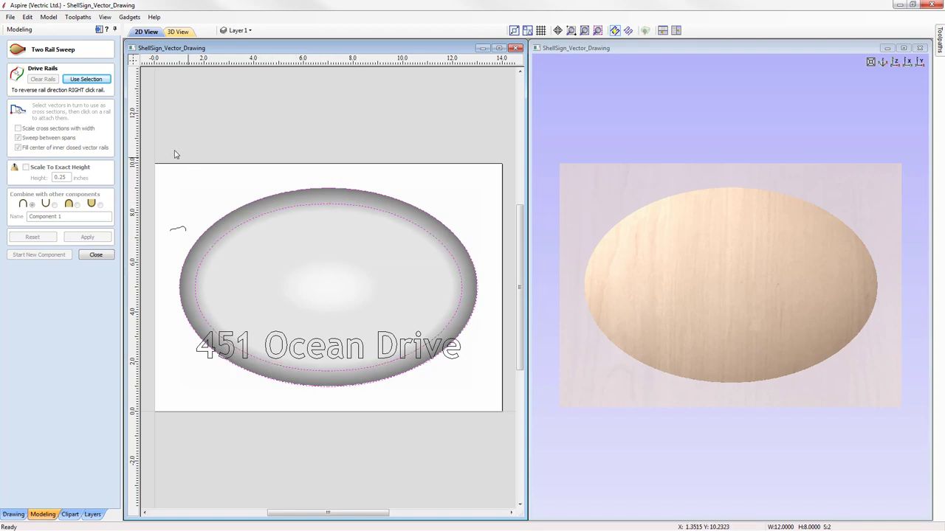
pyautogui.click(86, 79)
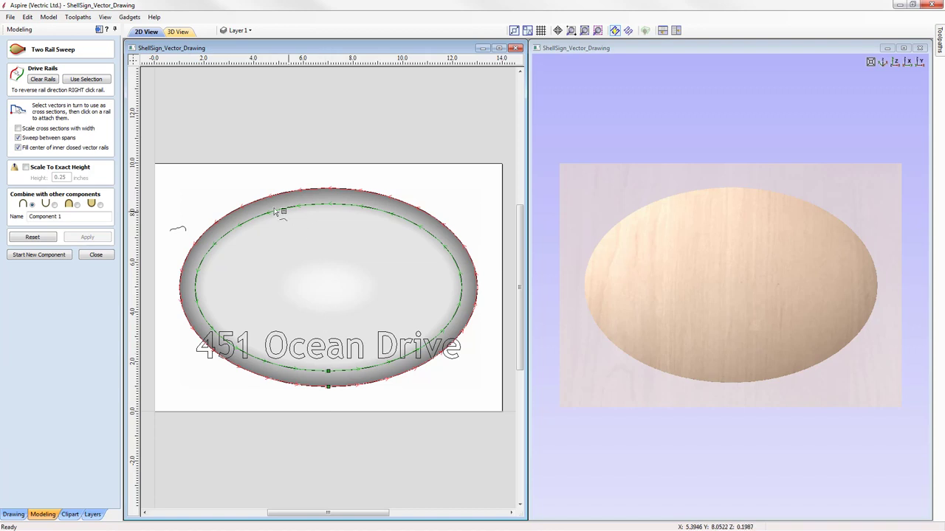
# Sweep the small profile vector between the rails as a component named 'Border'
pyautogui.click(178, 232)
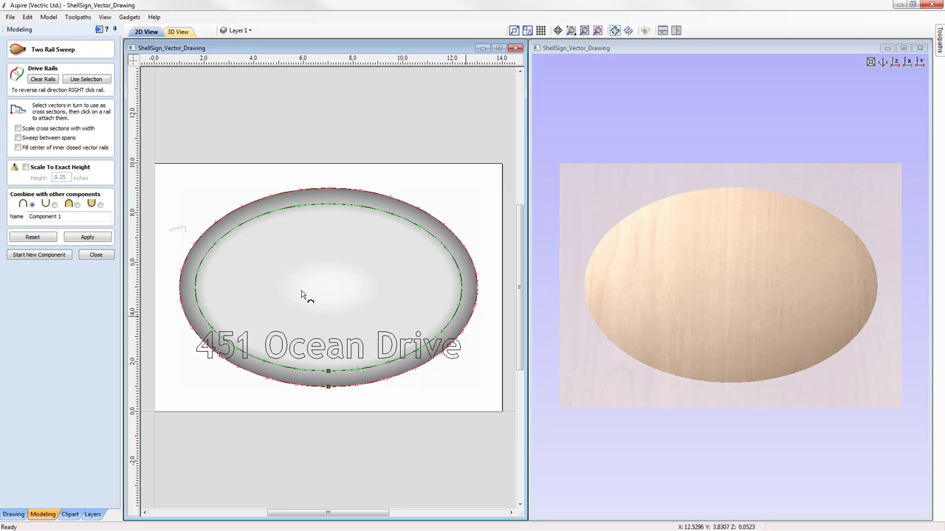
pyautogui.click(69, 217)
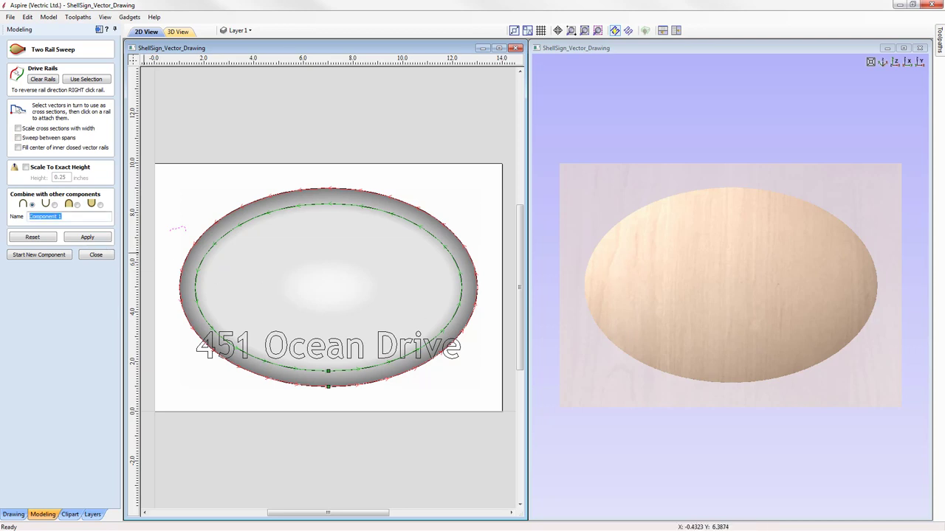
pyautogui.write('Border')
pyautogui.click(87, 237)
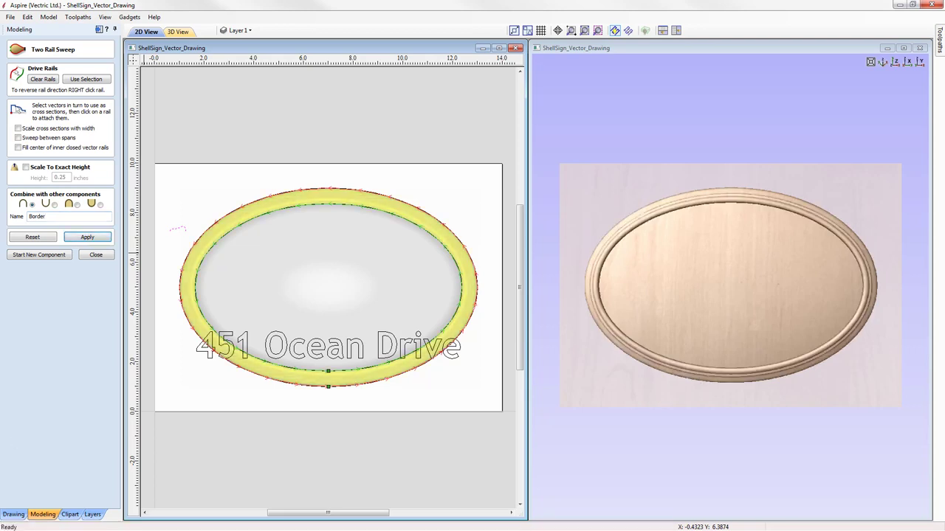
pyautogui.moveTo(808, 417); pyautogui.dragTo(746, 317)
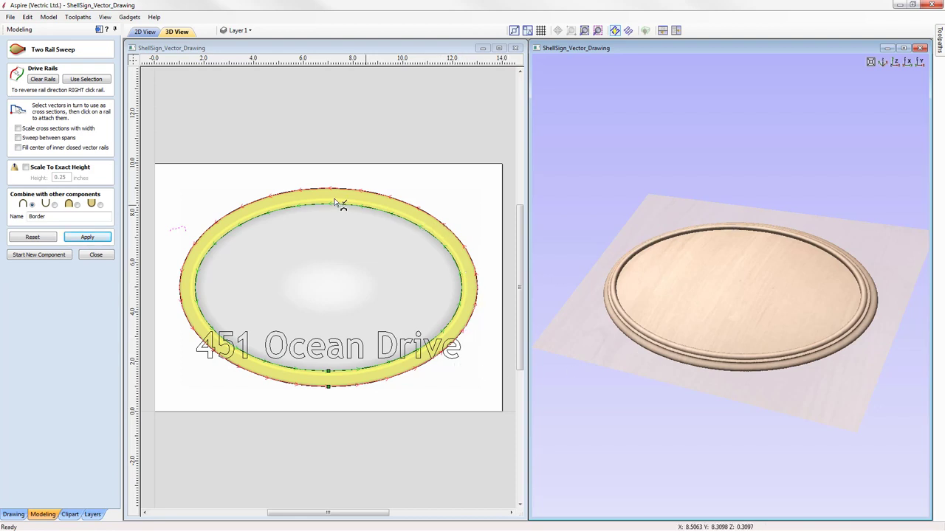
pyautogui.moveTo(696, 327); pyautogui.dragTo(848, 209)
pyautogui.click(897, 62)
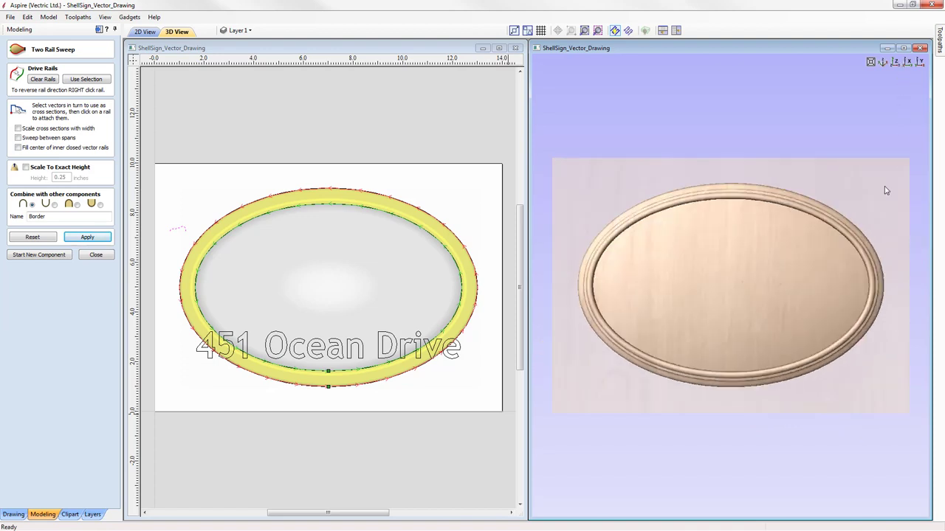
pyautogui.click(97, 254)
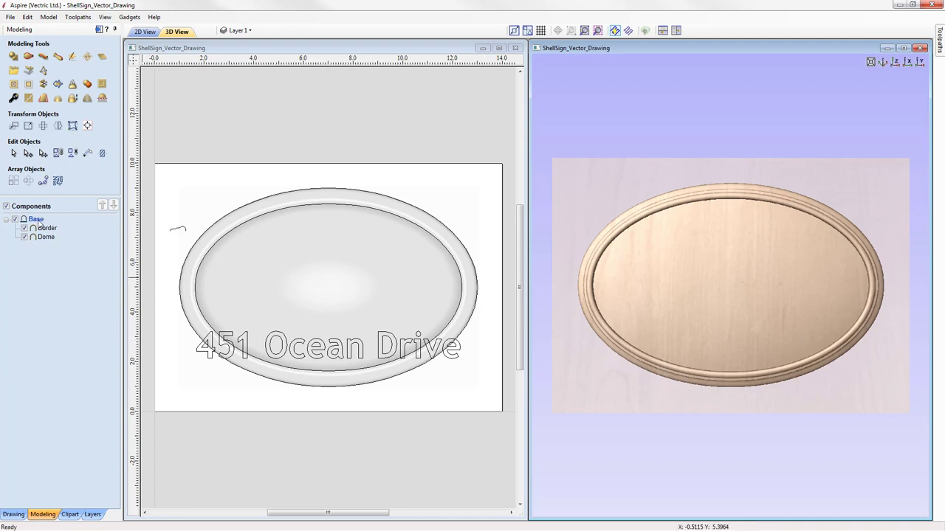
# Insert a new level above Base and rename it 'Banner'
pyautogui.moveTo(35, 223)
pyautogui.rightClick(35, 223)
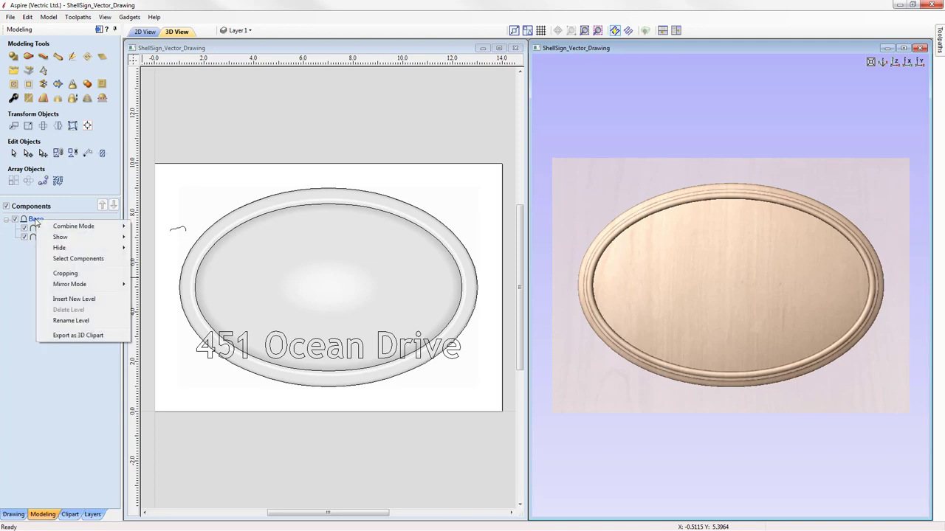
pyautogui.click(74, 299)
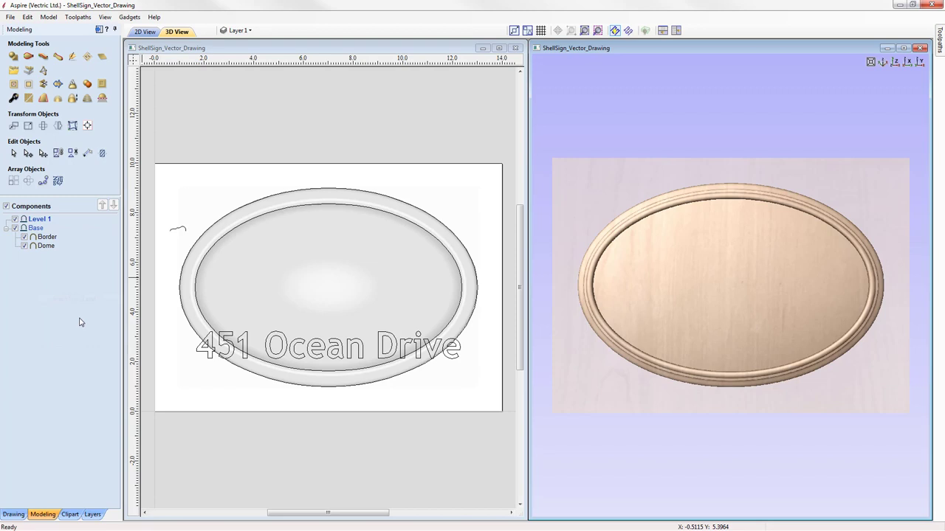
pyautogui.rightClick(40, 222)
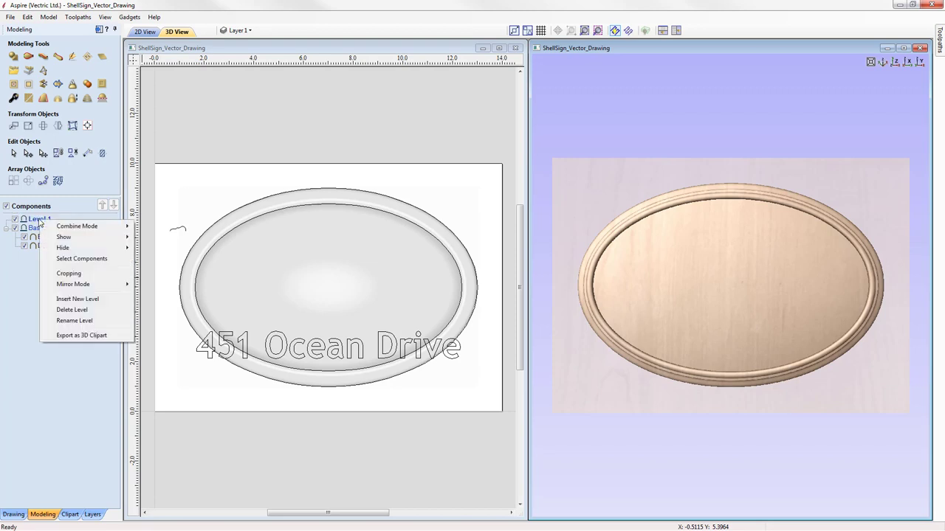
pyautogui.click(88, 320)
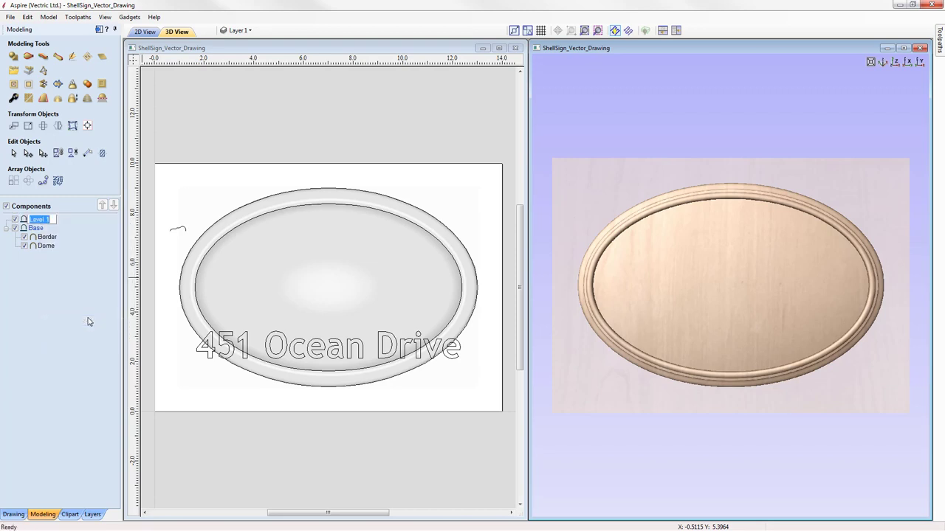
pyautogui.write('Banner')
pyautogui.press('Return')
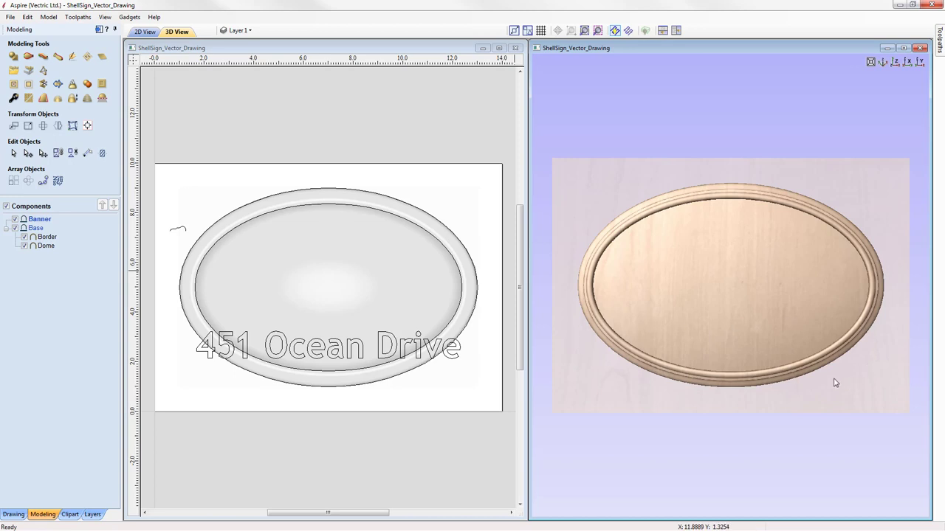
# Set the Banner level's combine mode to Merge
pyautogui.rightClick(37, 221)
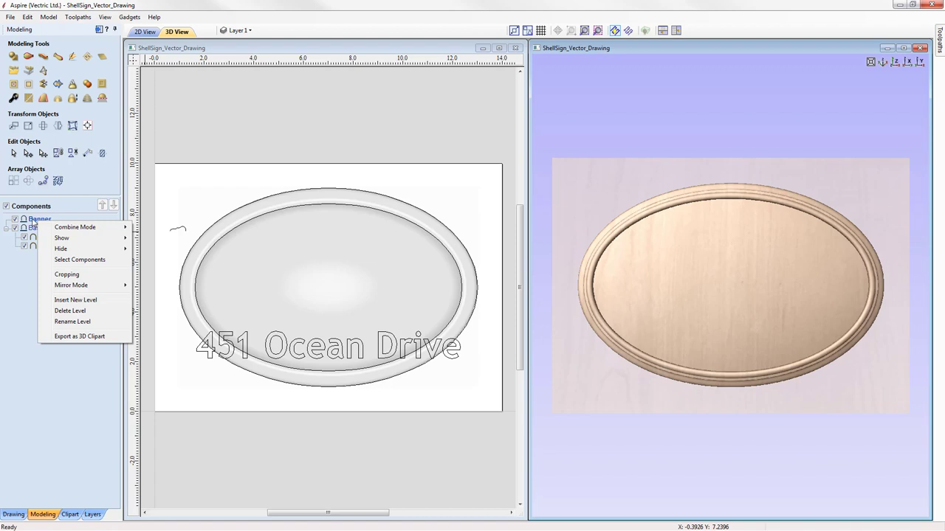
pyautogui.moveTo(60, 227)
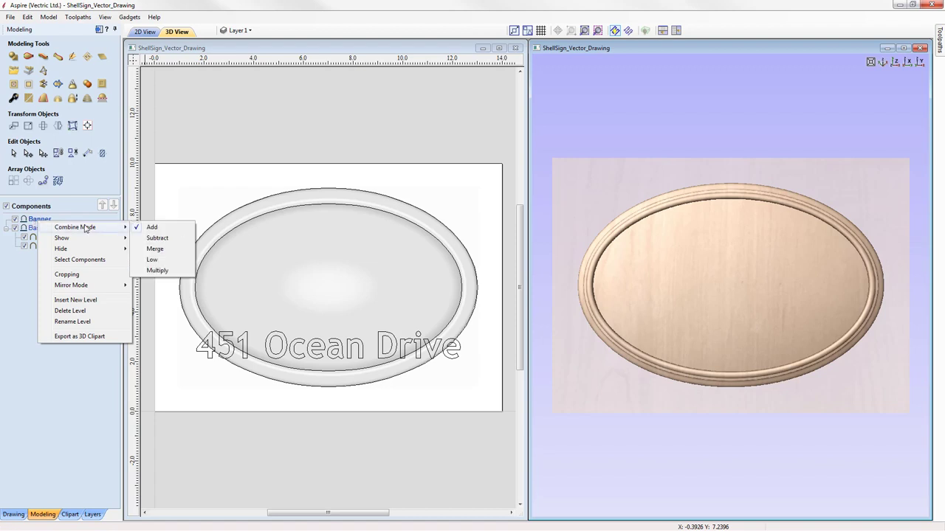
pyautogui.click(155, 249)
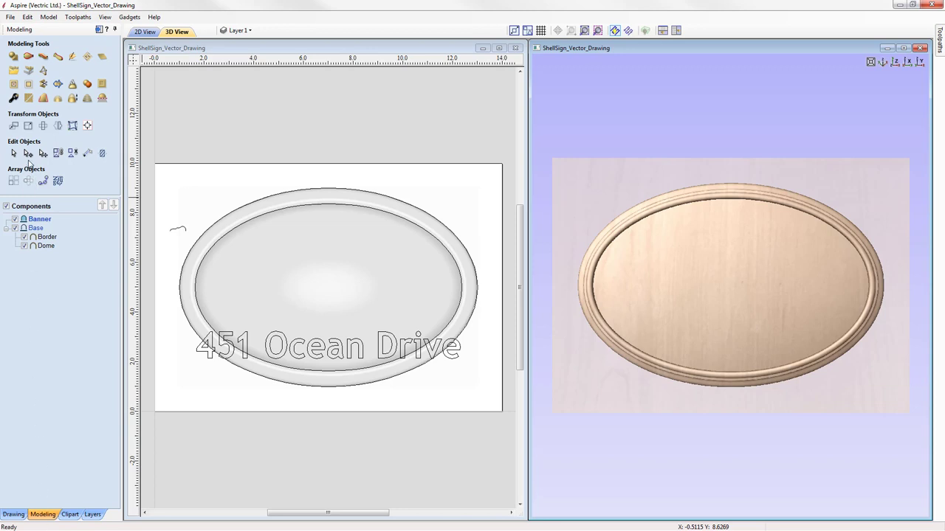
# Import Banner_11-50414-A.3dClip as a component in the Banner level
pyautogui.click(14, 71)
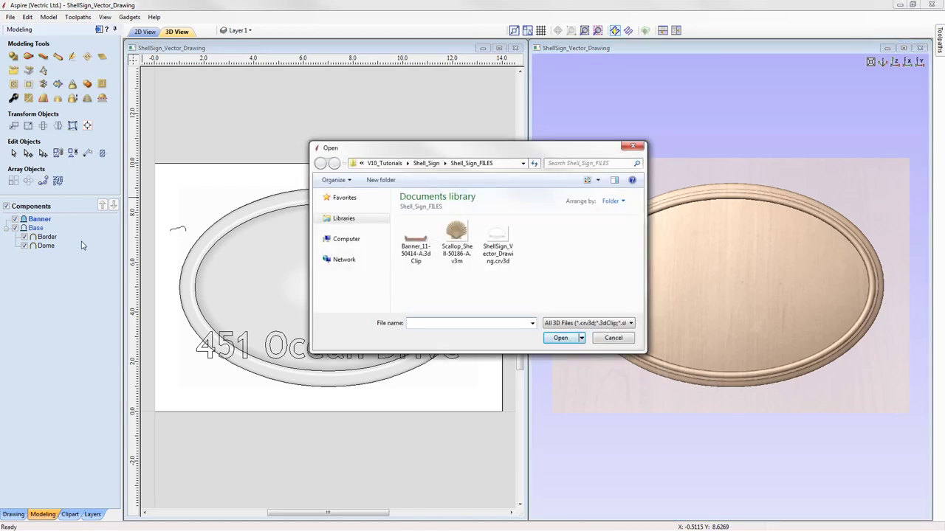
pyautogui.click(418, 247)
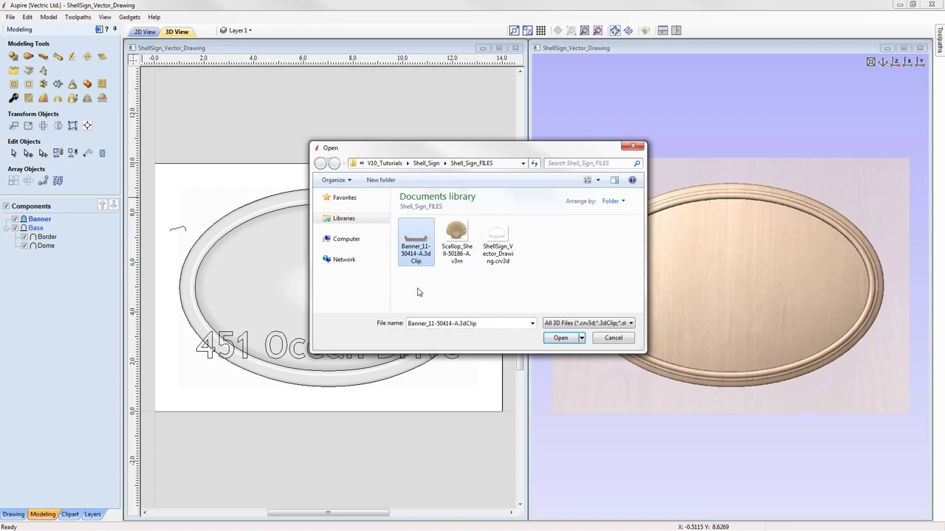
pyautogui.click(561, 338)
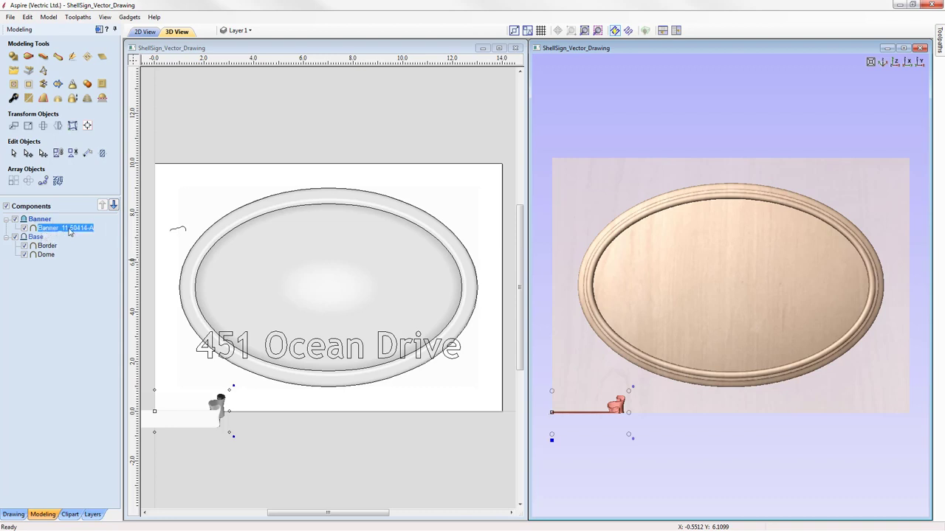
pyautogui.moveTo(63, 232)
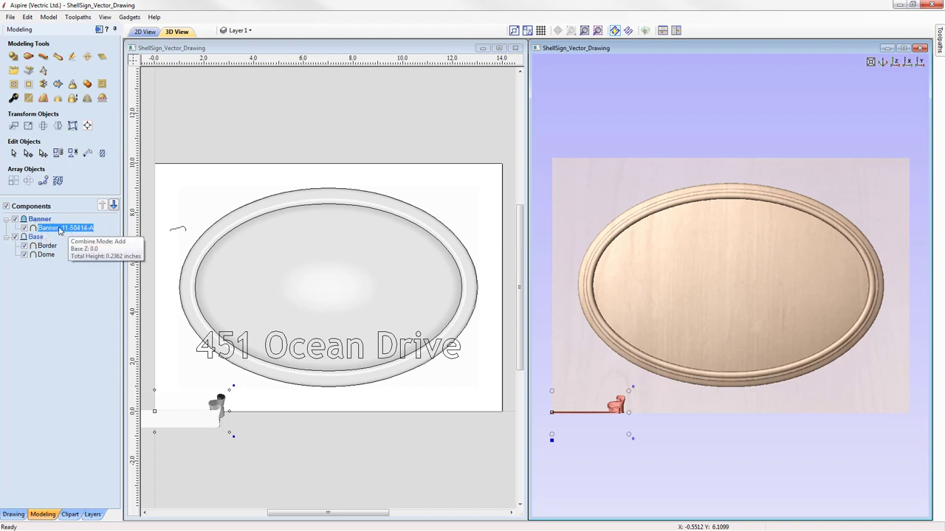
pyautogui.rightClick(64, 230)
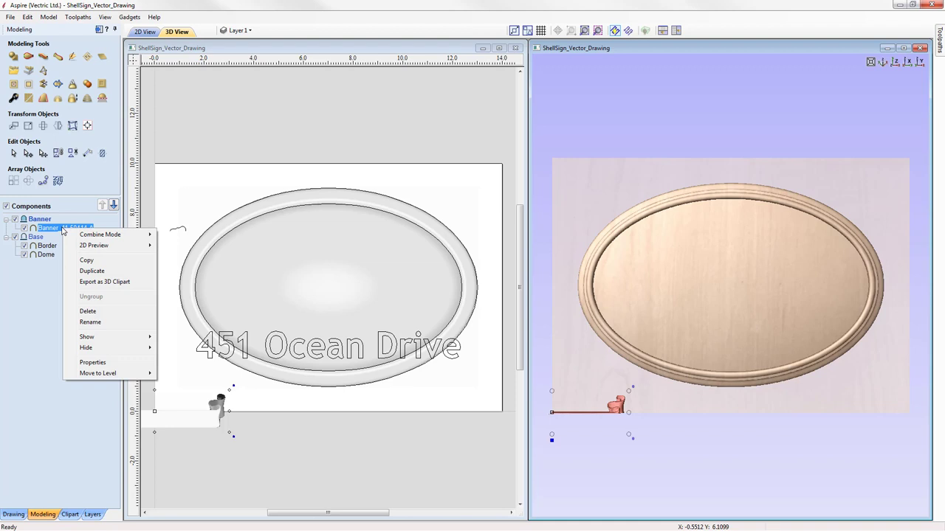
pyautogui.click(90, 323)
# Delete the '_11-50414-A' suffix so the component is named 'Banner'
pyautogui.moveTo(60, 229); pyautogui.dragTo(94, 231)
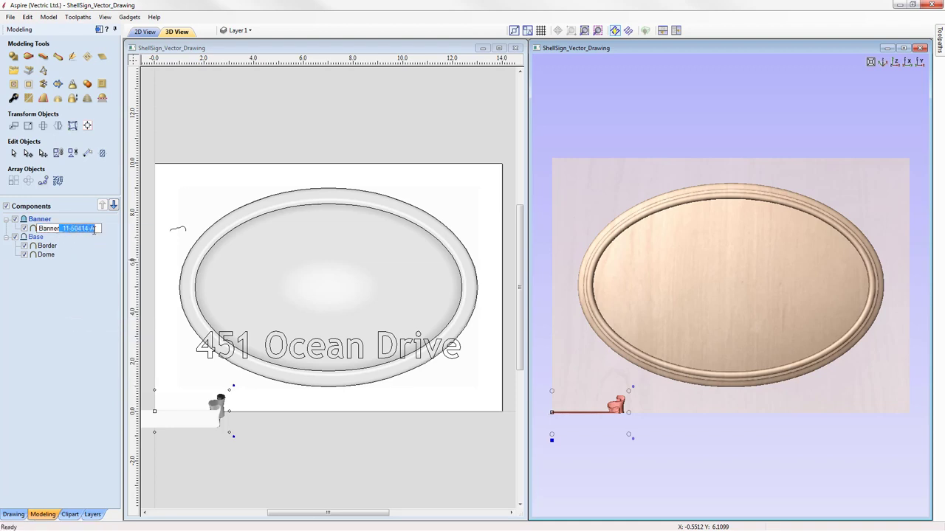
pyautogui.press('BackSpace')
pyautogui.press('Return')
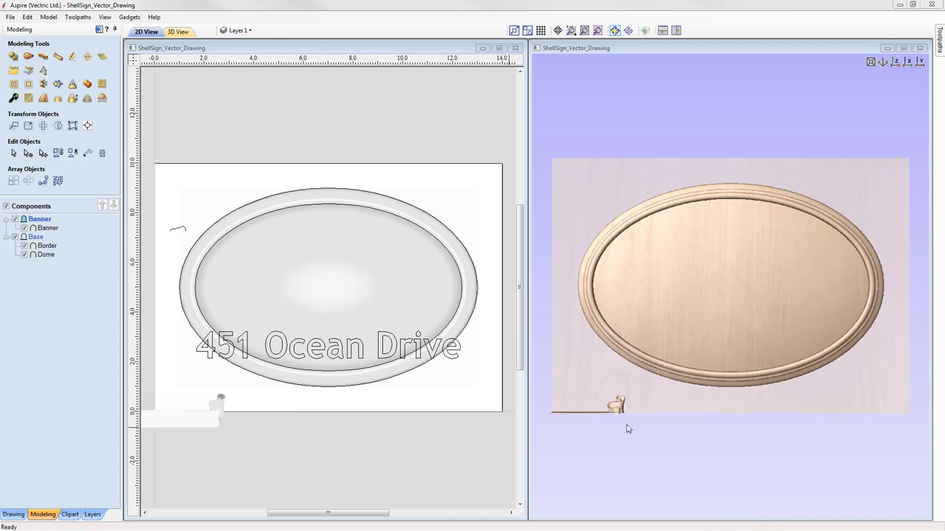
# Select the banner clip below the sign in the 2D view
pyautogui.click(210, 421)
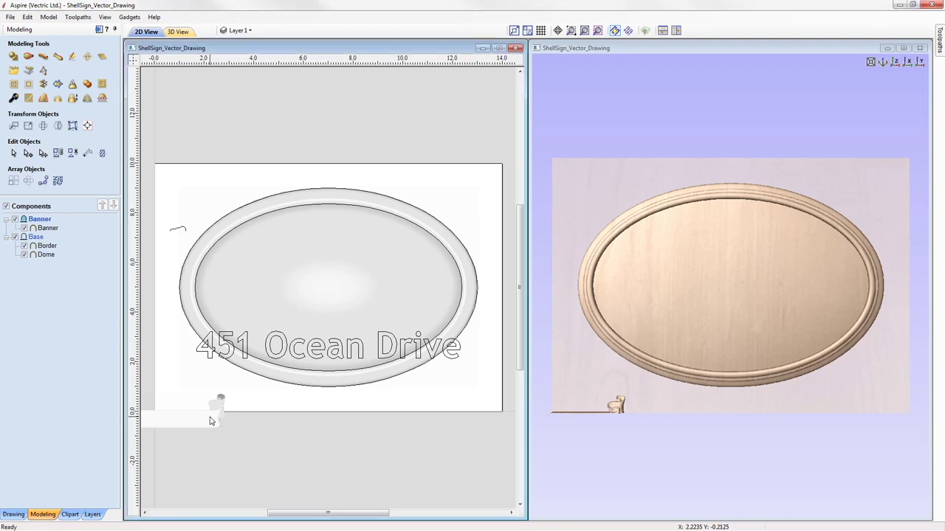
pyautogui.click(211, 421)
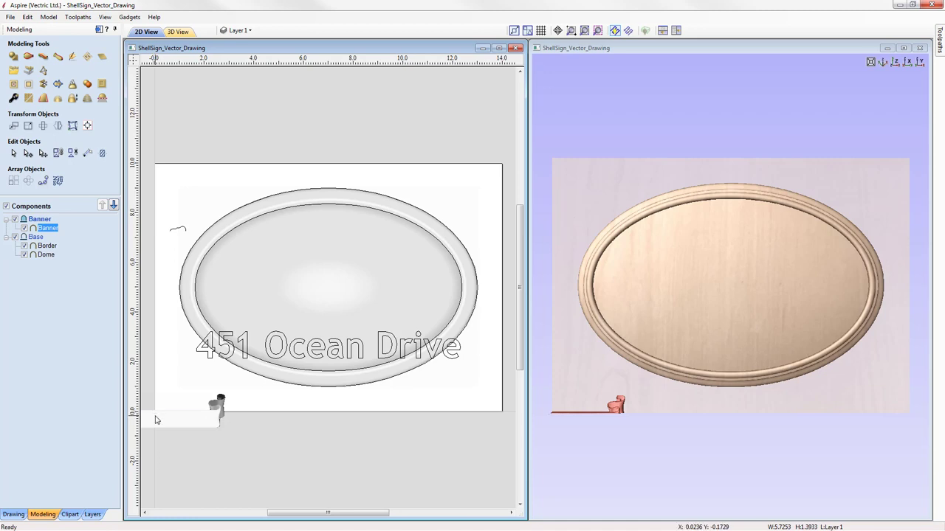
pyautogui.click(190, 421)
# Centre the banner clip on the material with Align Selected Objects
pyautogui.click(88, 138)
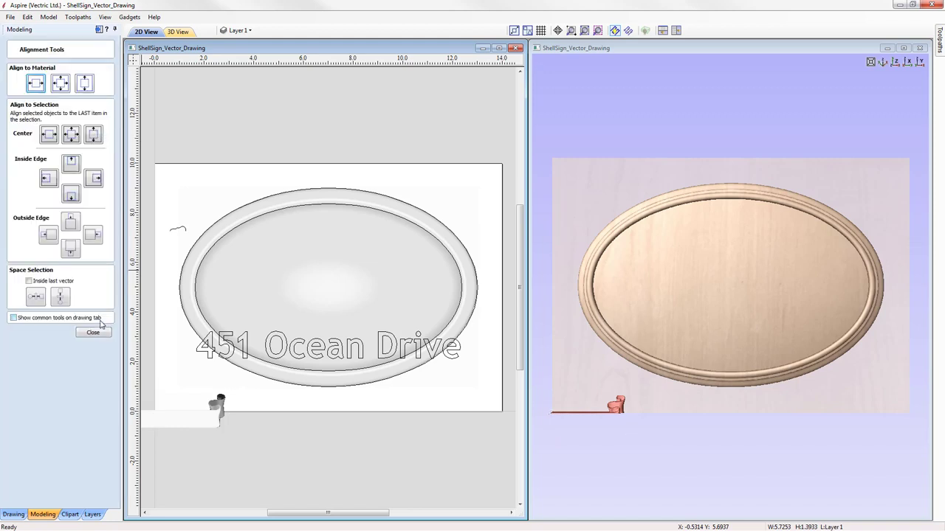
pyautogui.click(60, 83)
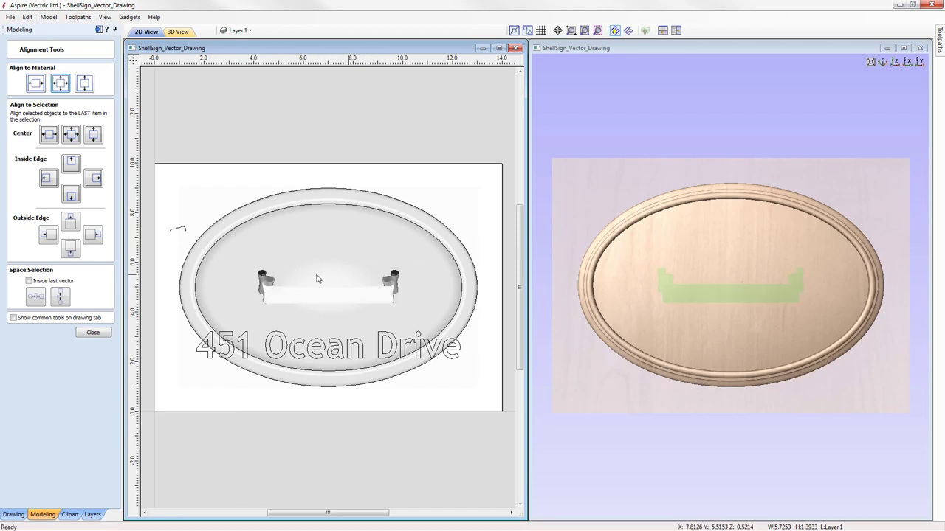
pyautogui.click(93, 334)
pyautogui.click(320, 300)
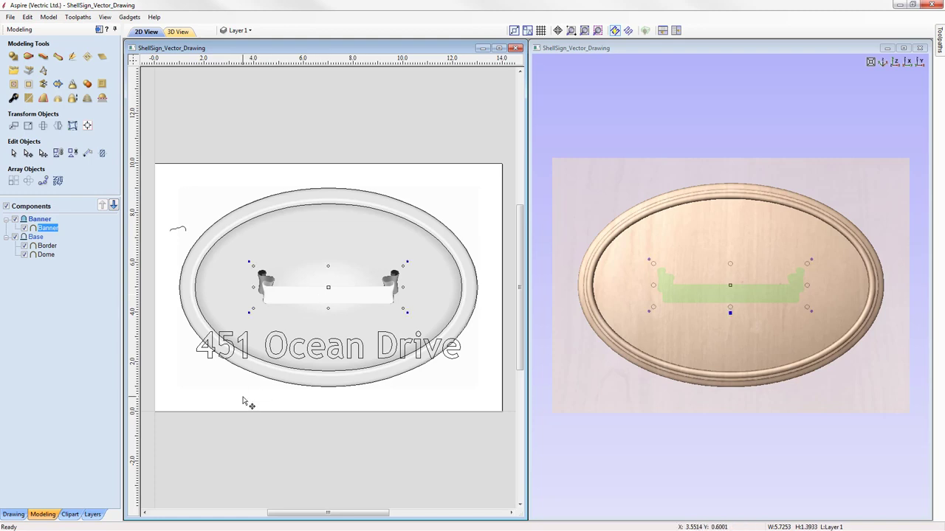
# Scale the banner proportionally to 13 inches wide, about 3.1637 inches high
pyautogui.click(28, 126)
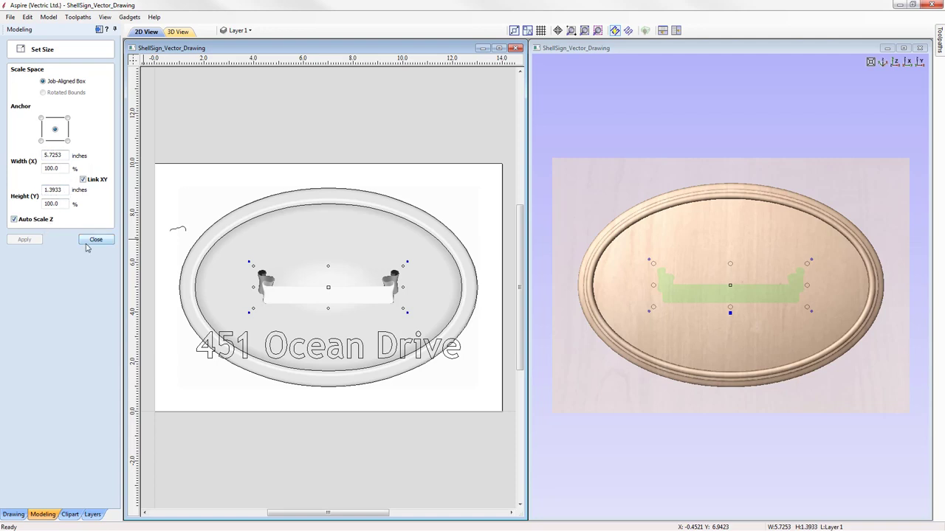
pyautogui.doubleClick(59, 153)
pyautogui.write('13')
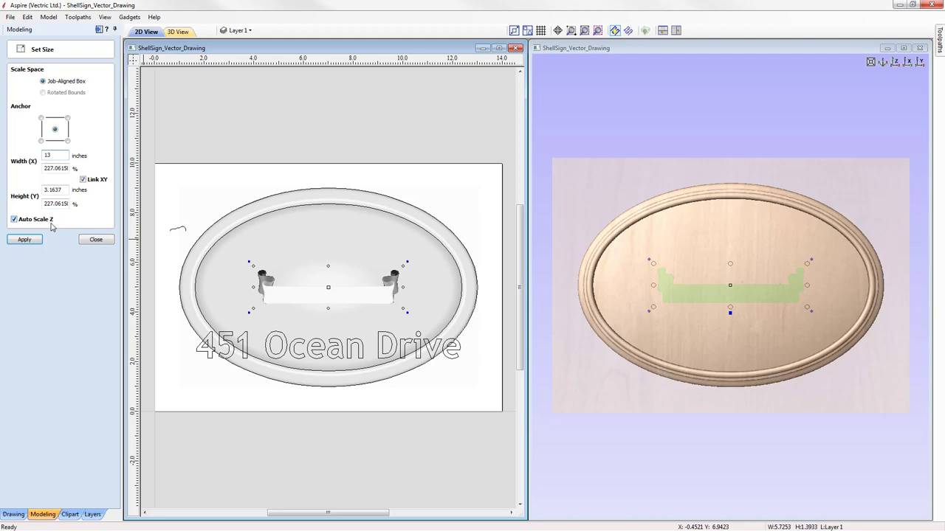
pyautogui.click(23, 241)
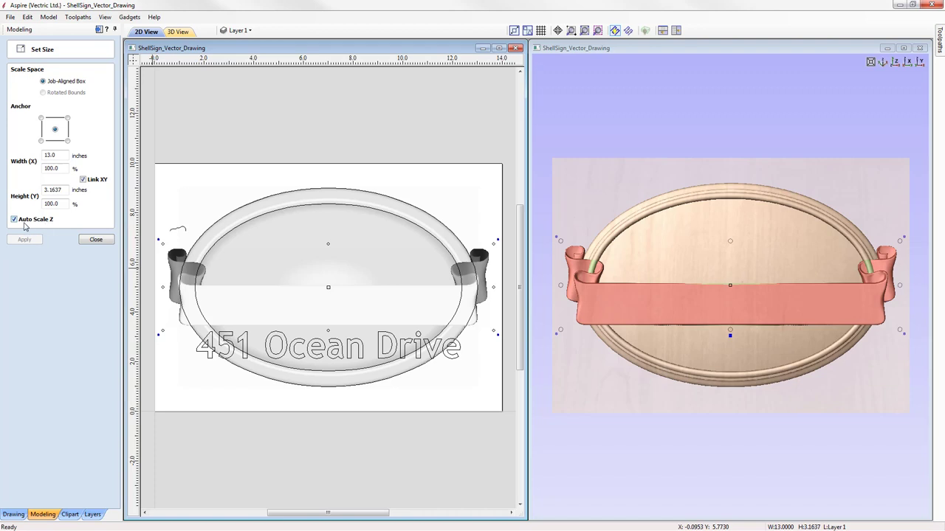
pyautogui.click(97, 241)
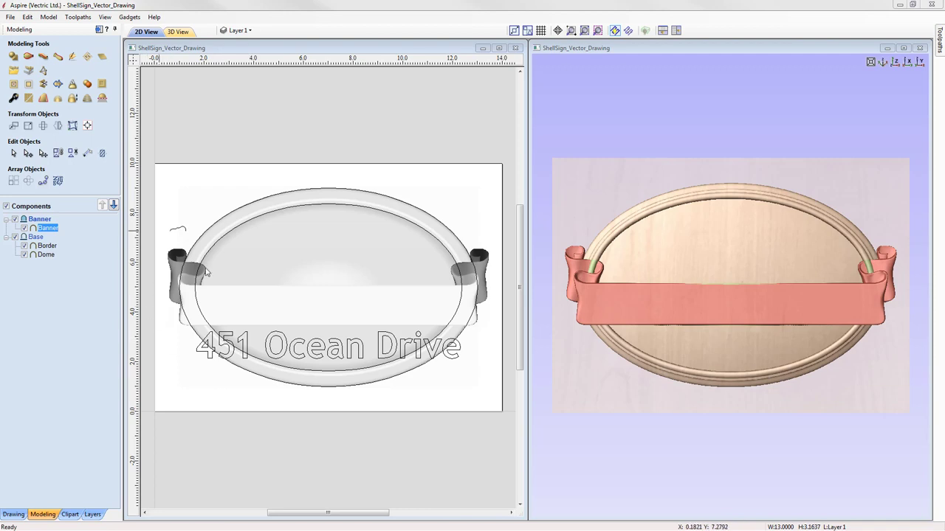
pyautogui.click(279, 308)
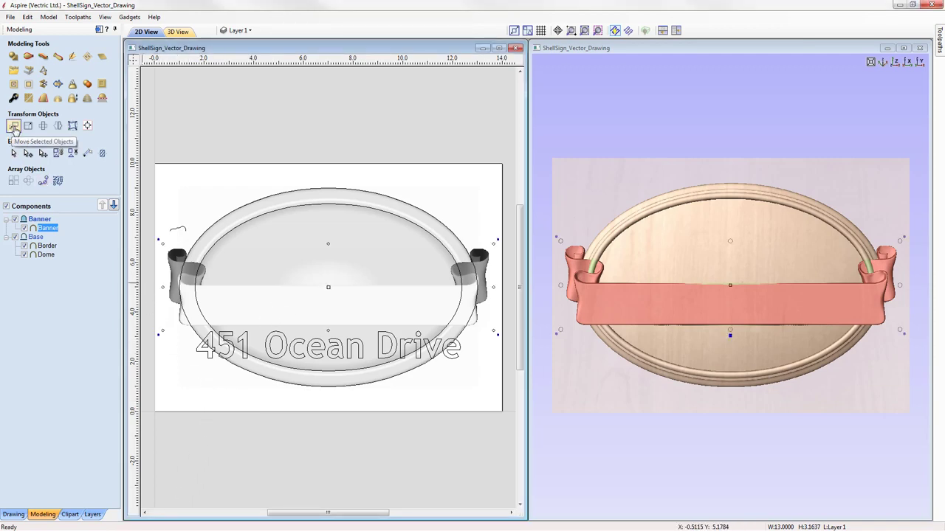
# Move the banner by a relative Y offset of -1.6 inches
pyautogui.click(14, 126)
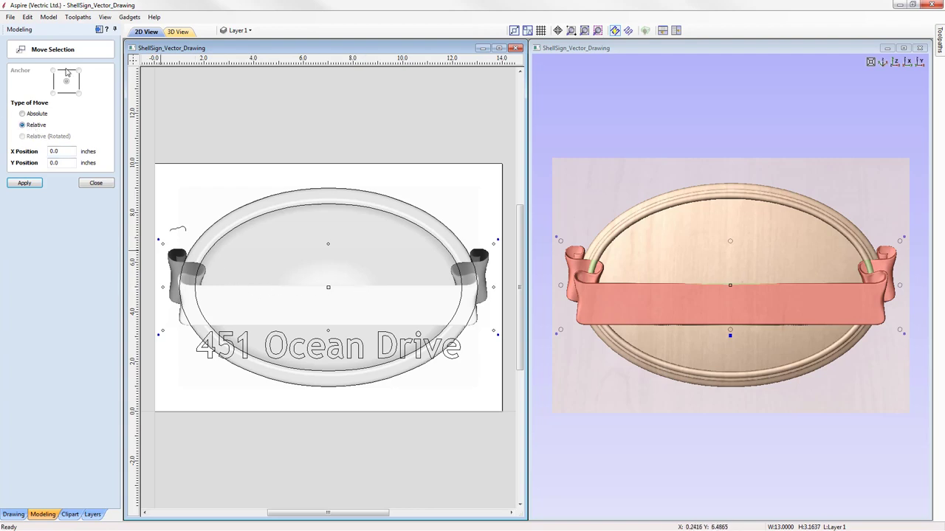
pyautogui.click(22, 113)
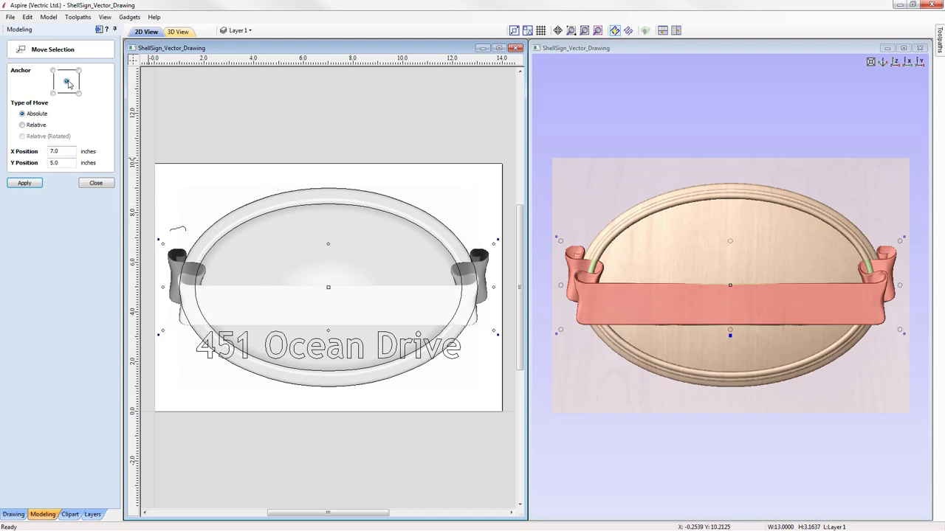
pyautogui.click(22, 125)
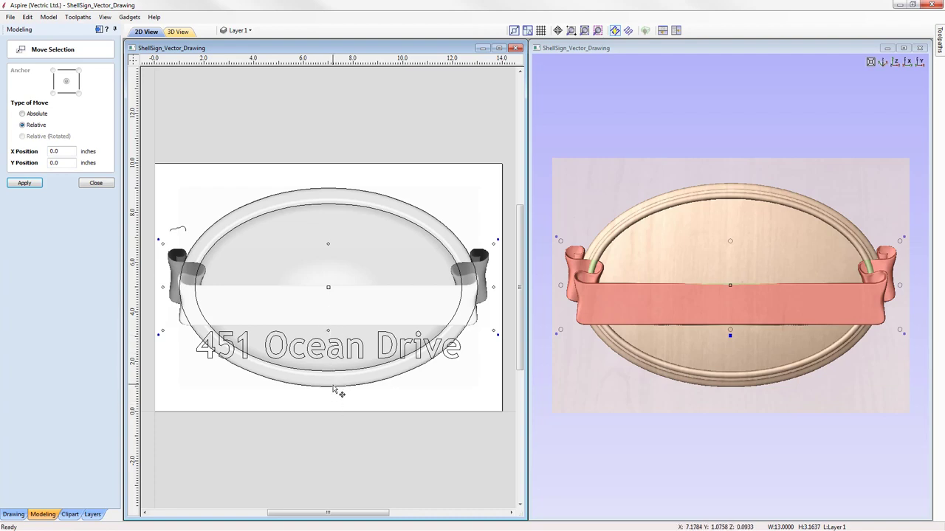
pyautogui.doubleClick(62, 162)
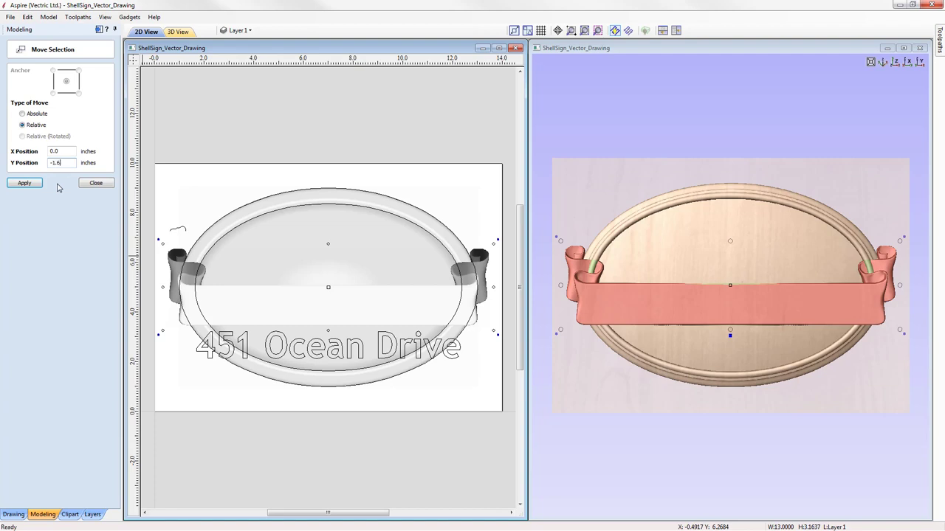
pyautogui.click(26, 183)
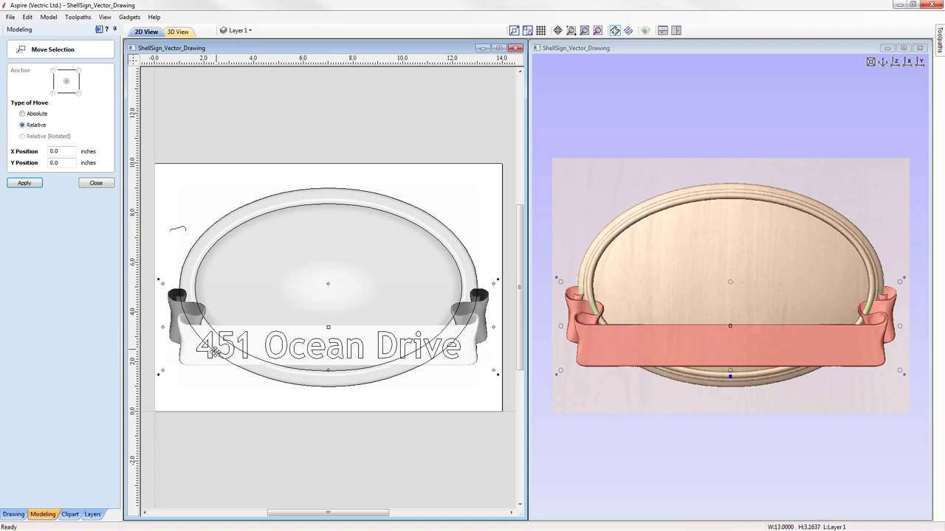
pyautogui.click(95, 183)
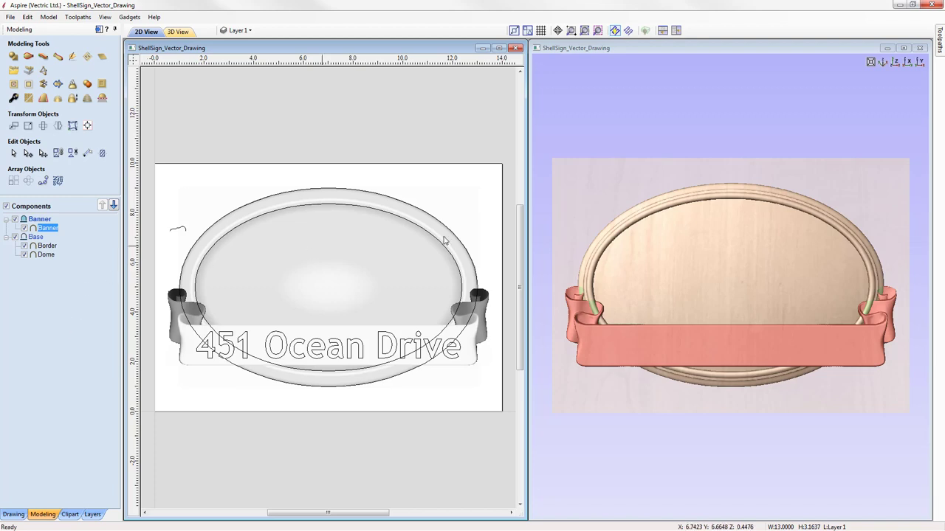
# Maximize the 3D view and select the banner on the sign
pyautogui.click(902, 48)
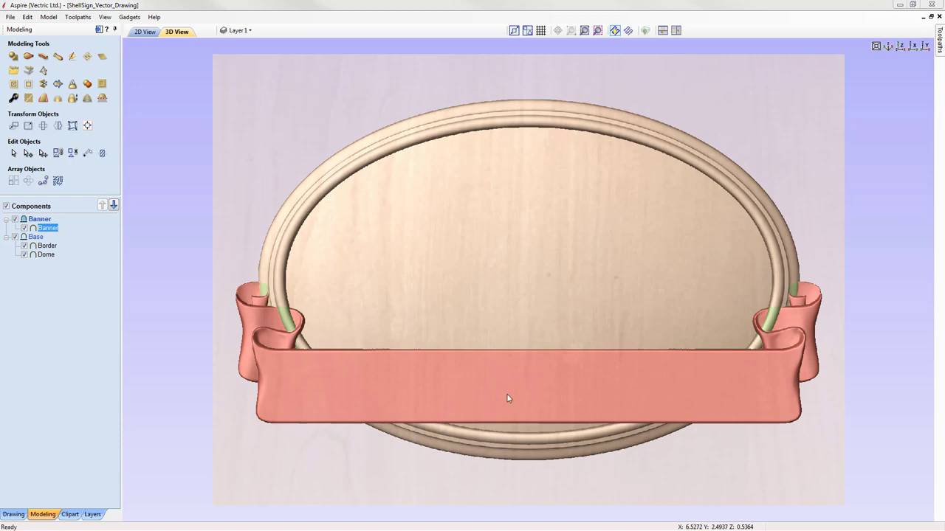
pyautogui.click(529, 394)
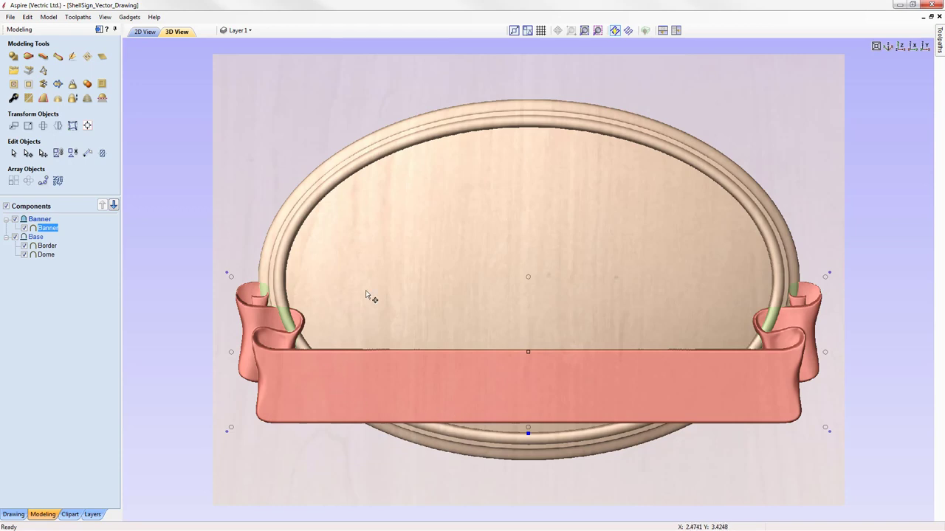
# Set the banner component's Shape Height to 0.4 inches over its 0.15-inch base, checking the relief
pyautogui.rightClick(529, 434)
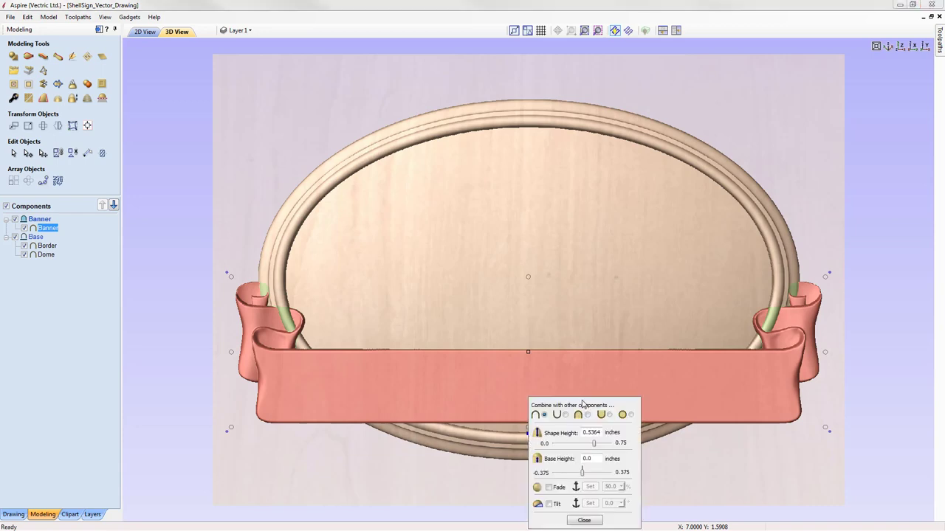
pyautogui.moveTo(589, 405); pyautogui.dragTo(203, 75)
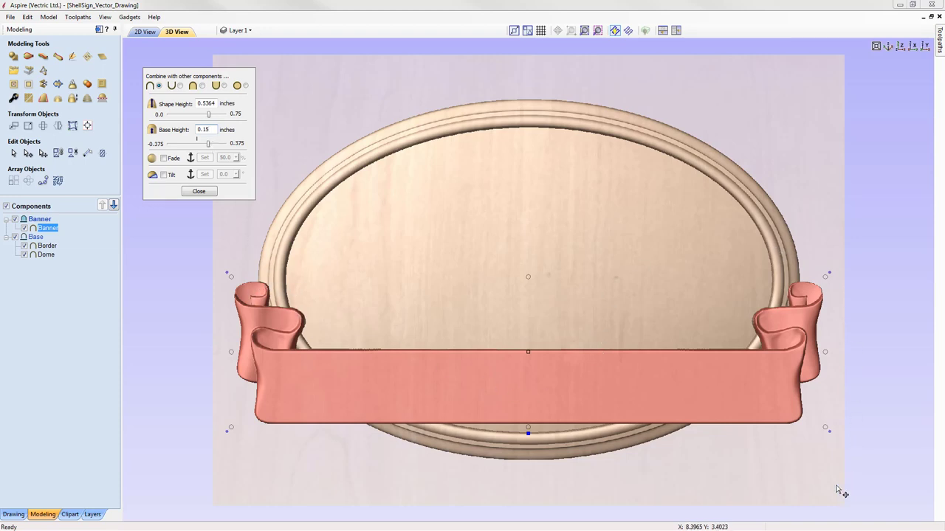
pyautogui.moveTo(836, 489); pyautogui.dragTo(865, 265)
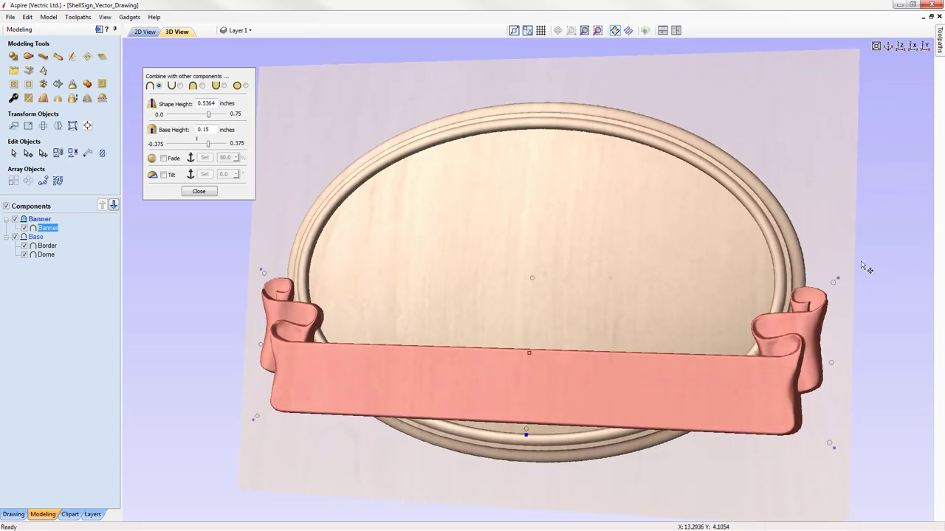
pyautogui.click(901, 47)
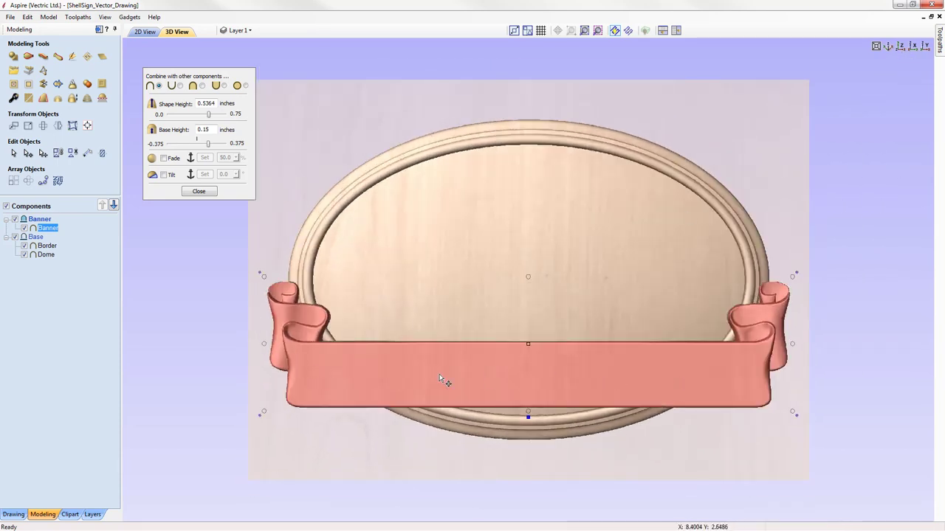
pyautogui.moveTo(206, 104); pyautogui.dragTo(213, 103)
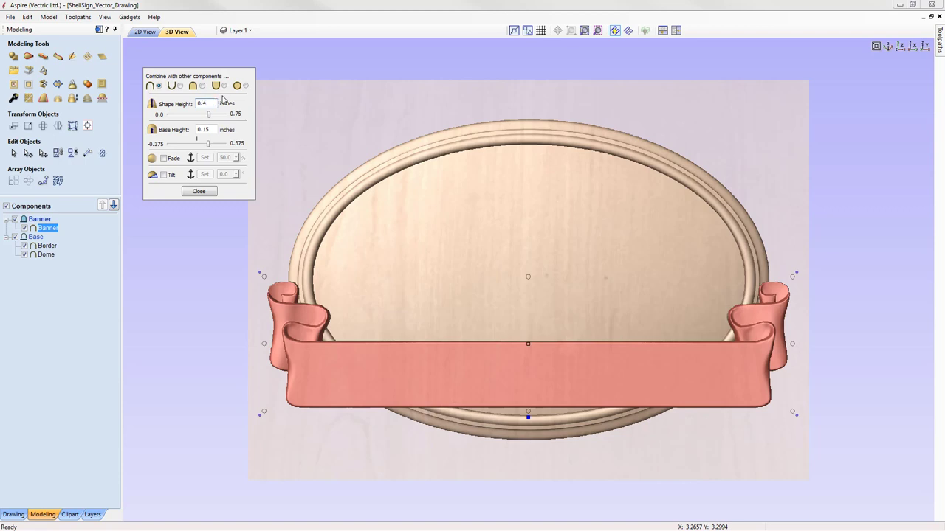
pyautogui.press('Return')
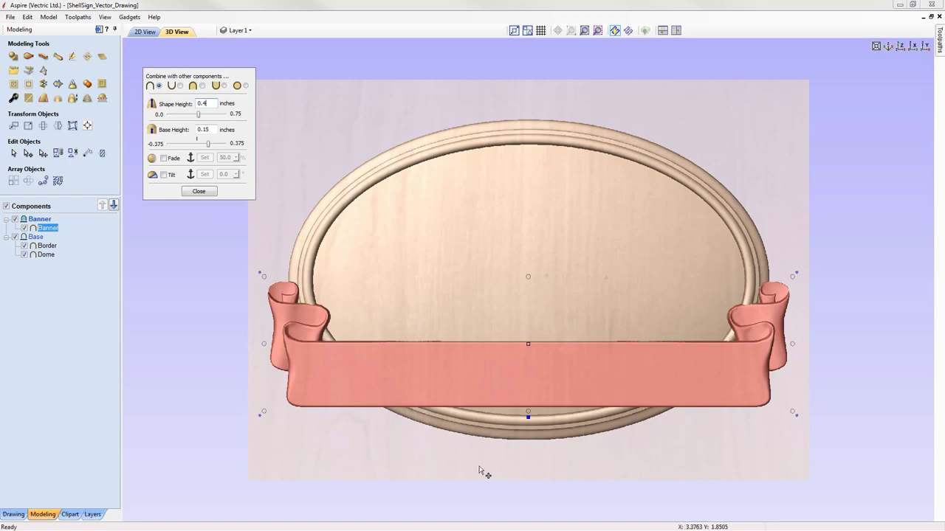
pyautogui.moveTo(681, 479); pyautogui.dragTo(627, 451)
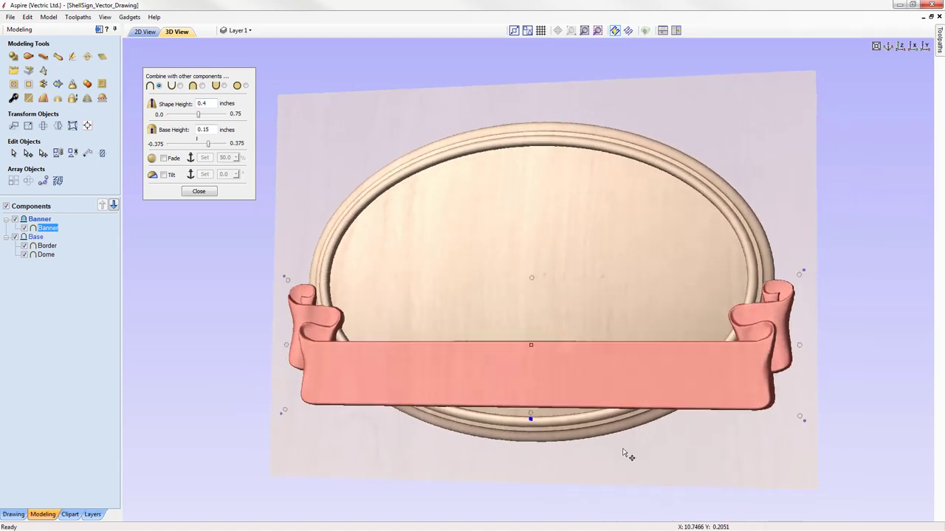
pyautogui.click(902, 46)
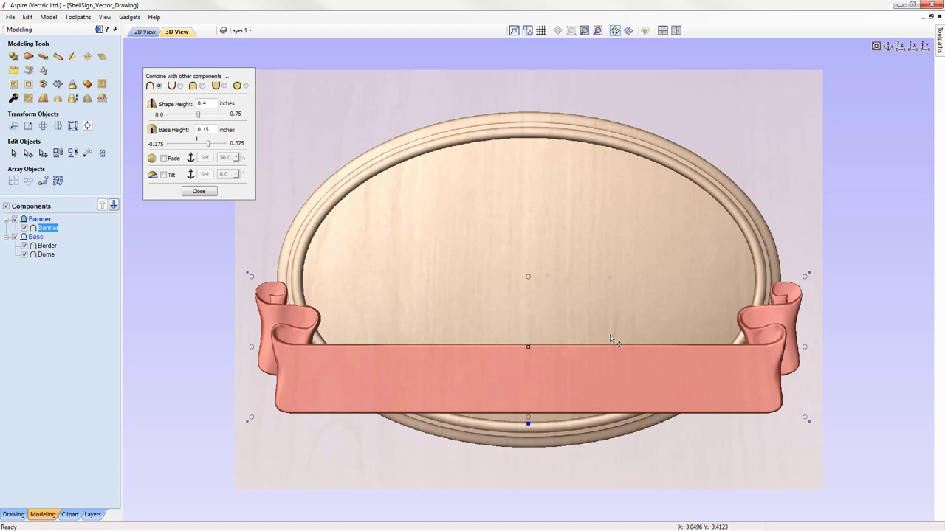
pyautogui.click(199, 192)
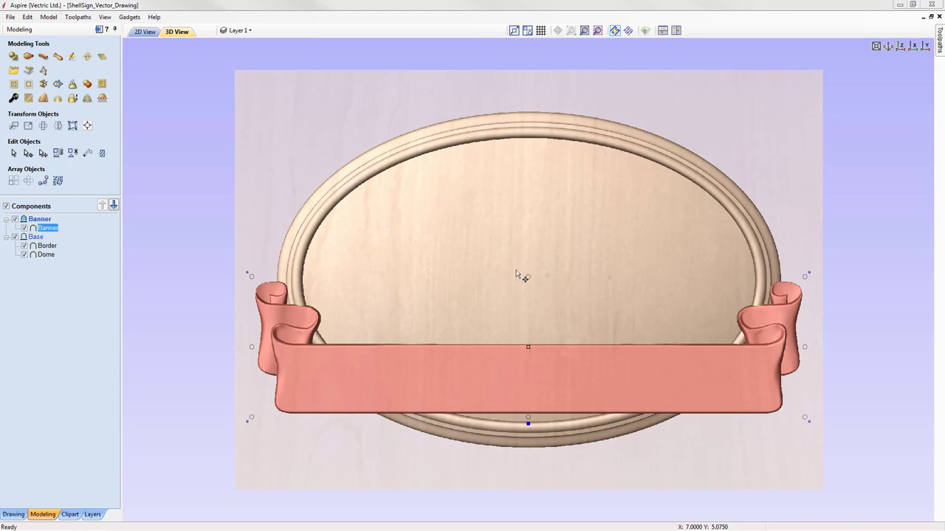
# Insert a component level above Banner, rename it Details, and bring up the clipart library
pyautogui.rightClick(39, 221)
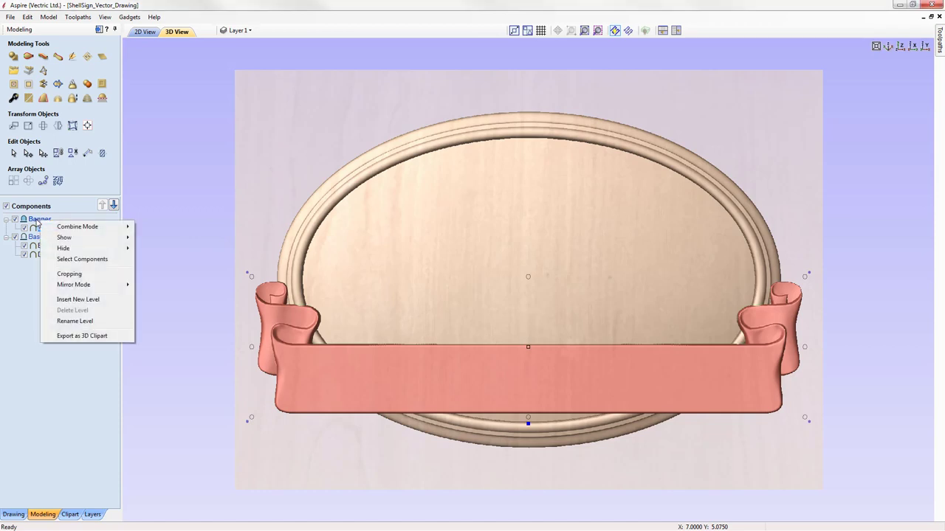
pyautogui.click(81, 299)
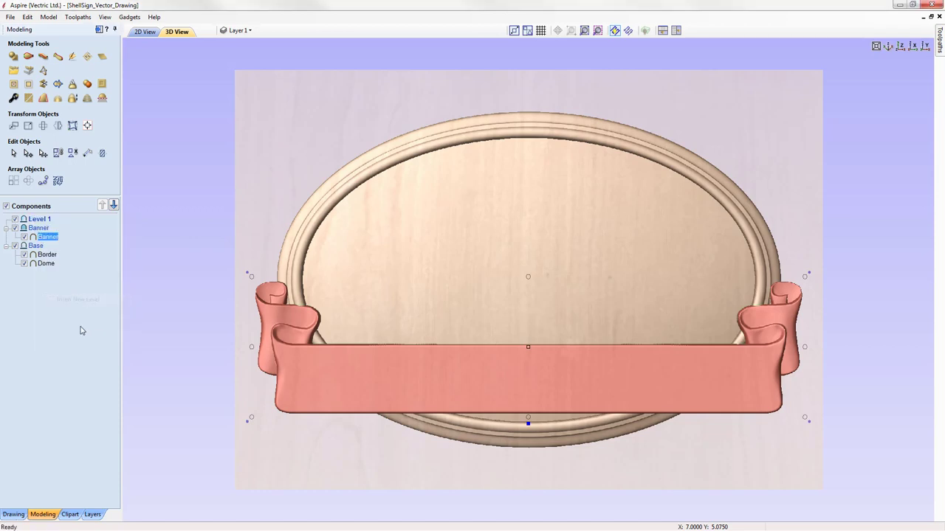
pyautogui.rightClick(44, 222)
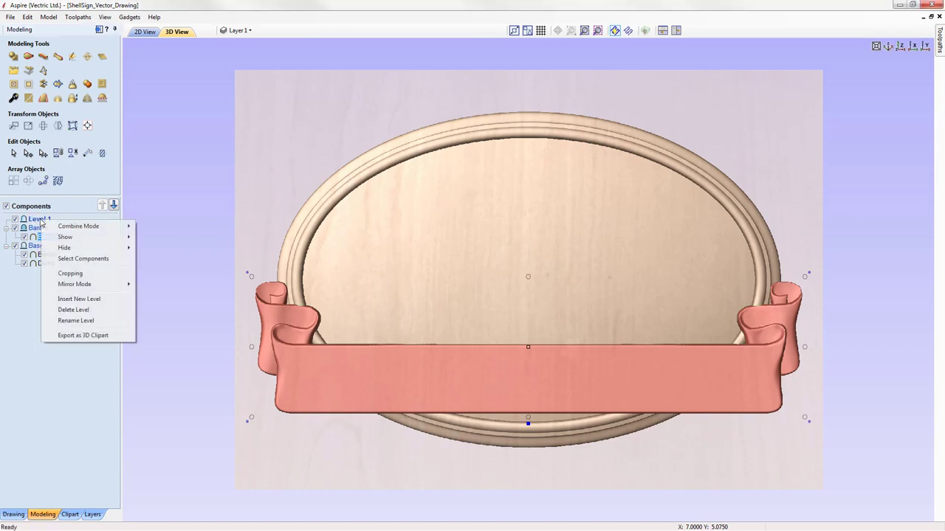
pyautogui.click(100, 320)
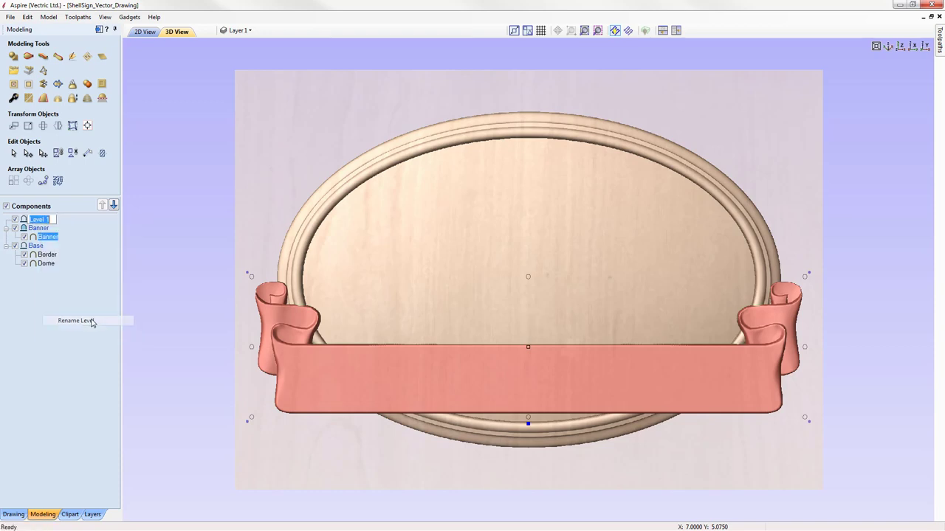
pyautogui.write('Details')
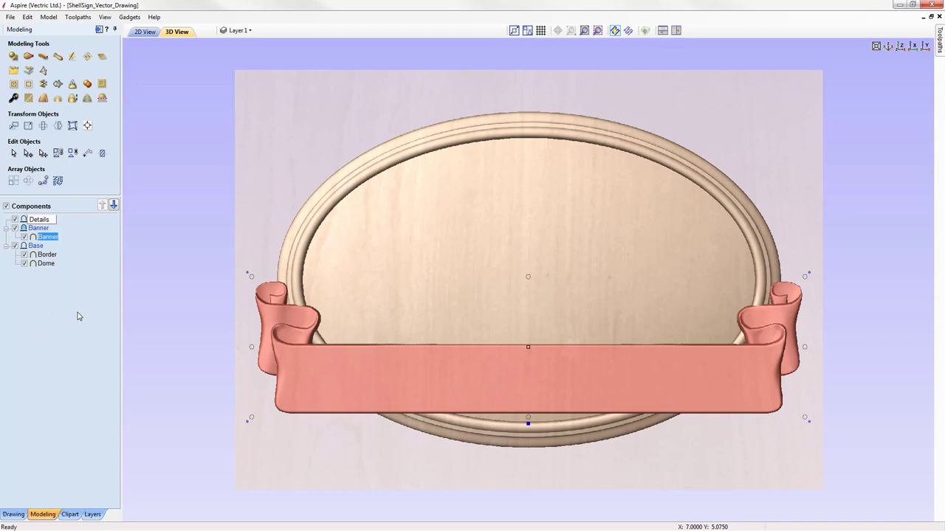
pyautogui.click(96, 316)
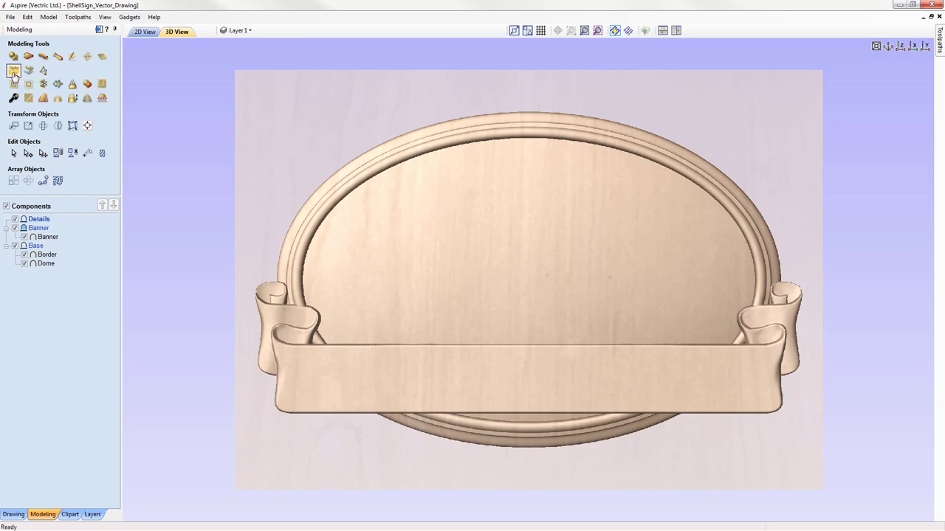
pyautogui.click(70, 514)
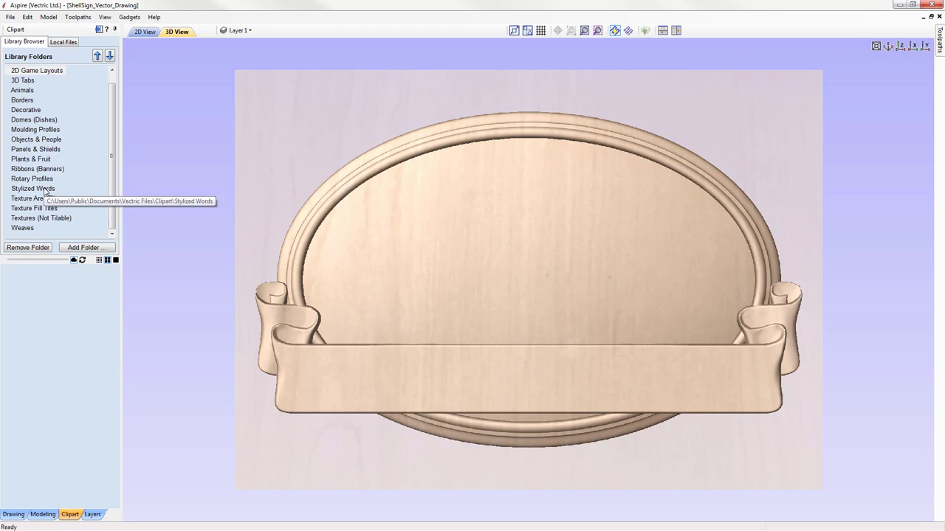
# Add the Scallop_Shell clip from the Decorative clipart folder to the sign
pyautogui.click(24, 92)
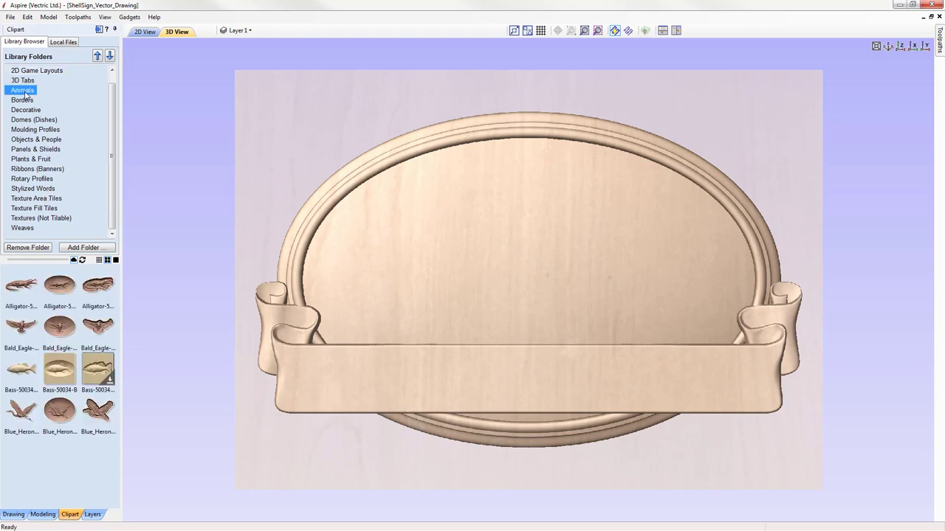
pyautogui.click(26, 101)
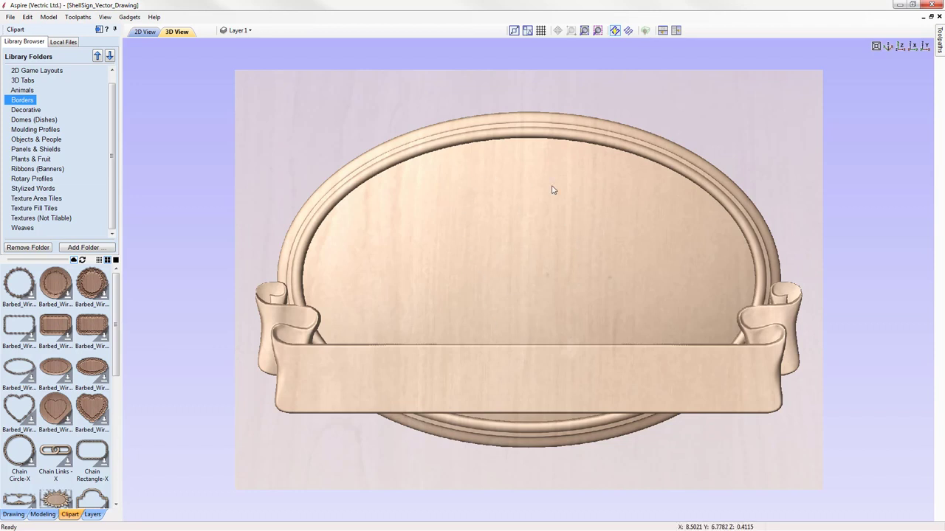
pyautogui.click(20, 110)
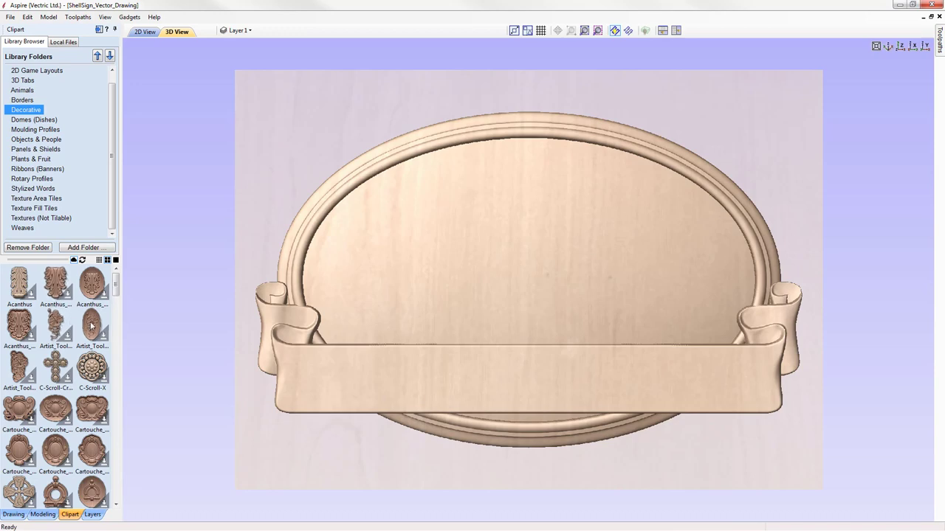
pyautogui.moveTo(116, 286); pyautogui.dragTo(116, 474)
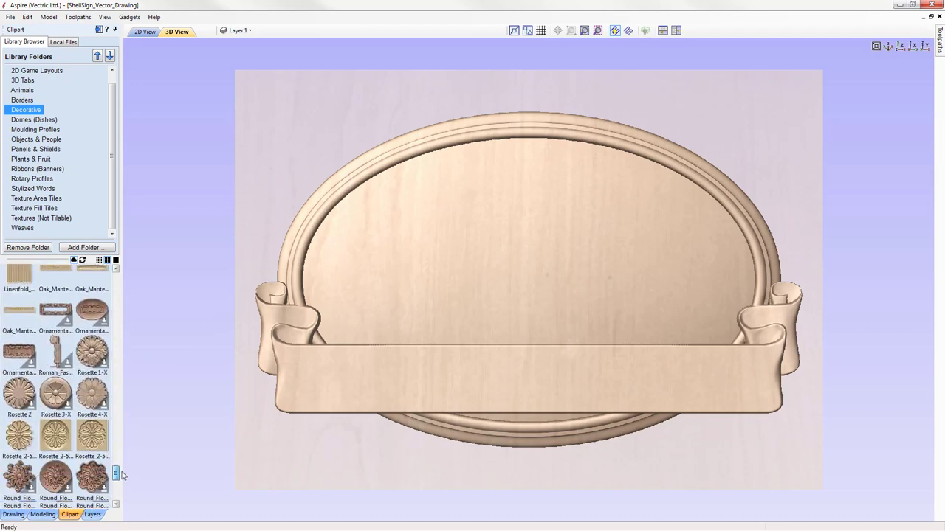
pyautogui.scroll(-4, 118, 474)
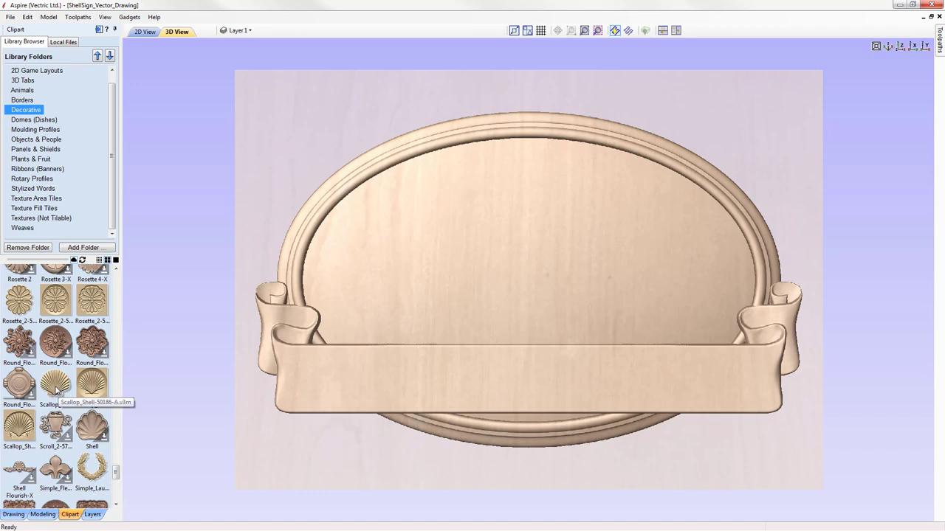
pyautogui.doubleClick(56, 392)
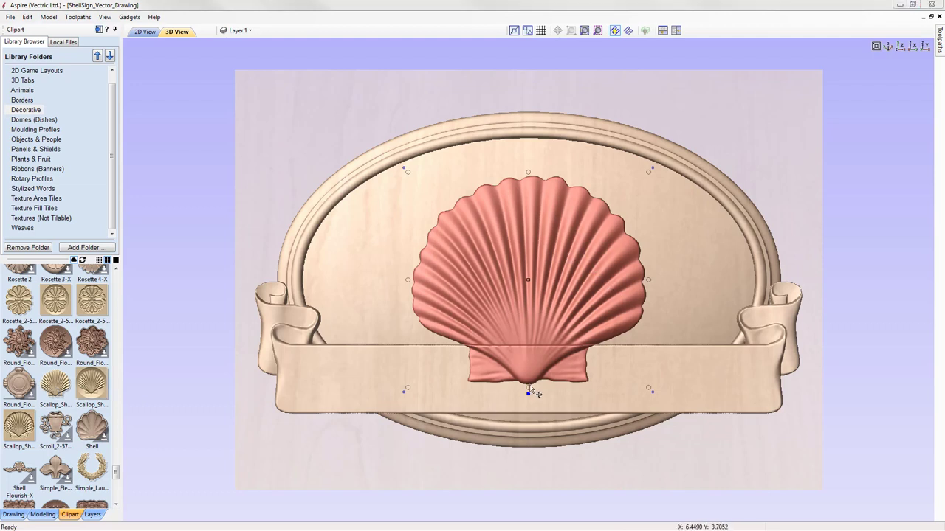
# Scale the scallop shell to 4.8 inches wide with linked XY, making it 4.8 by 4.2886 inches
pyautogui.click(46, 516)
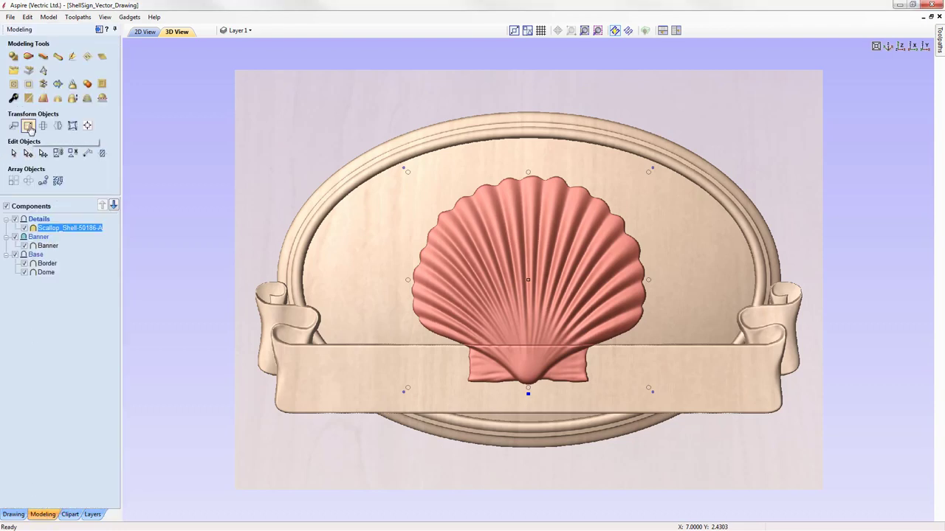
pyautogui.click(29, 127)
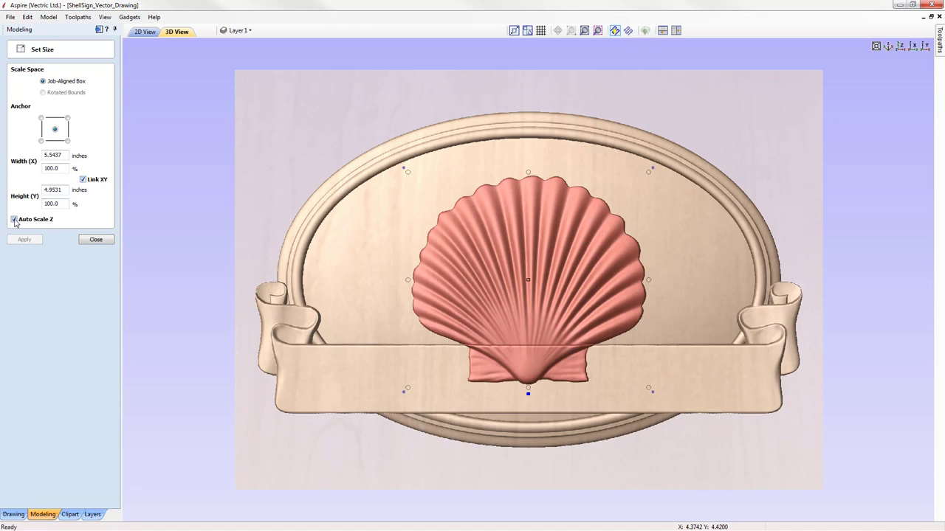
pyautogui.doubleClick(59, 155)
pyautogui.write('4')
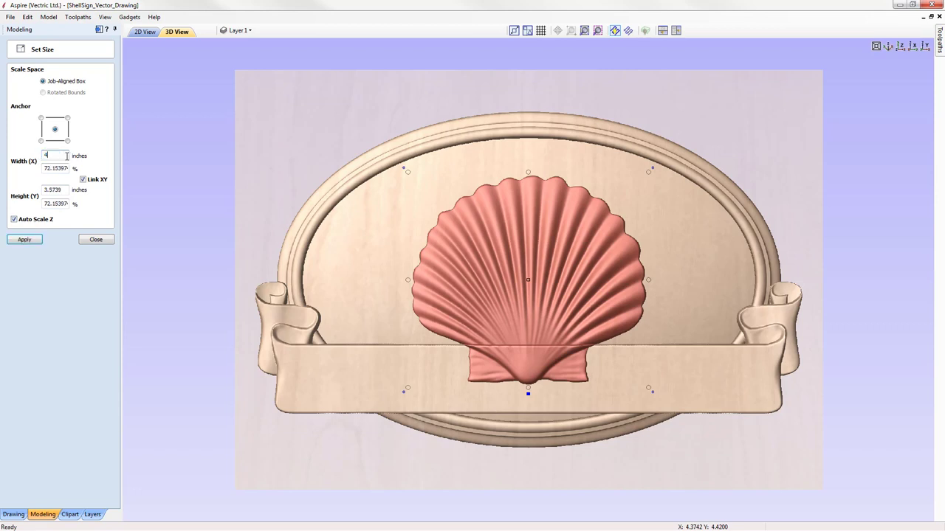
pyautogui.write('.8')
pyautogui.click(33, 240)
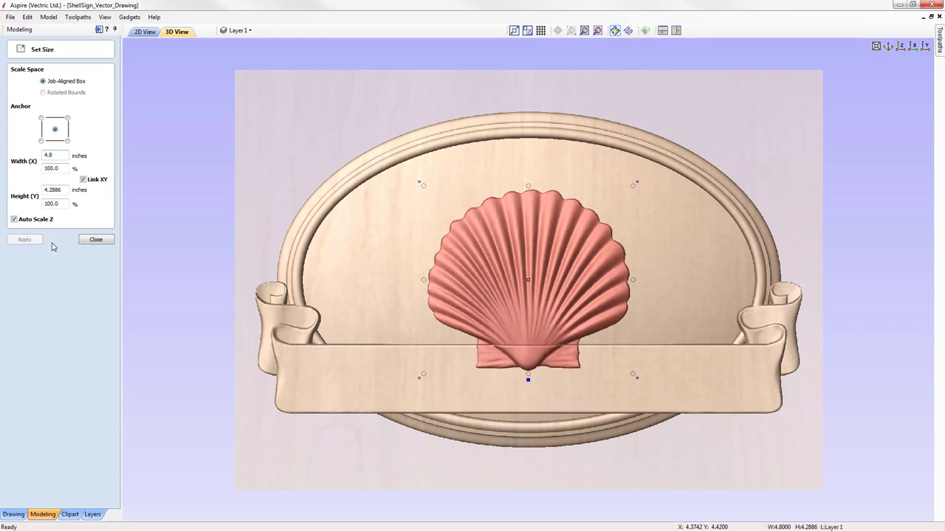
pyautogui.click(92, 245)
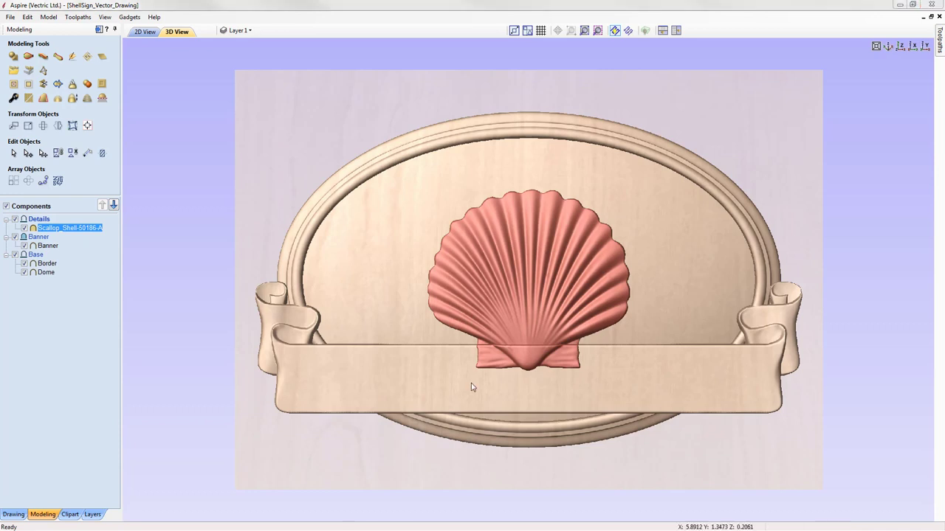
# Move the scallop shell 0.9 inches up in Y relative to its current position
pyautogui.click(13, 127)
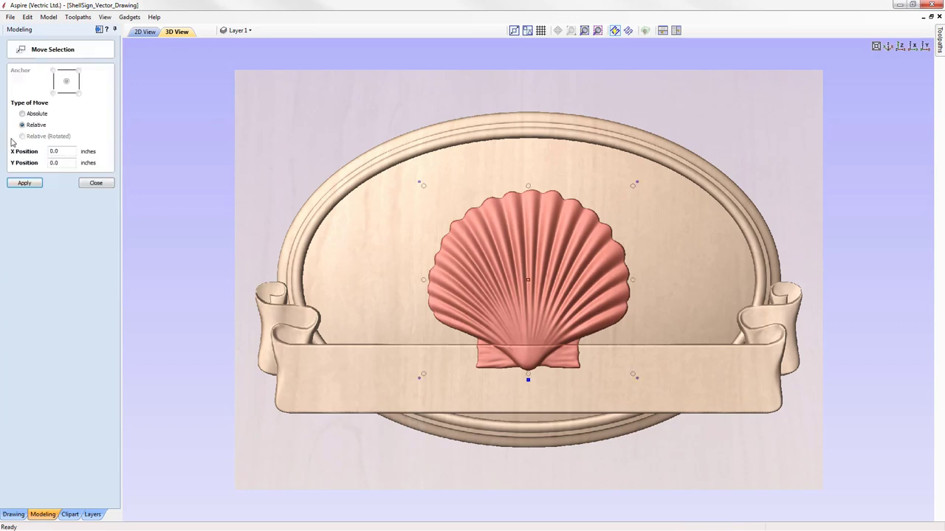
pyautogui.doubleClick(65, 161)
pyautogui.write('0.9')
pyautogui.click(26, 183)
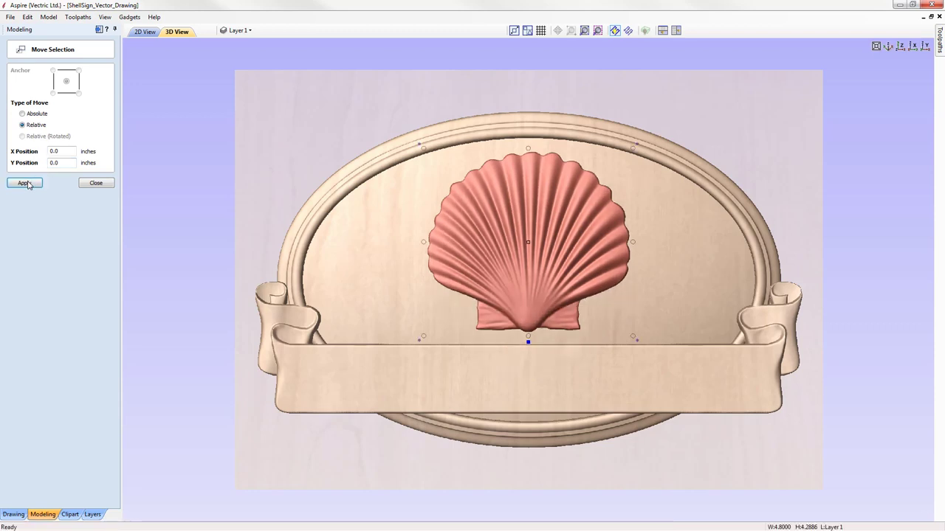
pyautogui.click(97, 184)
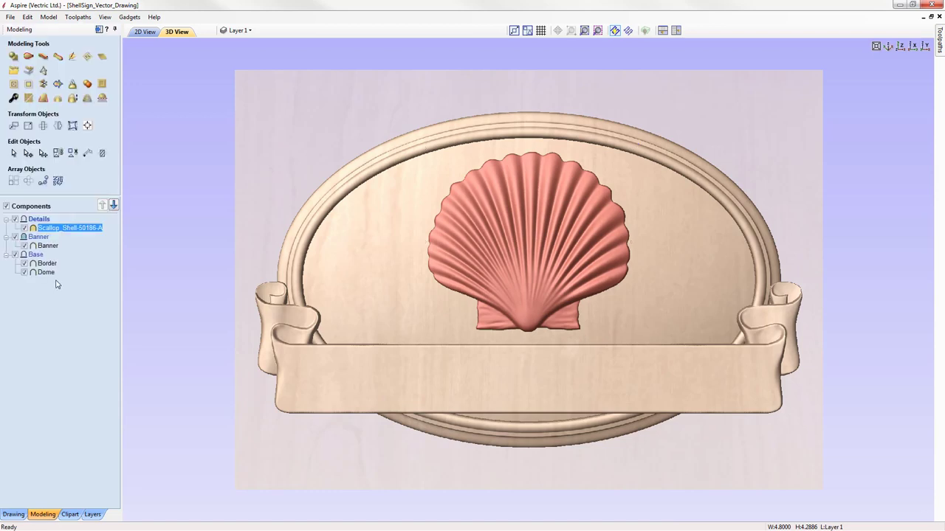
# Deselect the shell, inspect the 3D model at an angle, then tile the 2D and 3D views vertically
pyautogui.click(53, 313)
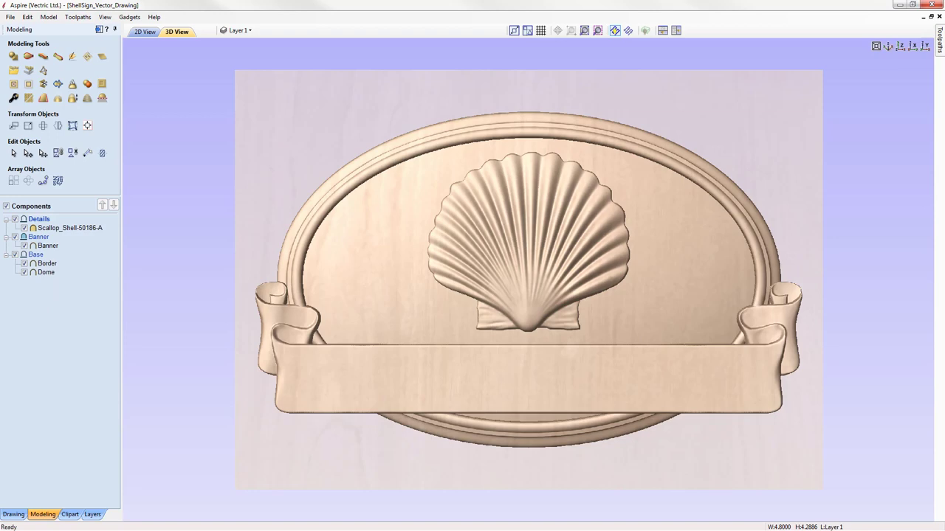
pyautogui.moveTo(472, 295); pyautogui.dragTo(879, 256)
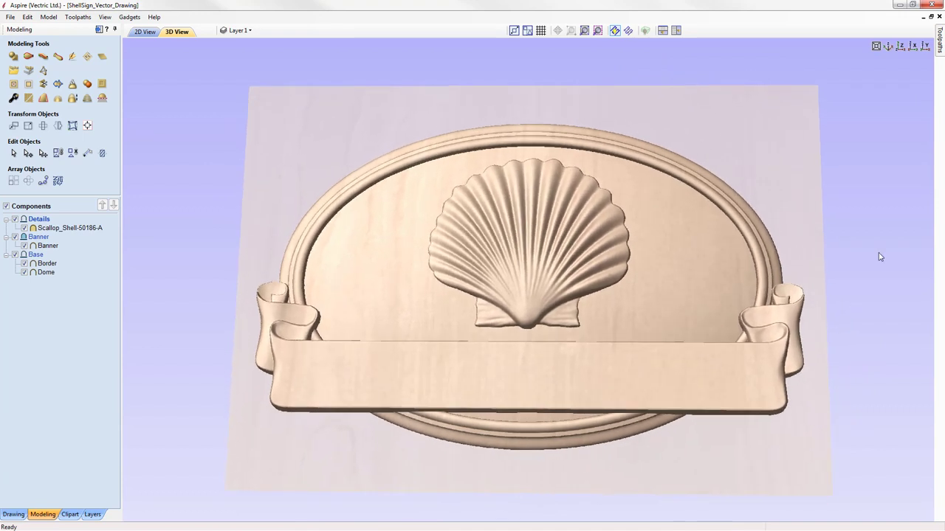
pyautogui.click(902, 46)
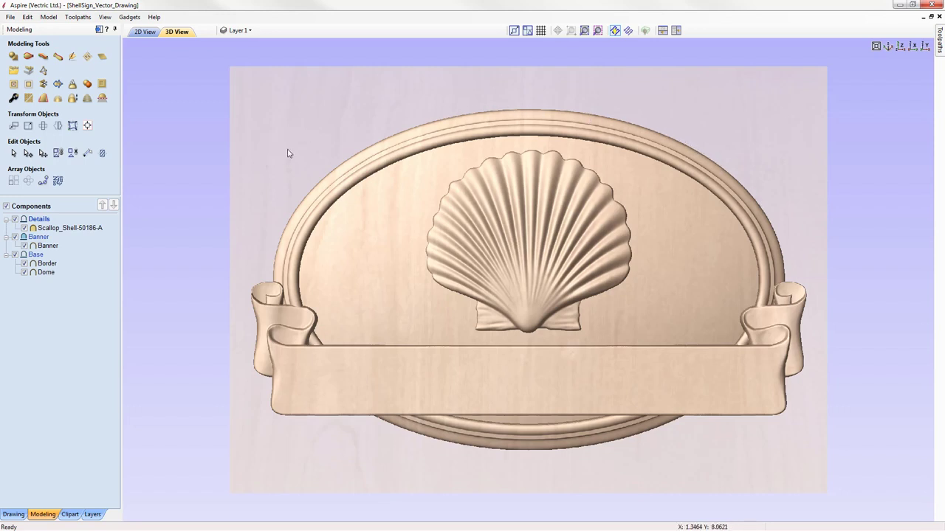
pyautogui.click(677, 31)
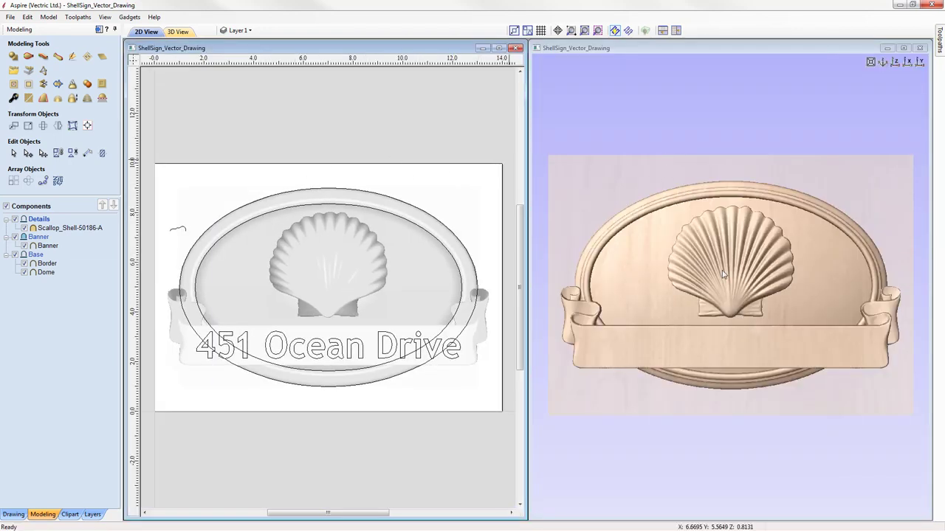
# Move the small curve and both oval outlines onto a new hidden layer named Layer 2
pyautogui.click(186, 232)
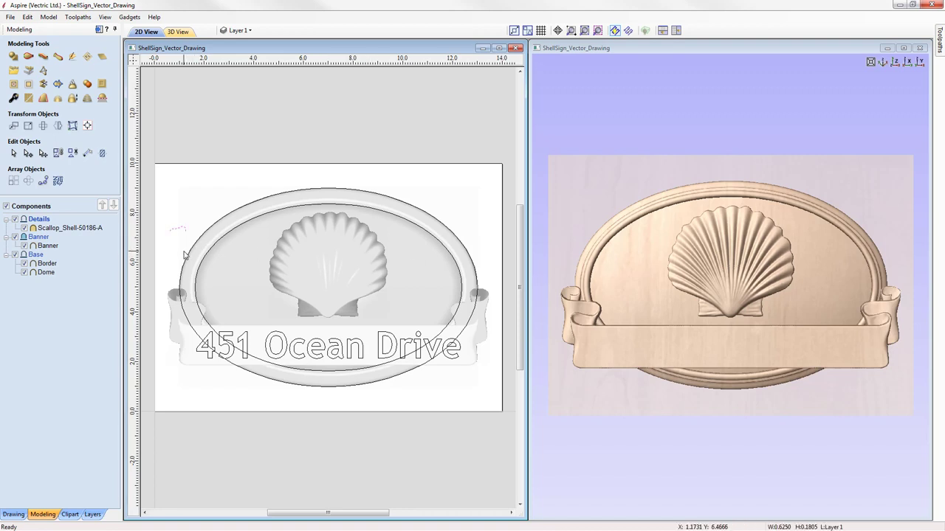
pyautogui.keyDown('shift'); pyautogui.click(226, 231); pyautogui.keyUp('shift')
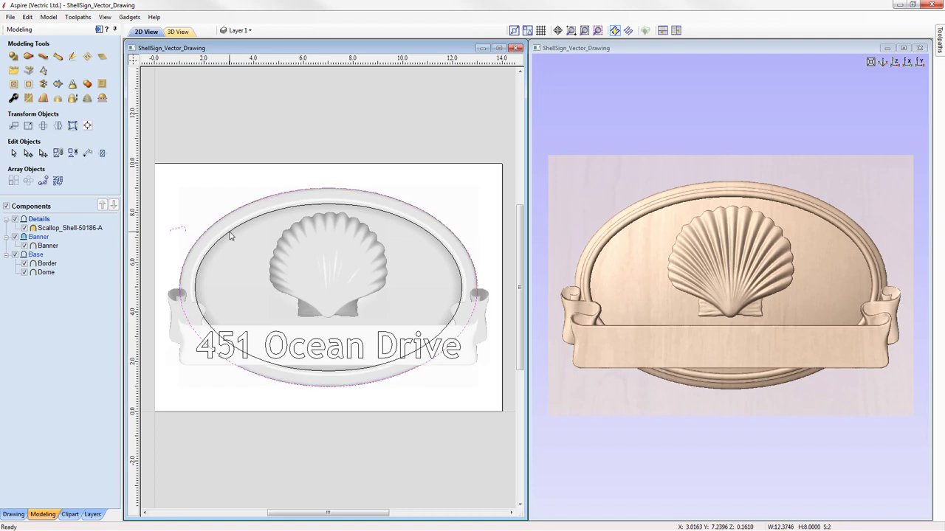
pyautogui.keyDown('shift'); pyautogui.click(230, 236); pyautogui.keyUp('shift')
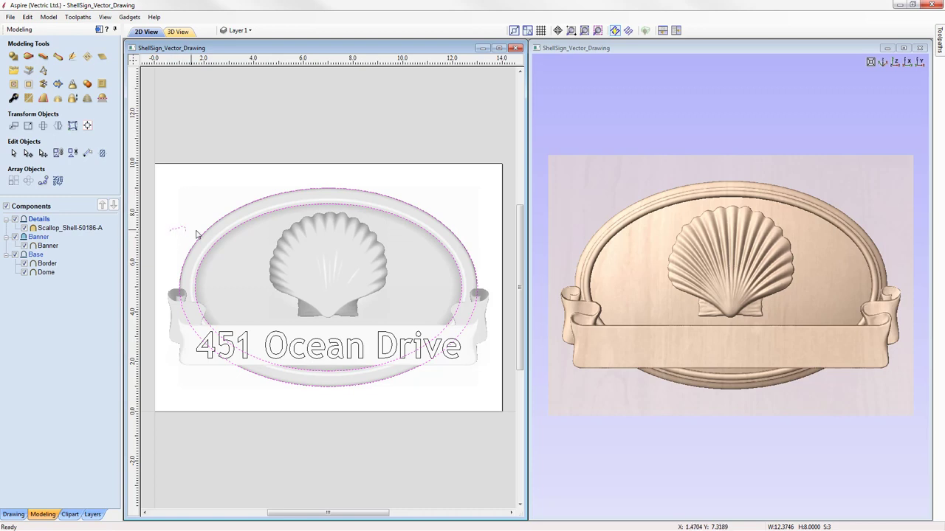
pyautogui.rightClick(216, 228)
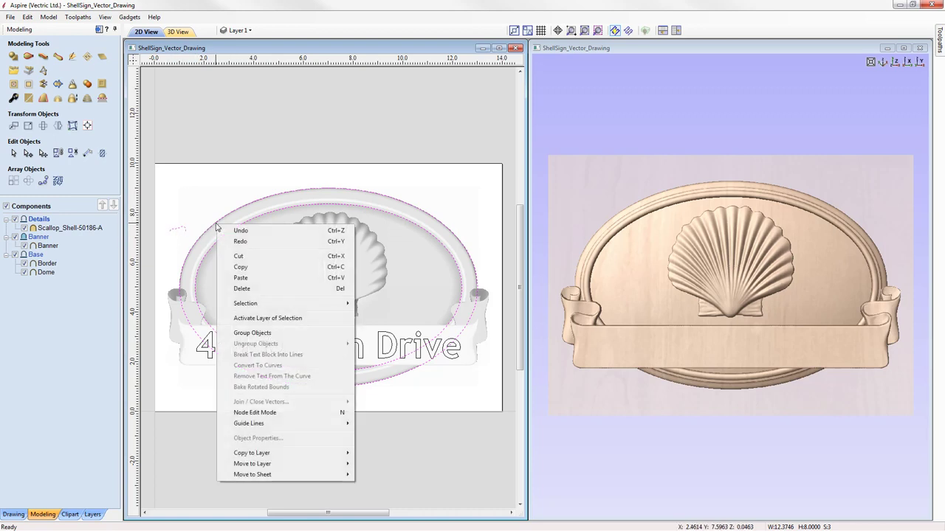
pyautogui.moveTo(285, 466)
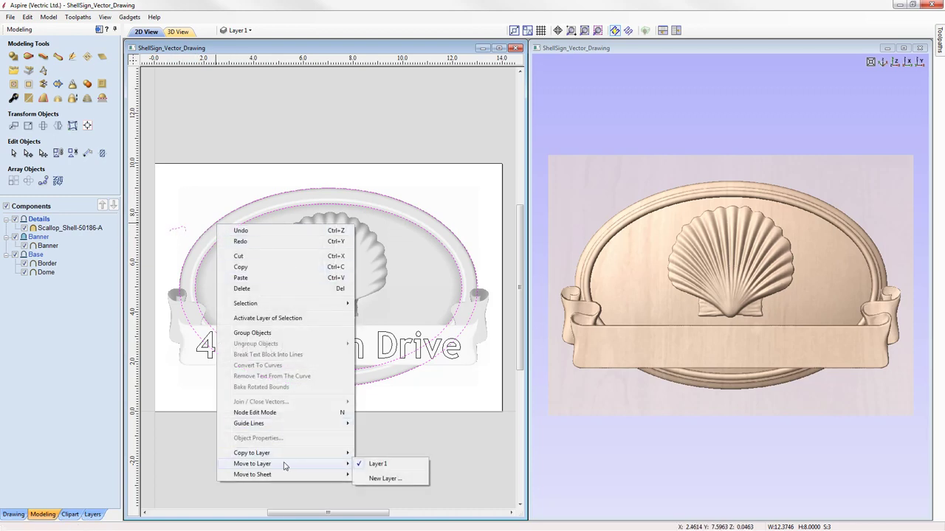
pyautogui.click(385, 479)
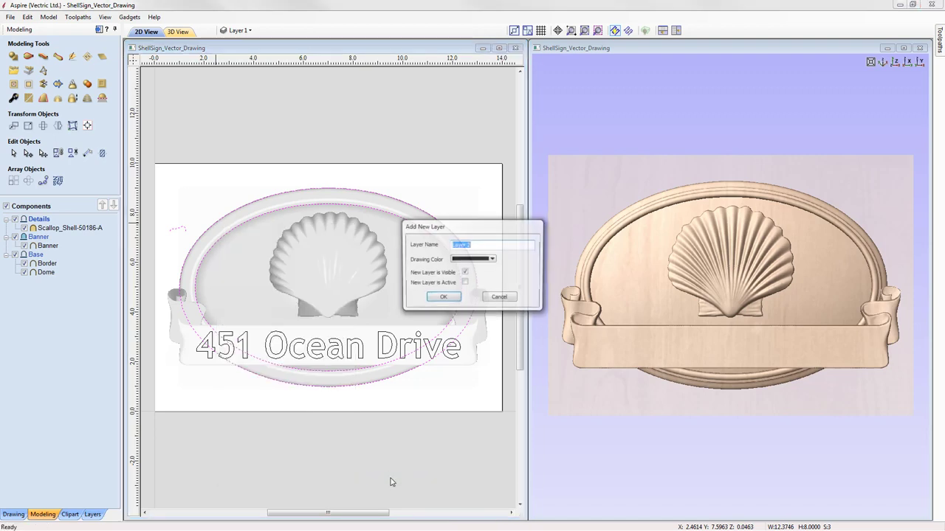
pyautogui.click(451, 245)
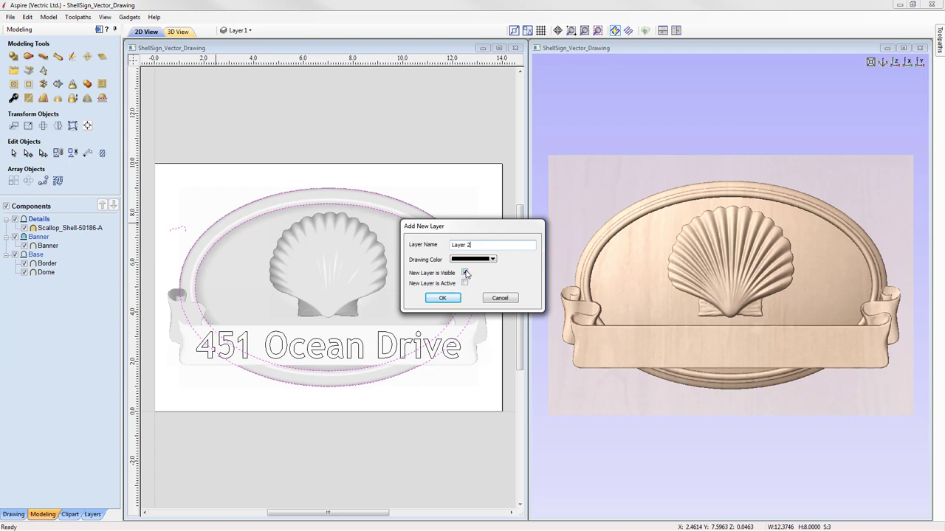
pyautogui.click(465, 273)
pyautogui.click(442, 298)
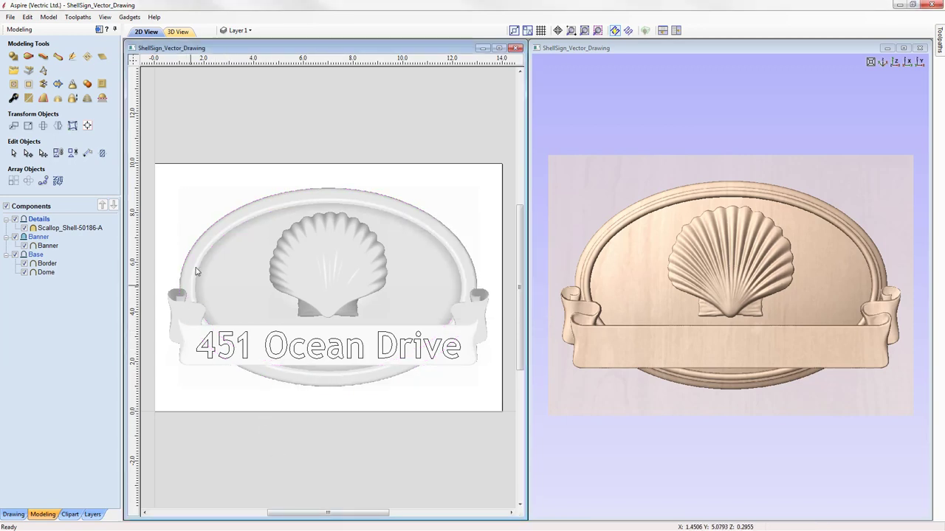
pyautogui.click(93, 515)
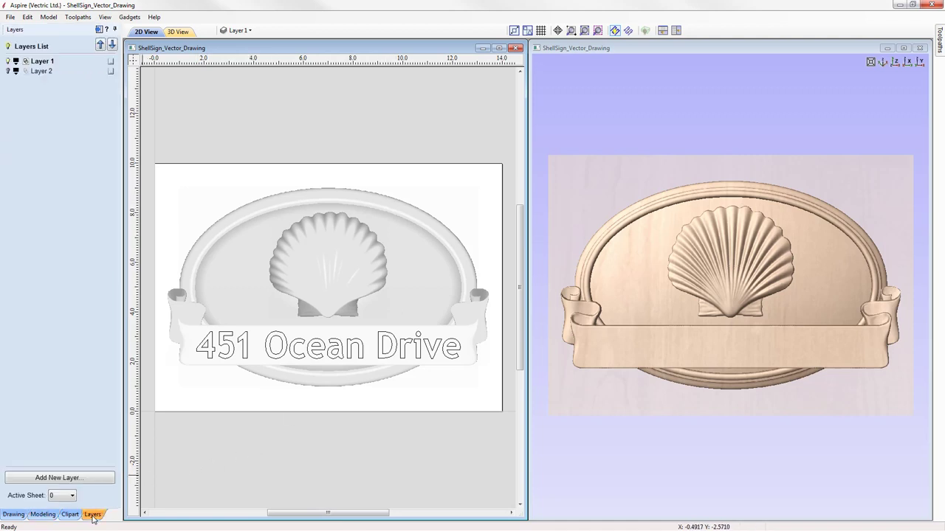
pyautogui.click(8, 72)
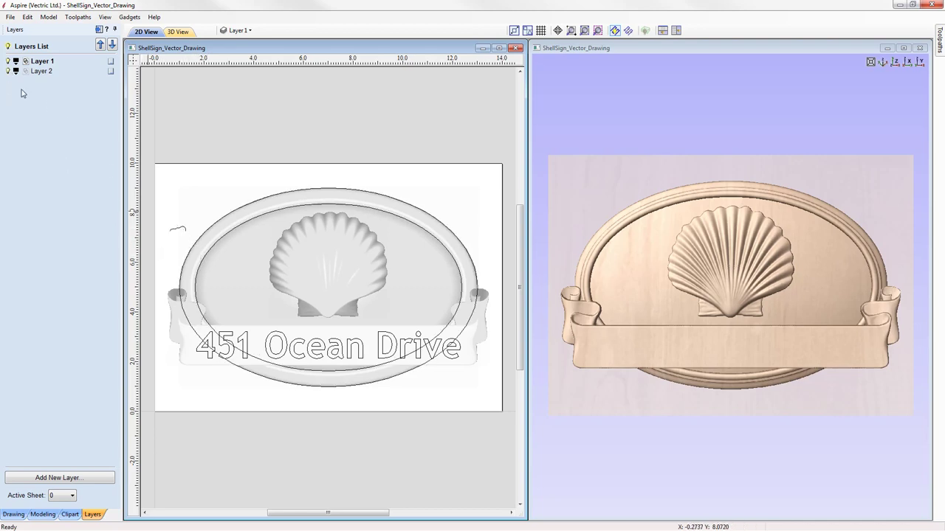
pyautogui.click(8, 72)
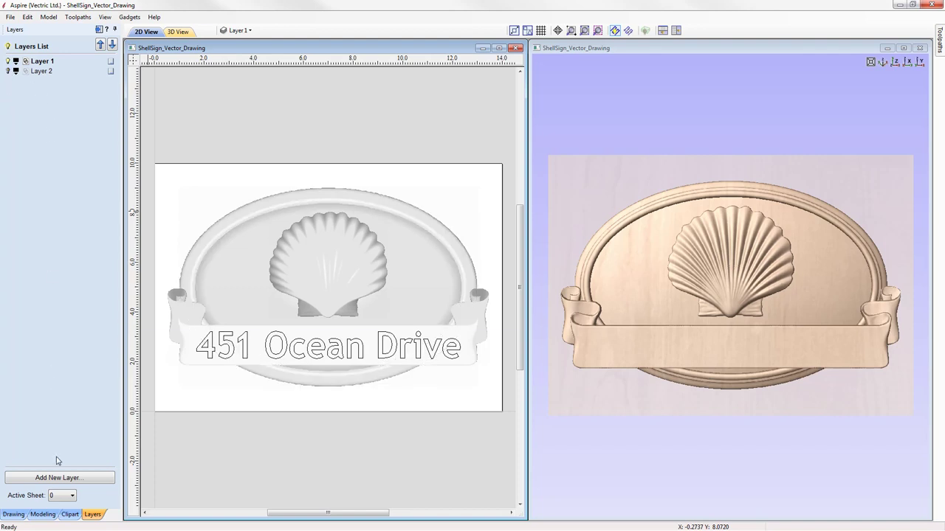
pyautogui.click(42, 514)
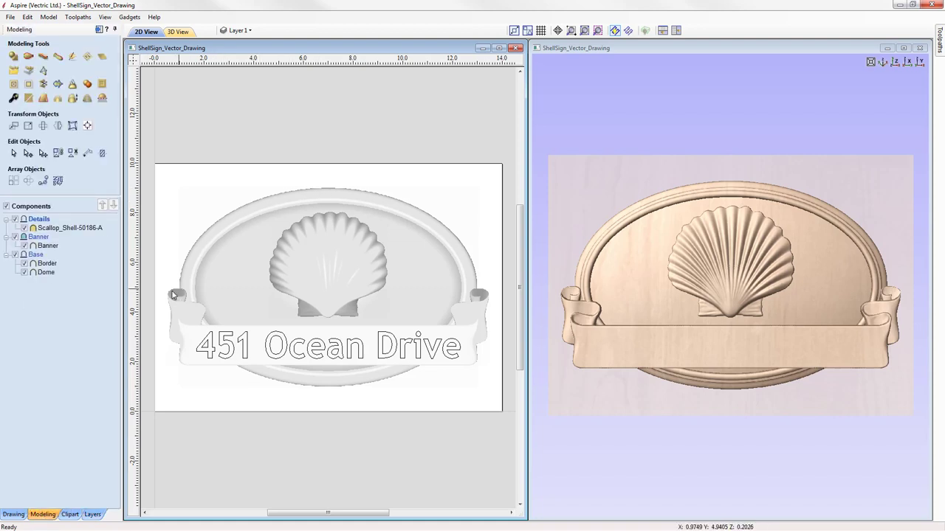
# Select the 13.0 by 8.0766-inch boundary vector tracing the sign's outer outline
pyautogui.click(67, 230)
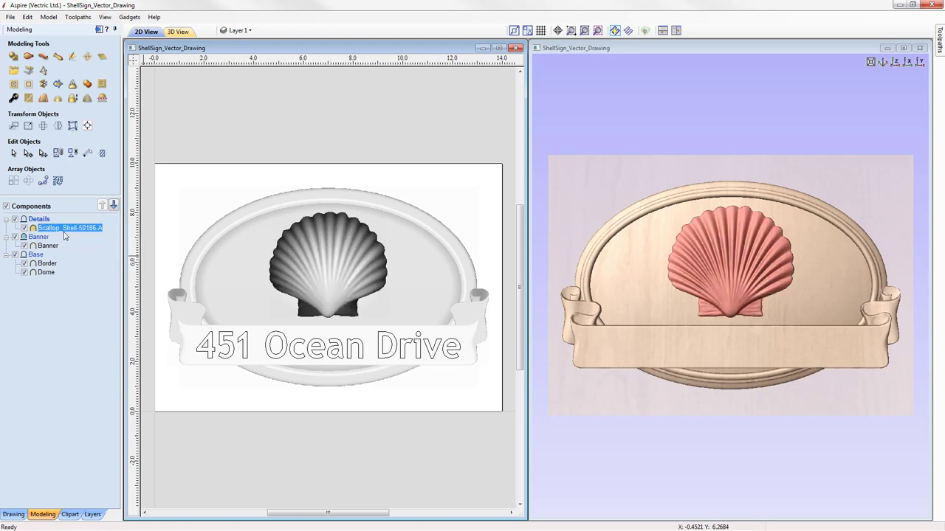
pyautogui.keyDown('shift'); pyautogui.click(46, 272); pyautogui.keyUp('shift')
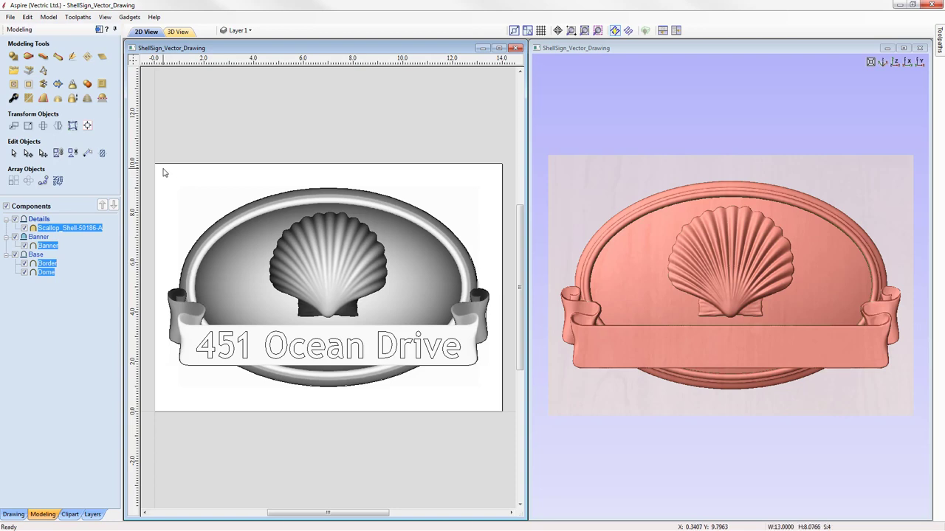
pyautogui.click(150, 189)
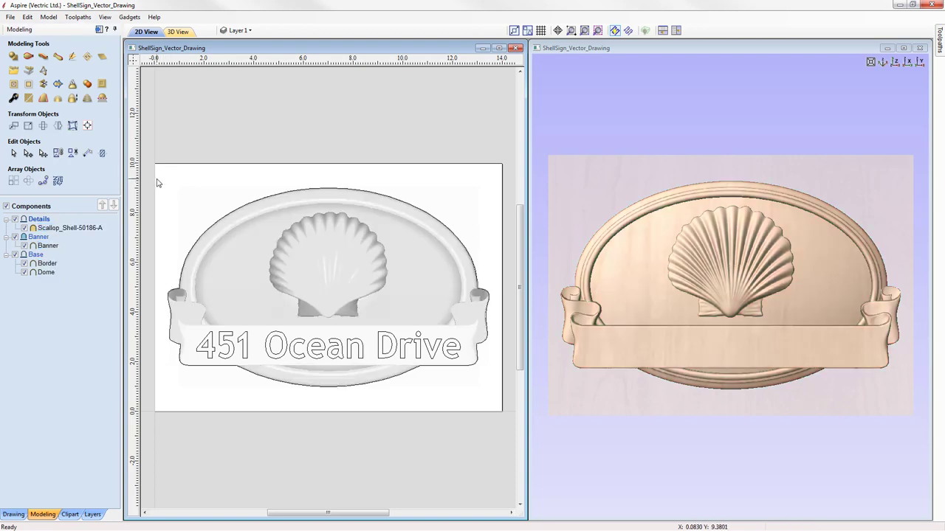
pyautogui.click(204, 240)
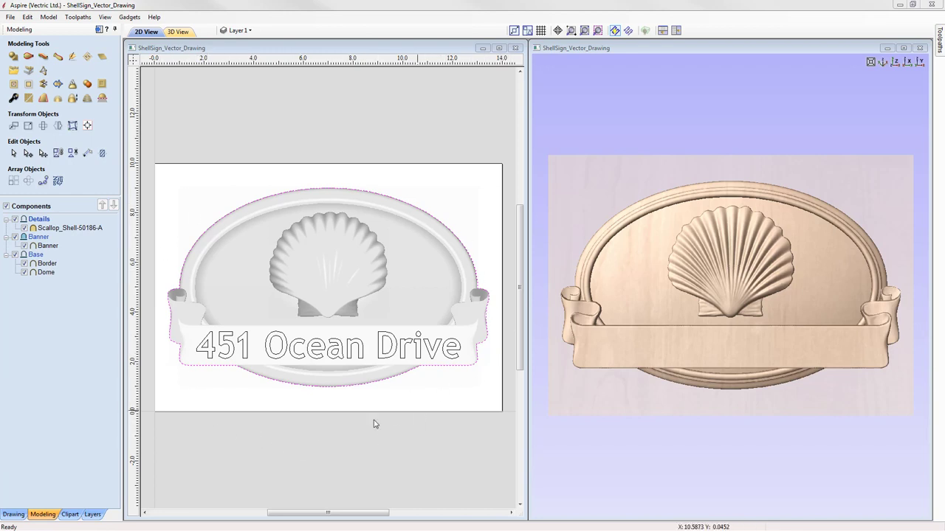
# Open the Material Setup form from the Toolpaths workspace
pyautogui.click(99, 31)
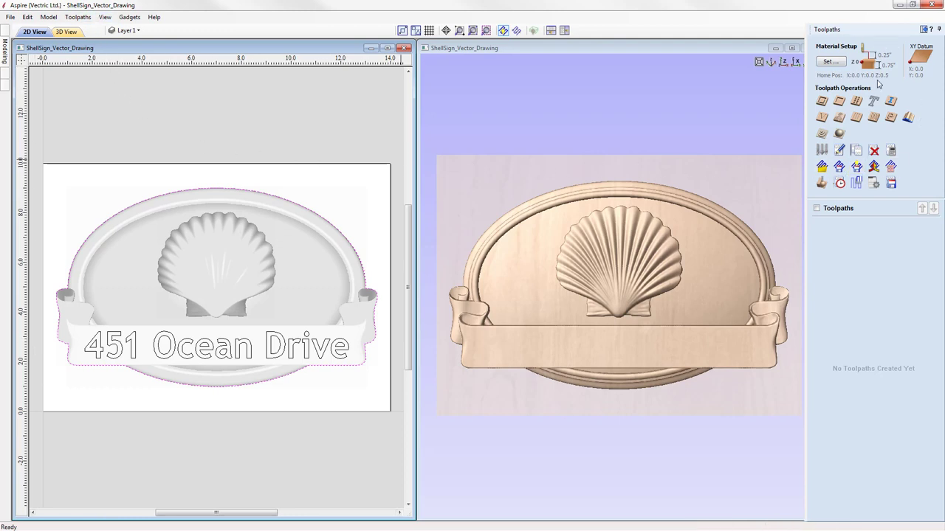
pyautogui.click(830, 63)
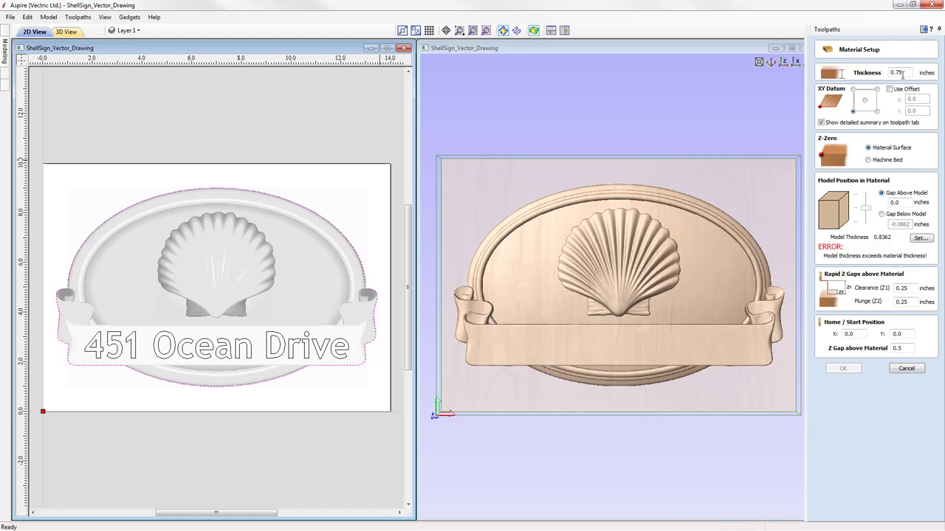
# Keep 0.75-inch thickness, put the XY datum at bottom-left, and Z-zero on the material surface
pyautogui.click(888, 118)
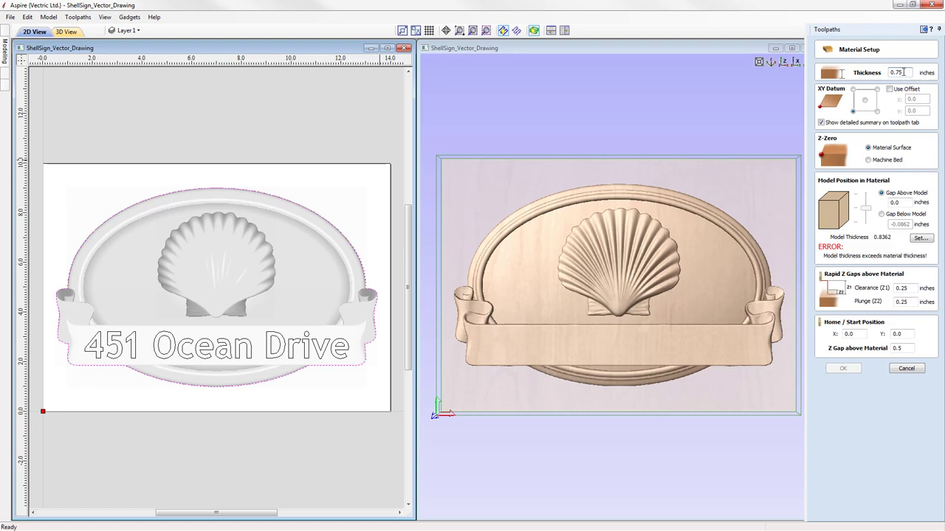
pyautogui.click(853, 111)
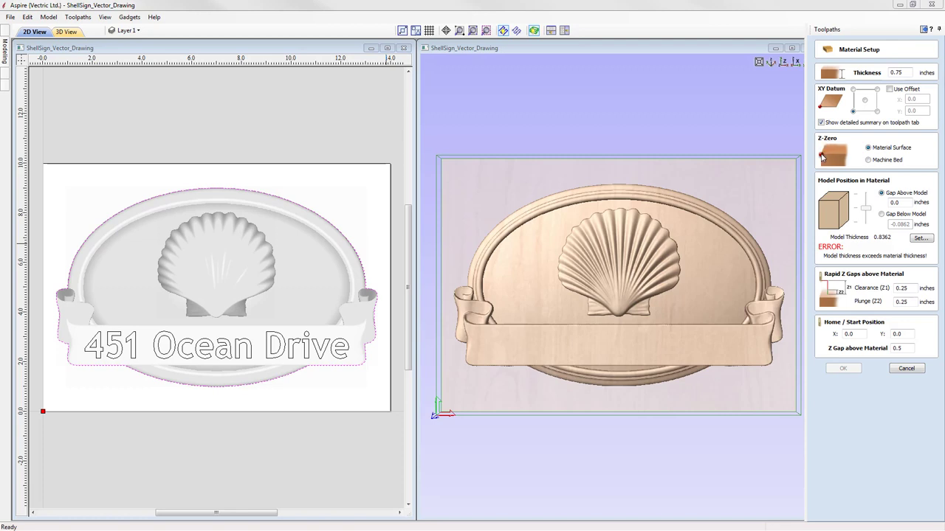
pyautogui.click(887, 160)
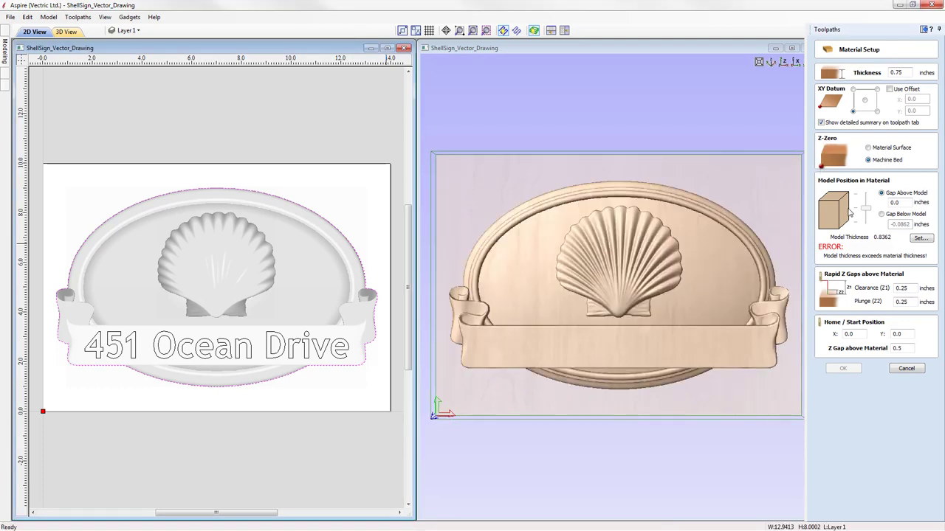
pyautogui.click(889, 150)
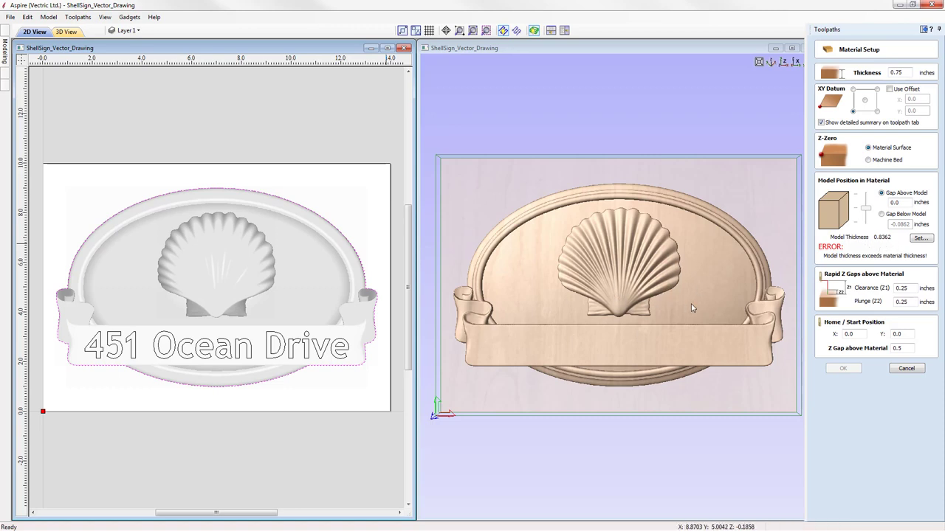
# Set the relief model's New Height to 0.55 inches under Model Position and apply it
pyautogui.click(920, 238)
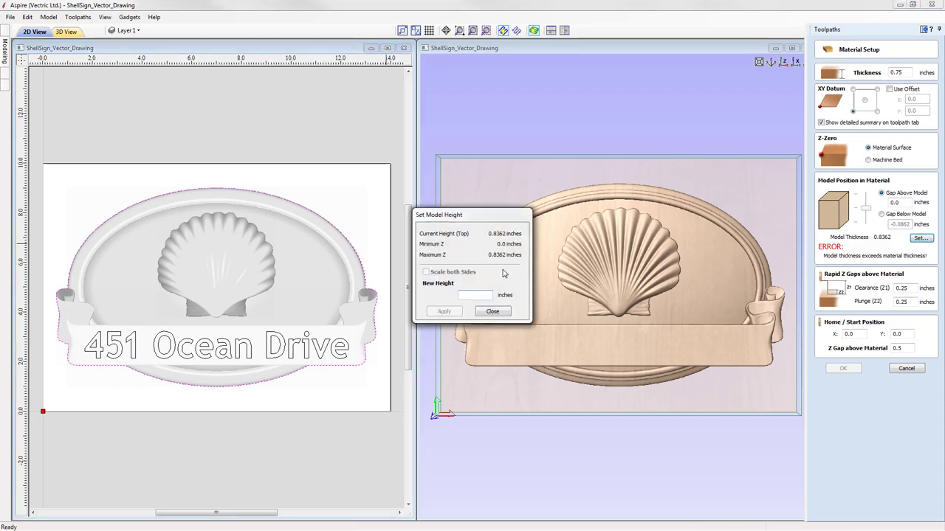
pyautogui.click(473, 295)
pyautogui.write('0.55')
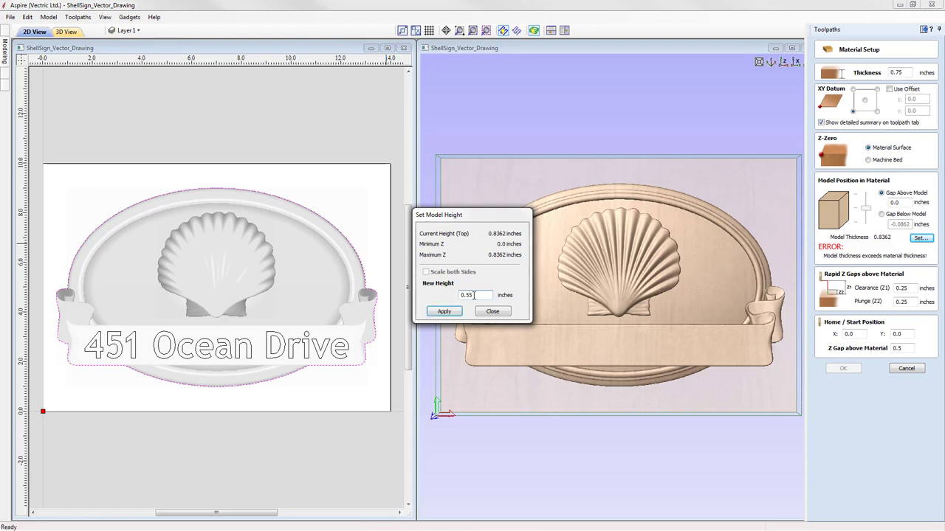
pyautogui.click(444, 311)
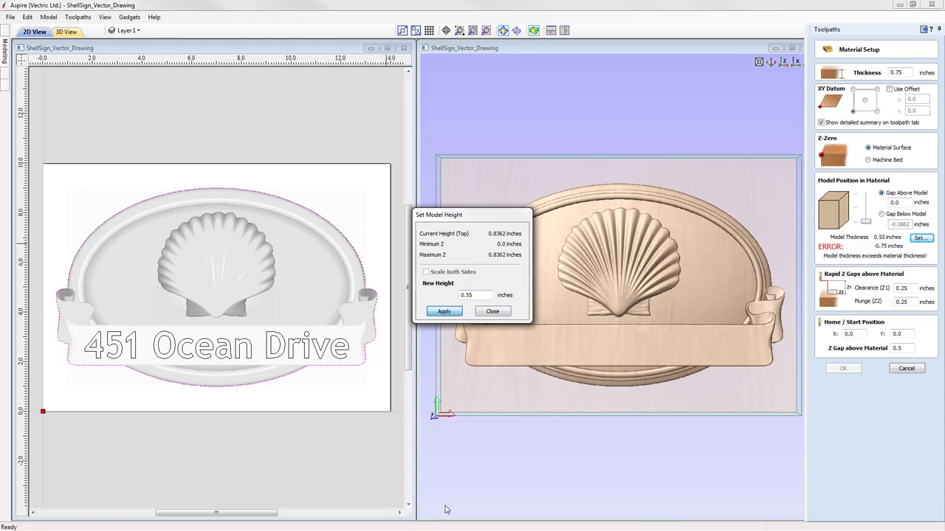
pyautogui.click(493, 311)
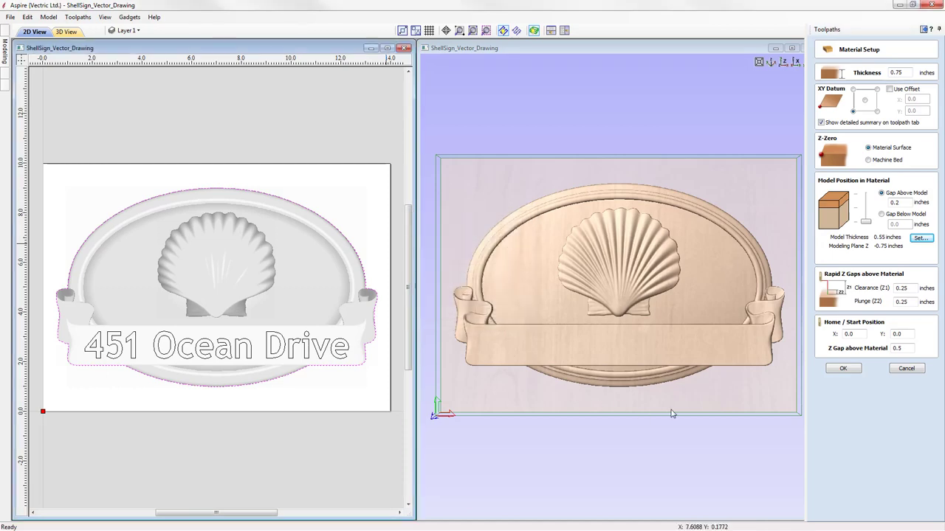
# From top view, raise the model in the material and set Gap Above Model to 0.05 inches
pyautogui.moveTo(605, 376); pyautogui.dragTo(552, 289)
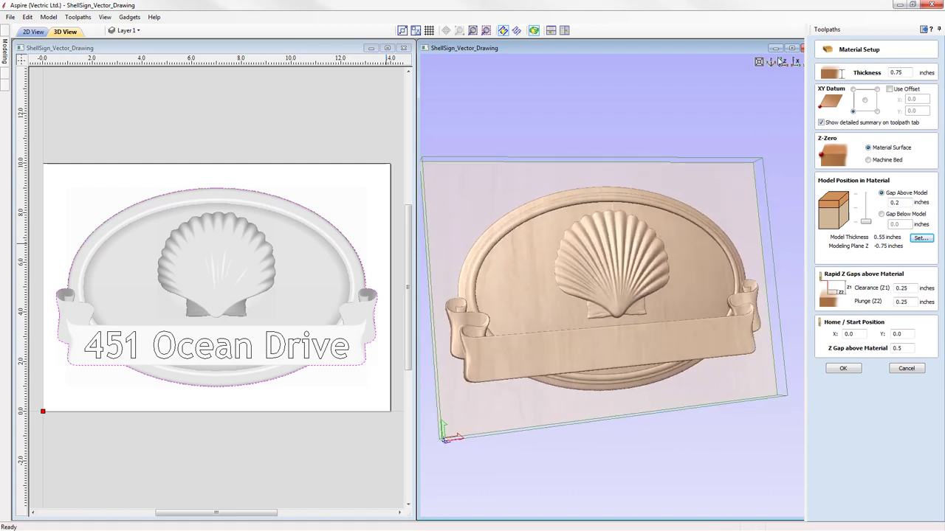
pyautogui.click(783, 63)
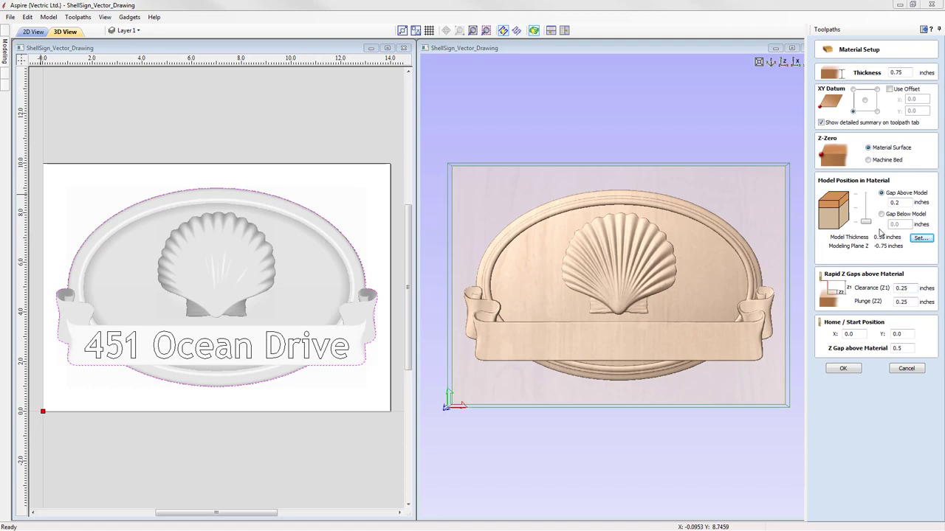
pyautogui.moveTo(871, 223); pyautogui.dragTo(868, 214)
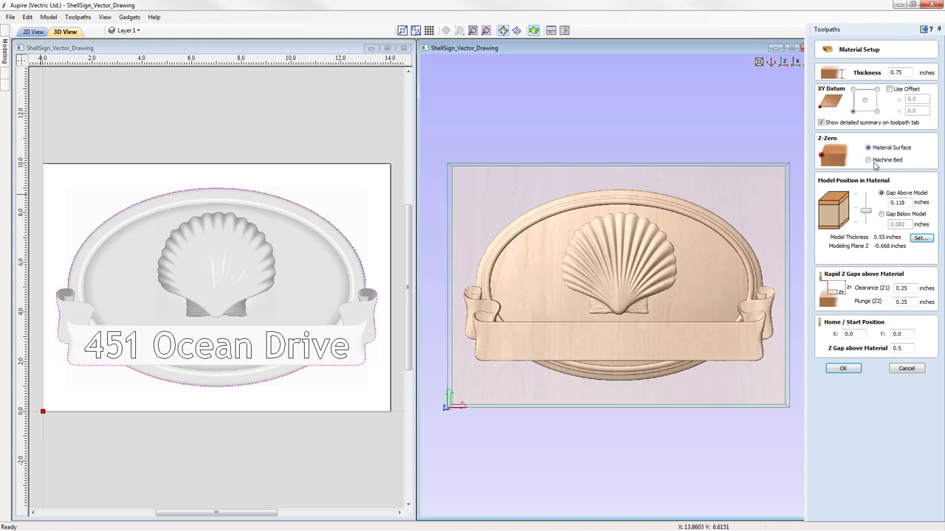
pyautogui.doubleClick(897, 202)
pyautogui.write('0.05')
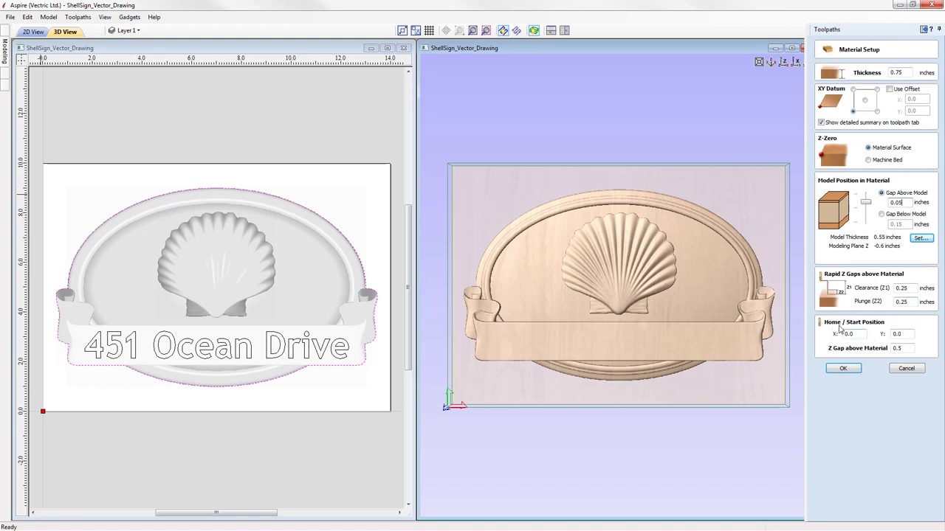
# Accept the material setup and start a 3D roughing toolpath with the Tool Database open
pyautogui.click(844, 369)
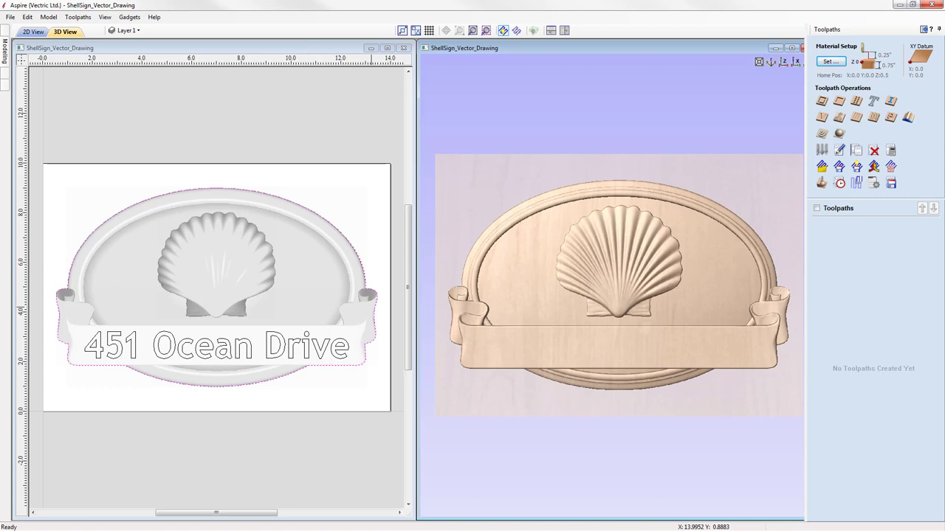
pyautogui.click(822, 134)
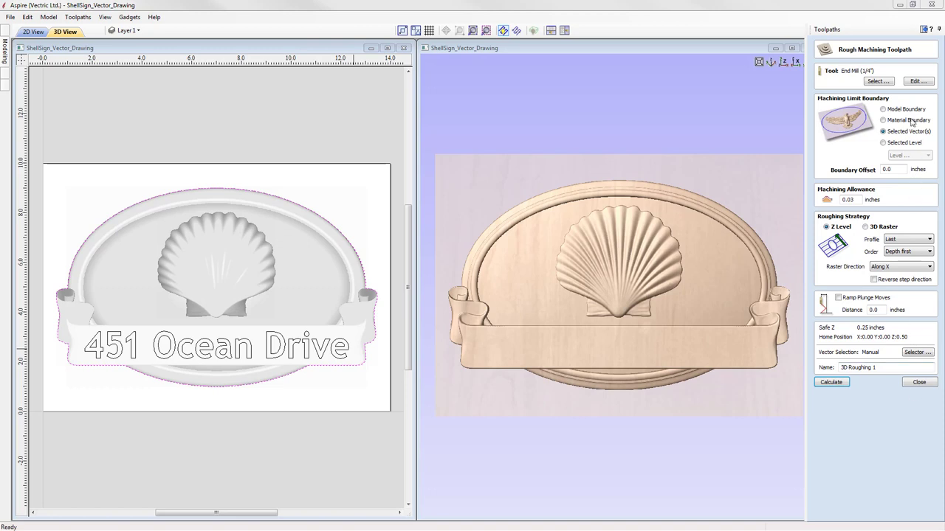
pyautogui.click(875, 82)
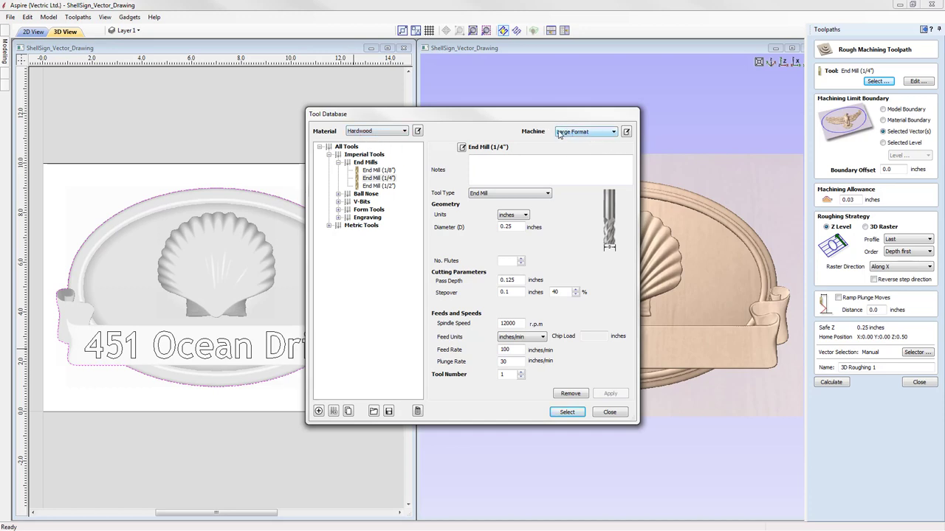
# Select the End Mill (1/4") from the Tool Database as the roughing cutter
pyautogui.click(376, 181)
pyautogui.click(567, 414)
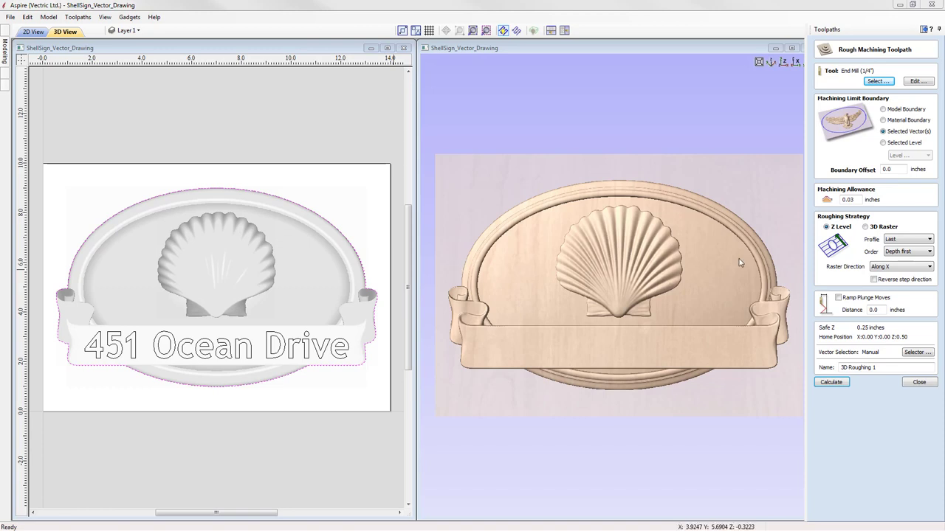
# Use a 0.18-inch boundary offset, name the toolpath '3D Roughing Sign' and calculate it
pyautogui.click(895, 170)
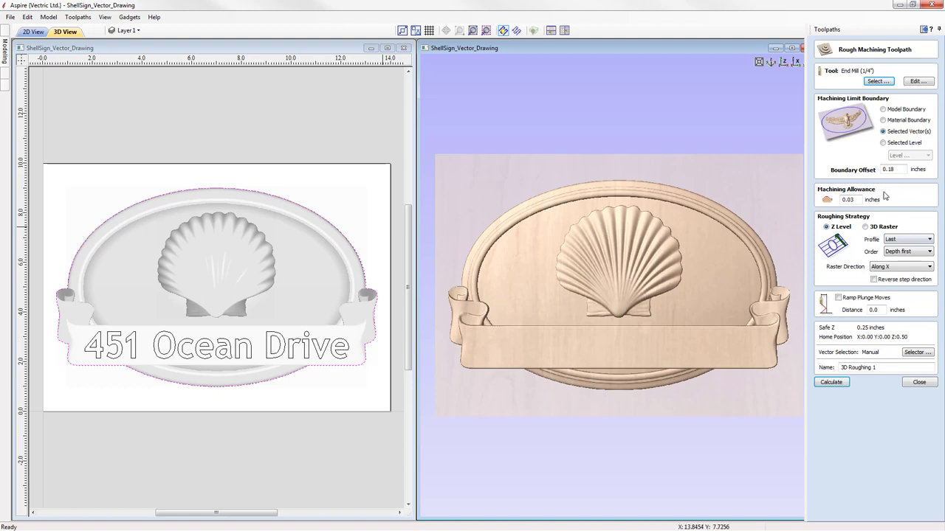
pyautogui.click(844, 200)
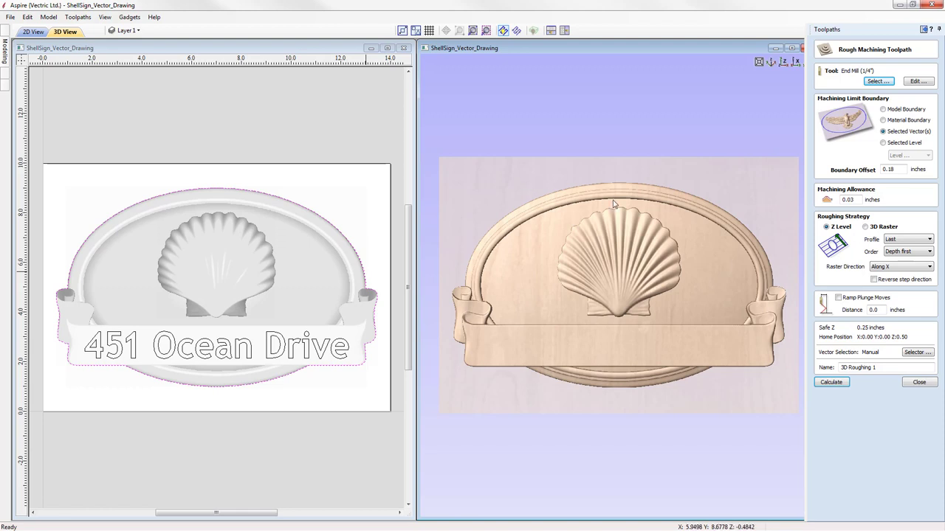
pyautogui.click(884, 367)
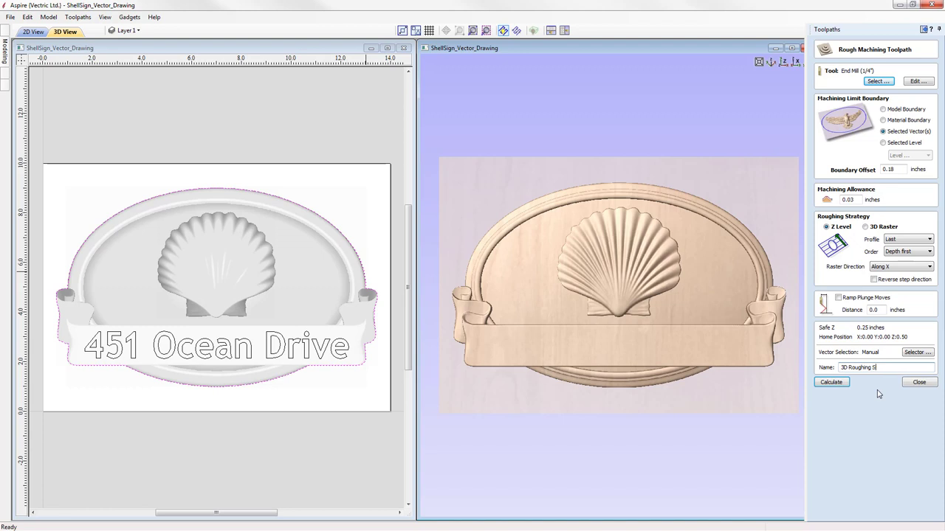
pyautogui.click(833, 382)
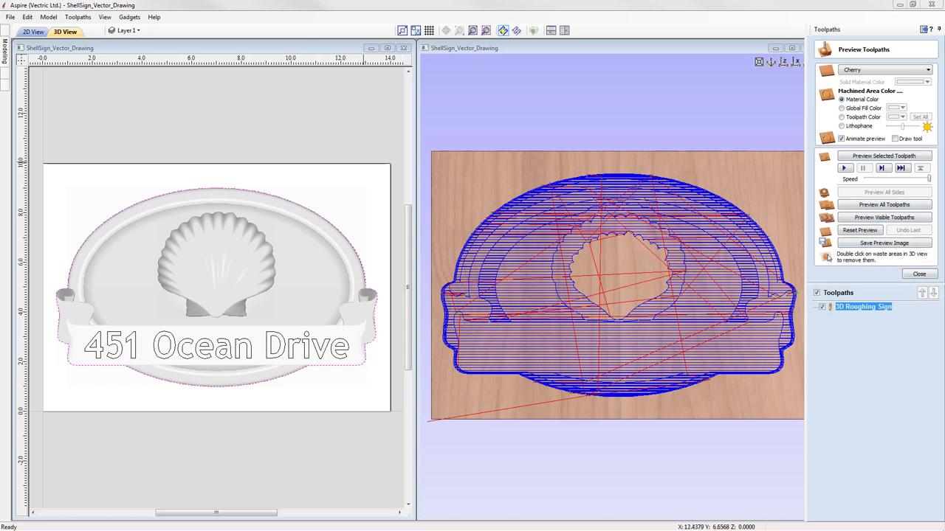
# Choose Cherry as the preview material and turn on Draw tool
pyautogui.click(880, 70)
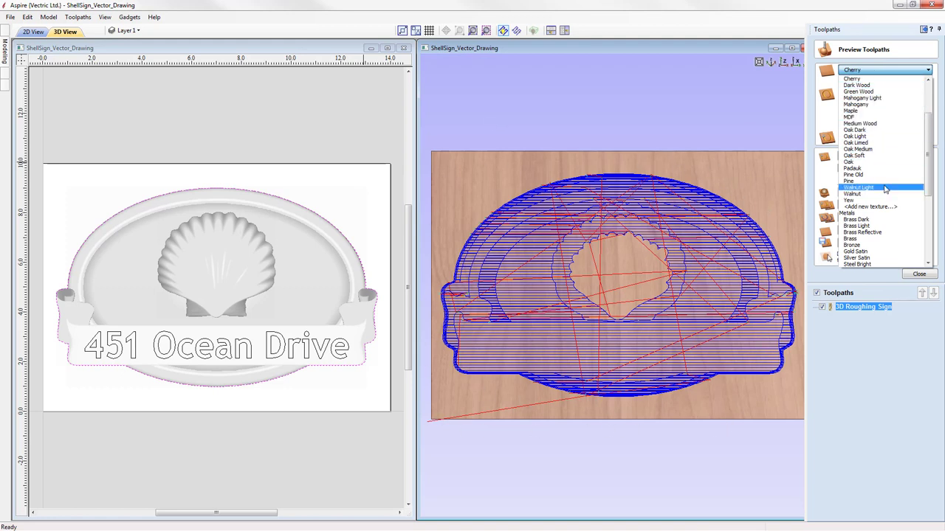
pyautogui.moveTo(928, 178)
pyautogui.mouseDown()
pyautogui.moveTo(935, 248)
pyautogui.moveTo(934, 177)
pyautogui.mouseUp()
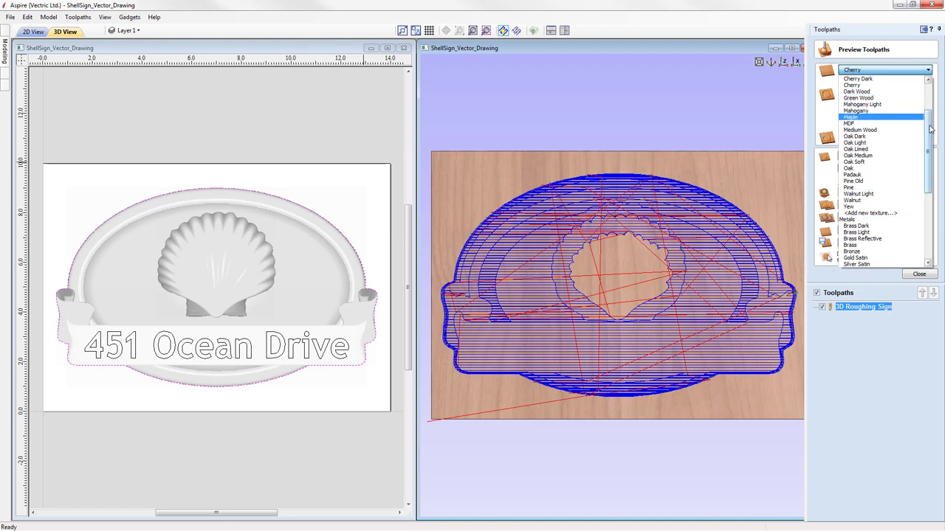
pyautogui.moveTo(933, 130); pyautogui.dragTo(932, 122)
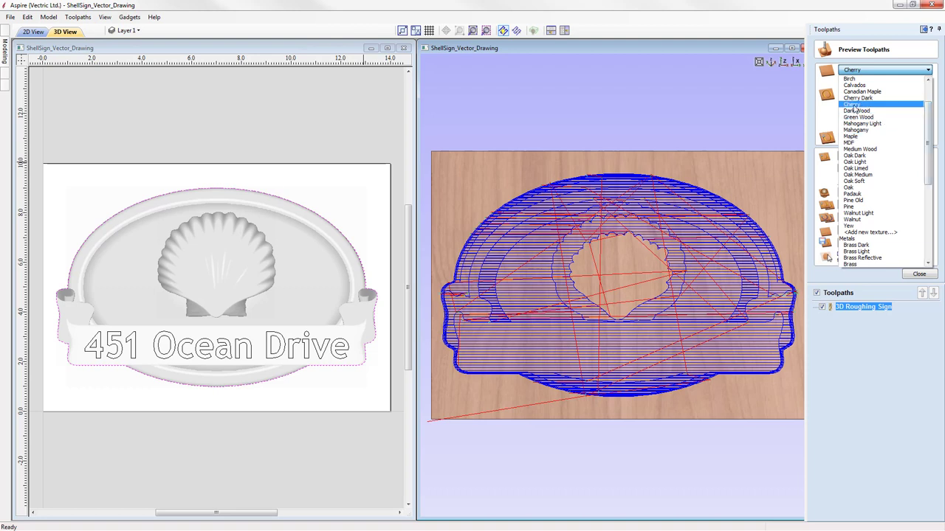
pyautogui.click(864, 106)
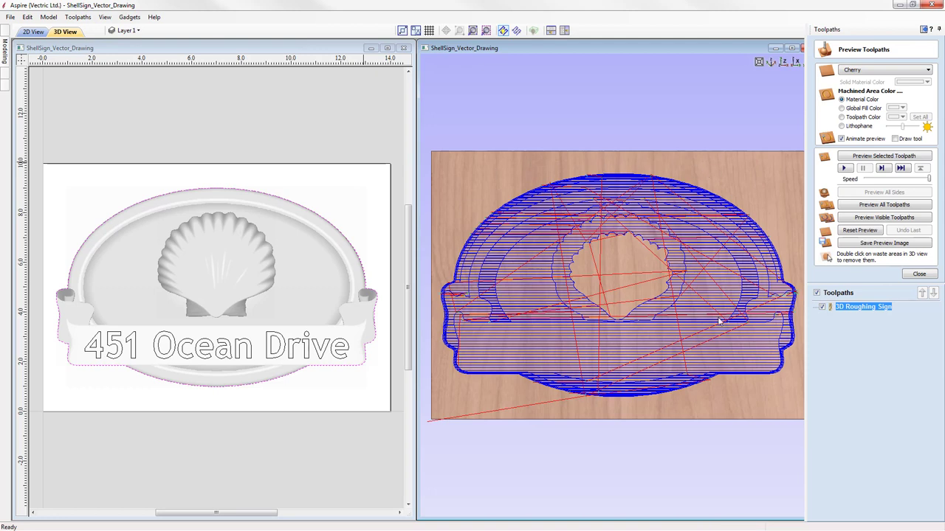
pyautogui.click(894, 139)
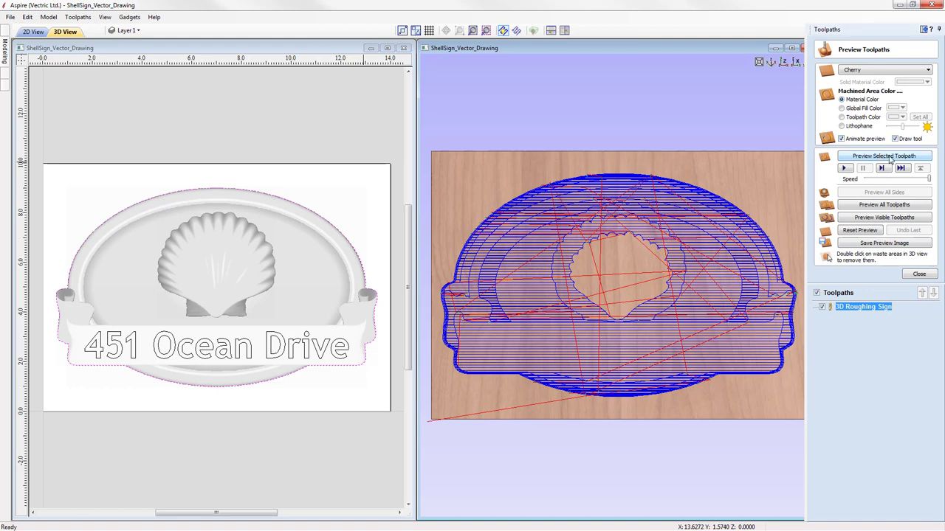
# Run the roughing simulation, orbit to inspect the cut, return to top view and close the preview
pyautogui.click(886, 157)
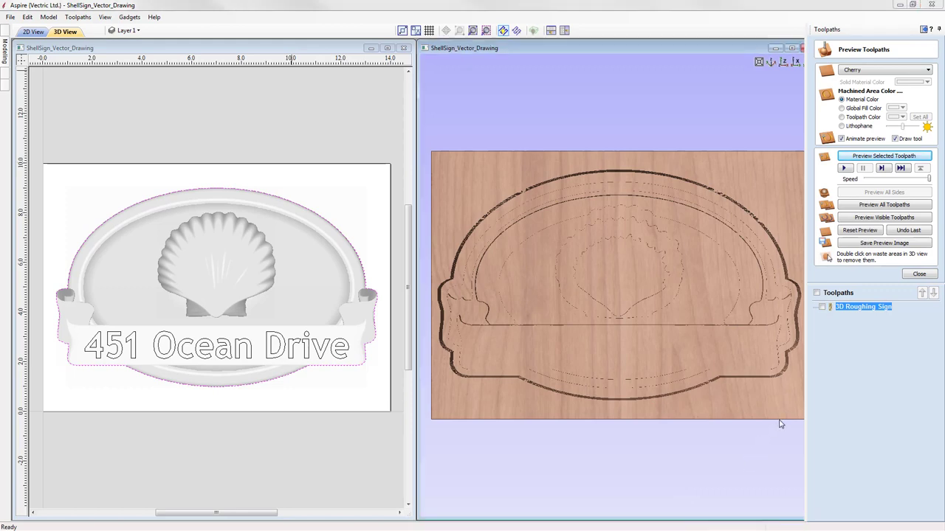
pyautogui.moveTo(779, 422); pyautogui.dragTo(635, 325)
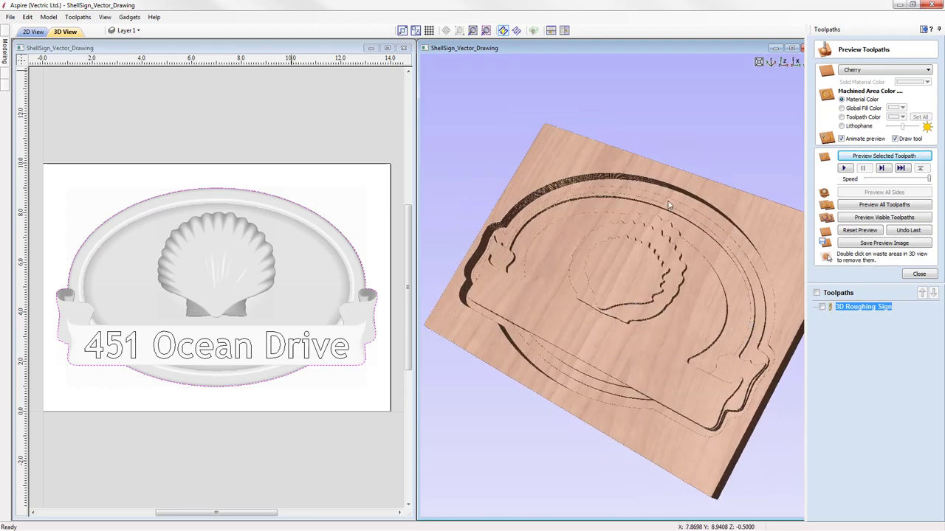
pyautogui.moveTo(714, 378); pyautogui.dragTo(658, 242)
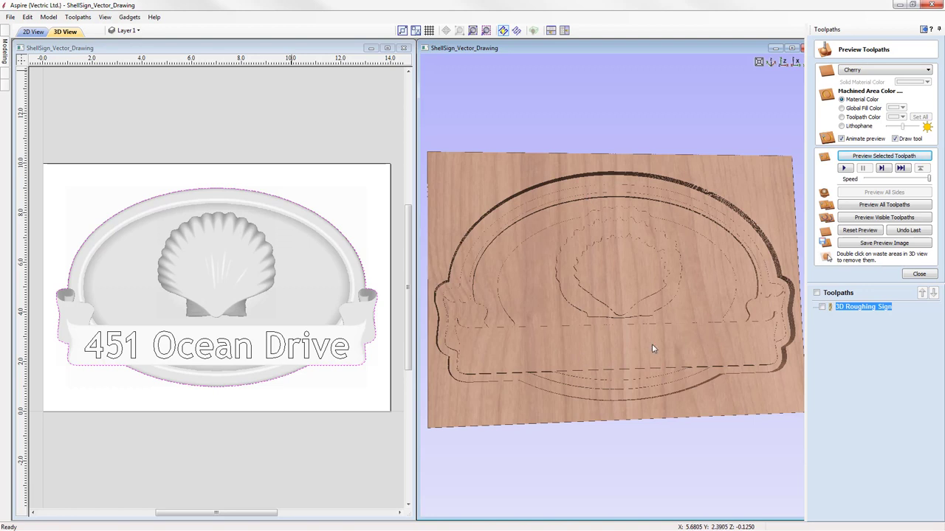
pyautogui.click(785, 62)
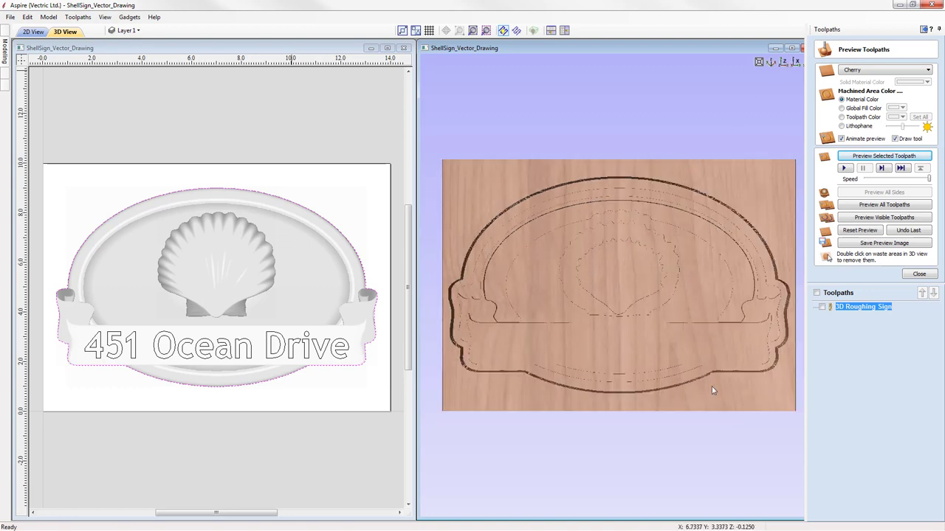
pyautogui.click(919, 275)
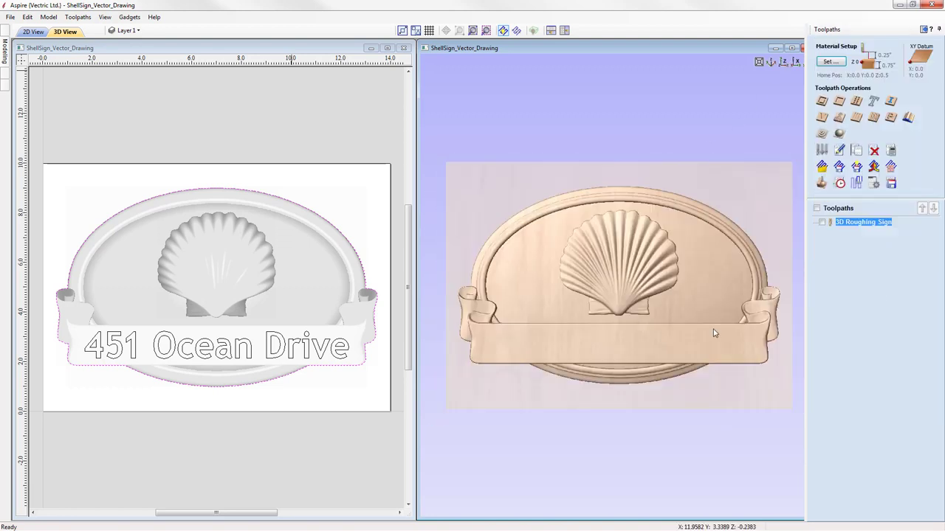
# Start a 3D finishing toolpath using the Ball Nose (1/8") cutter
pyautogui.click(840, 135)
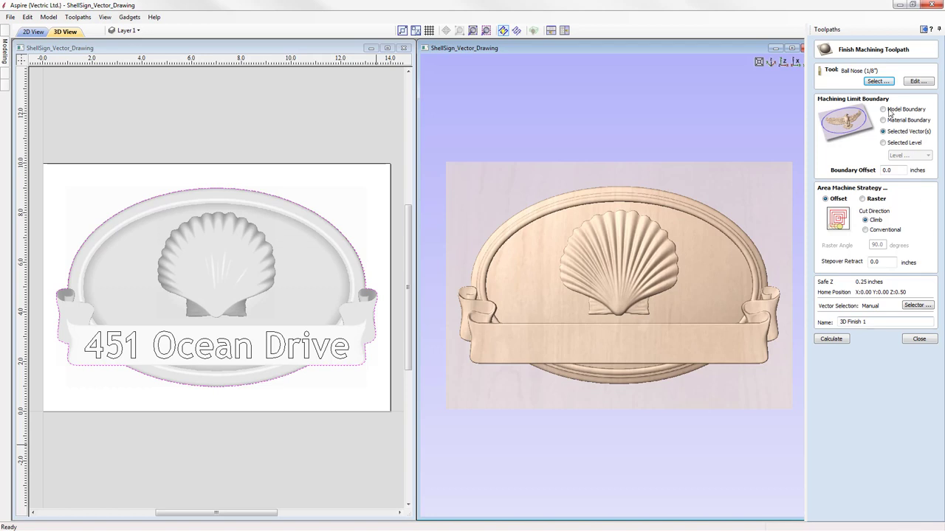
pyautogui.click(877, 82)
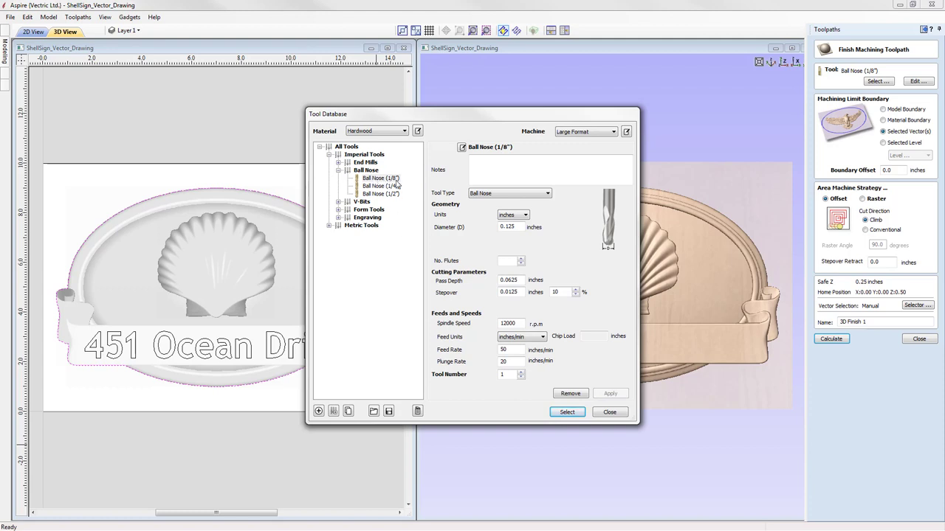
pyautogui.click(567, 413)
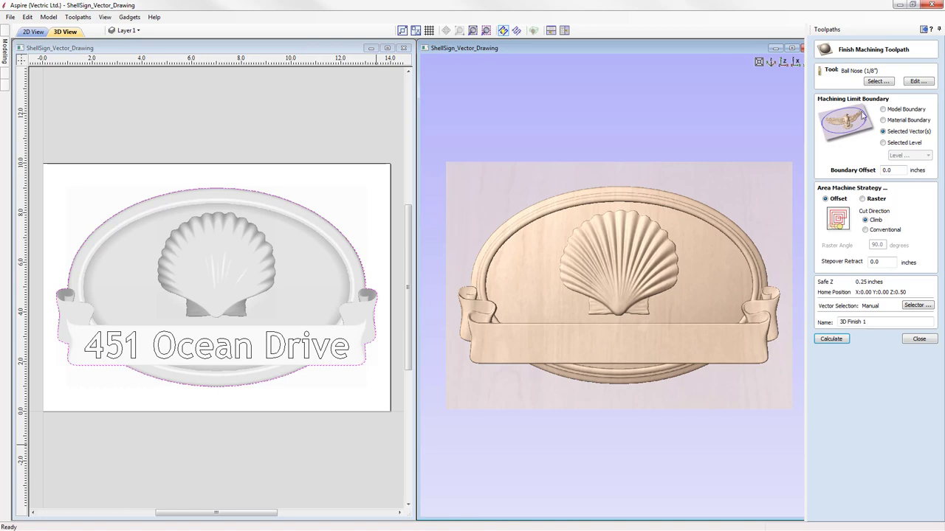
# Set boundary offset 0.1, raster strategy at 90°, name it '3D Finish Sign' and calculate
pyautogui.click(887, 170)
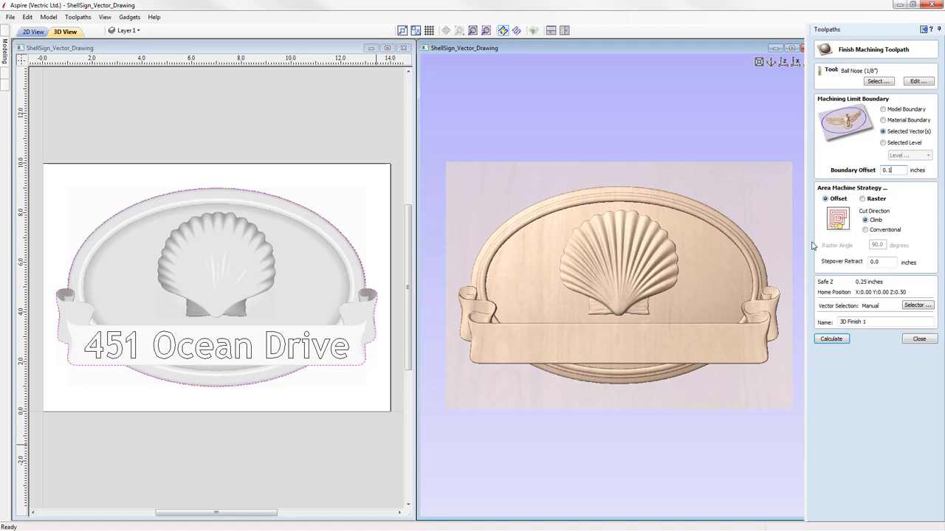
pyautogui.click(863, 200)
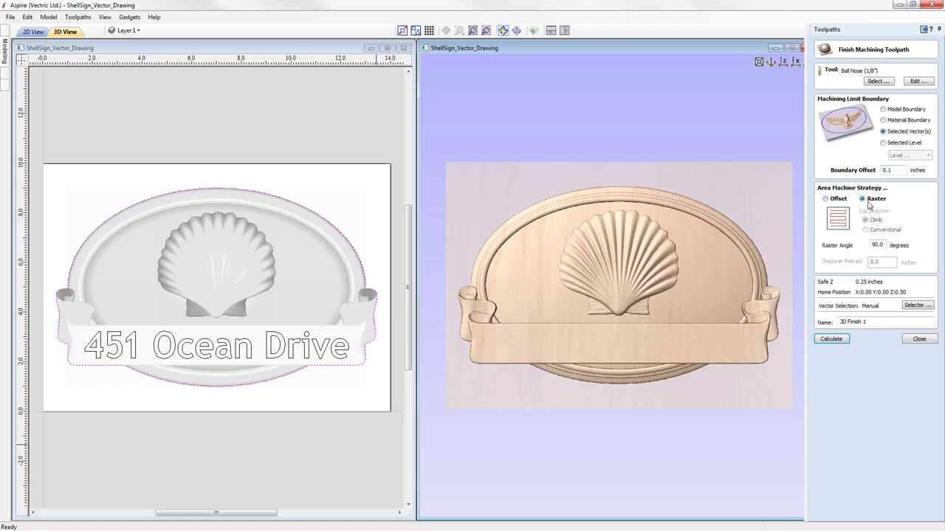
pyautogui.click(873, 246)
pyautogui.write('9')
pyautogui.moveTo(650, 304); pyautogui.dragTo(654, 316)
pyautogui.click(783, 62)
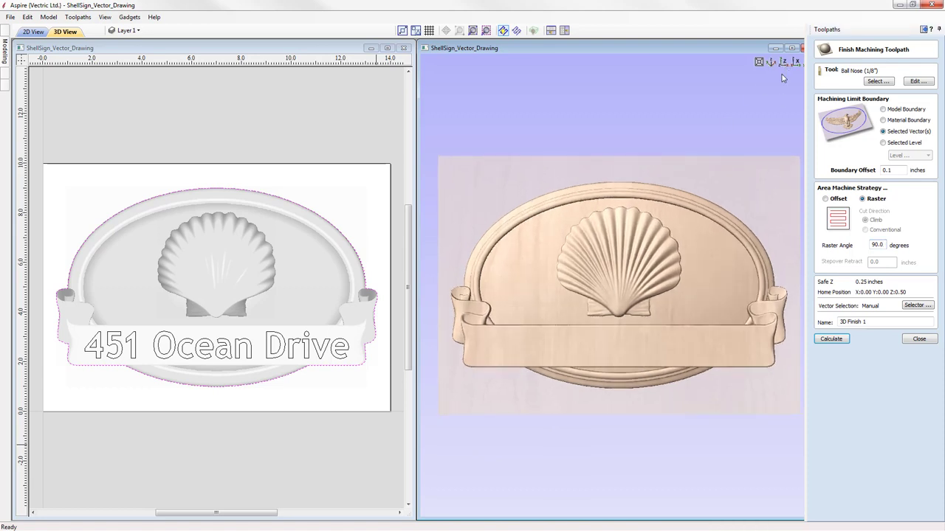
pyautogui.click(868, 323)
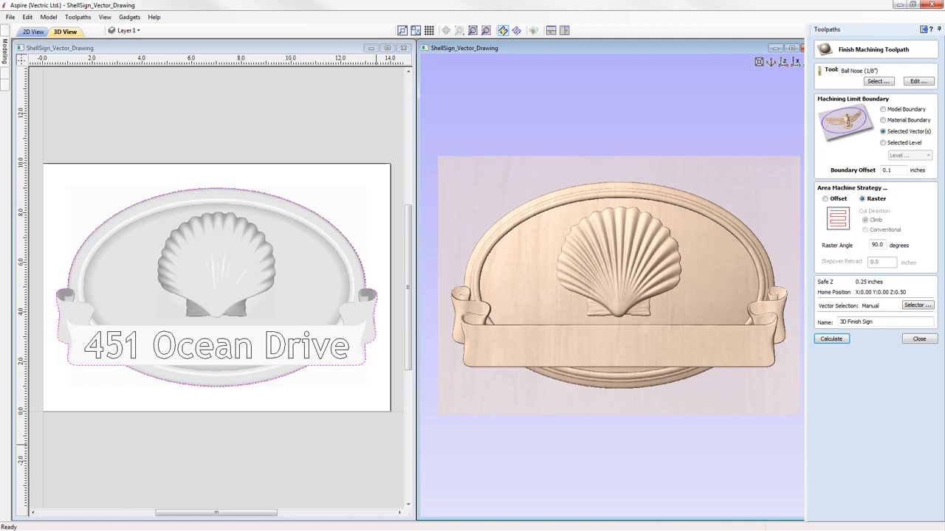
pyautogui.click(842, 340)
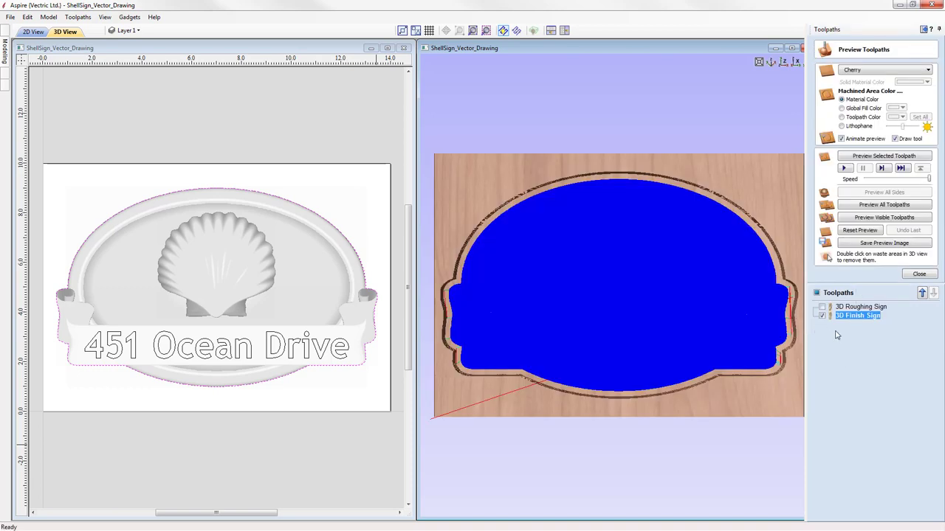
# Run the finishing simulation, view the carved shell obliquely, return to top view and close
pyautogui.click(883, 157)
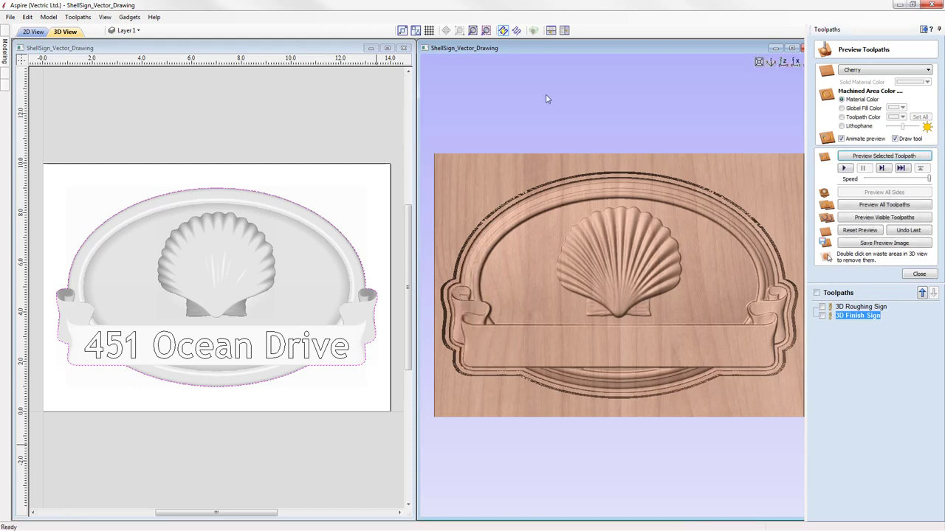
pyautogui.moveTo(722, 393); pyautogui.dragTo(699, 396)
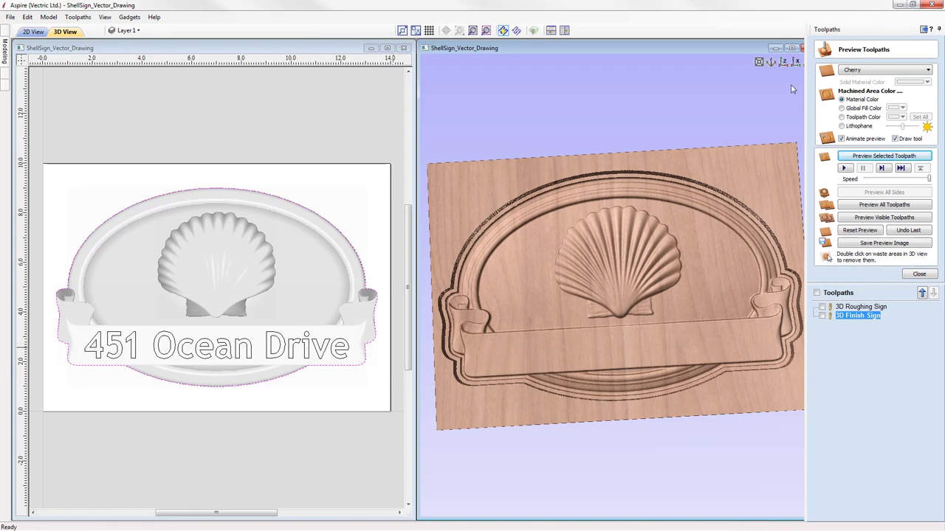
pyautogui.click(782, 62)
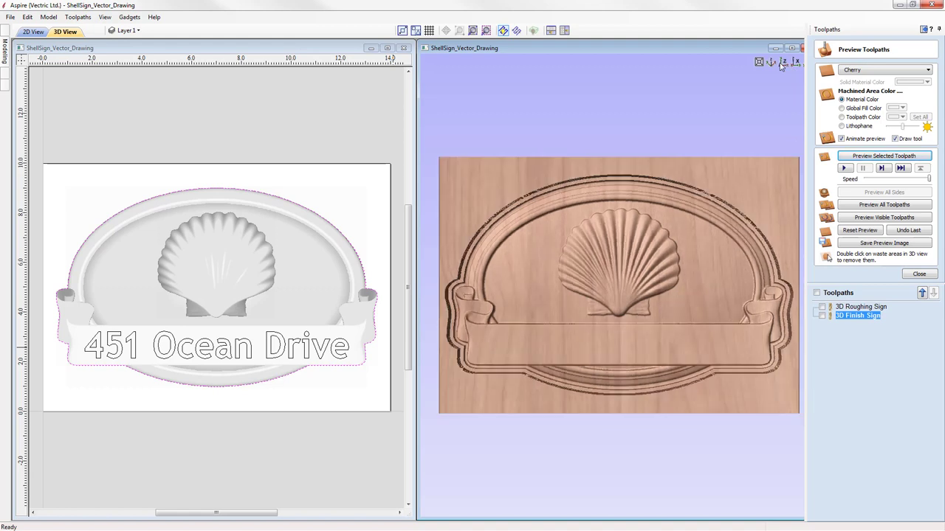
pyautogui.click(920, 274)
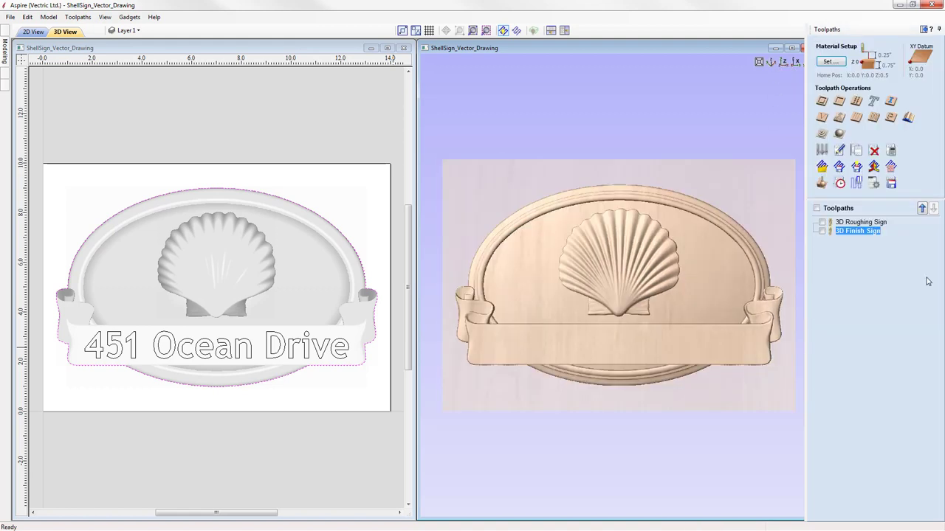
# Create a V-carve toolpath for the '451 Ocean Drive' text using the V-Bit (90° - 1/2")
pyautogui.click(822, 119)
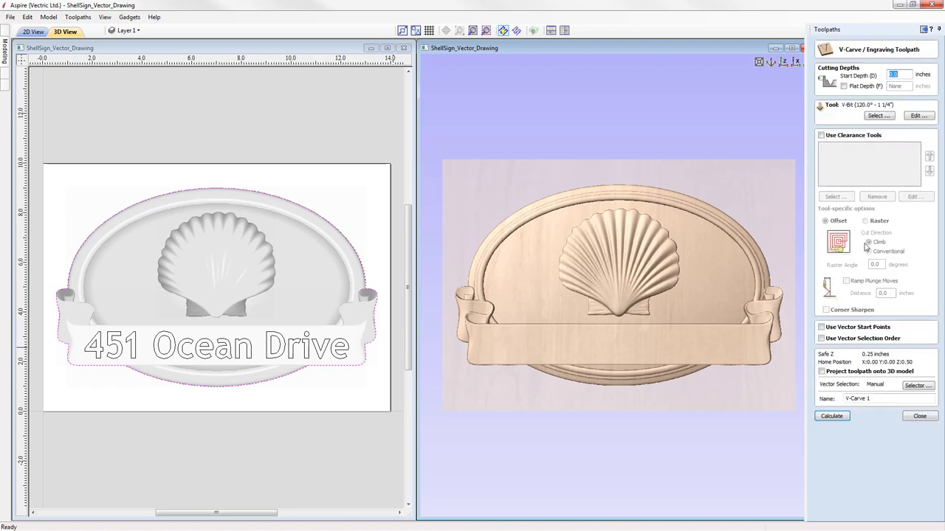
pyautogui.click(889, 75)
pyautogui.click(333, 350)
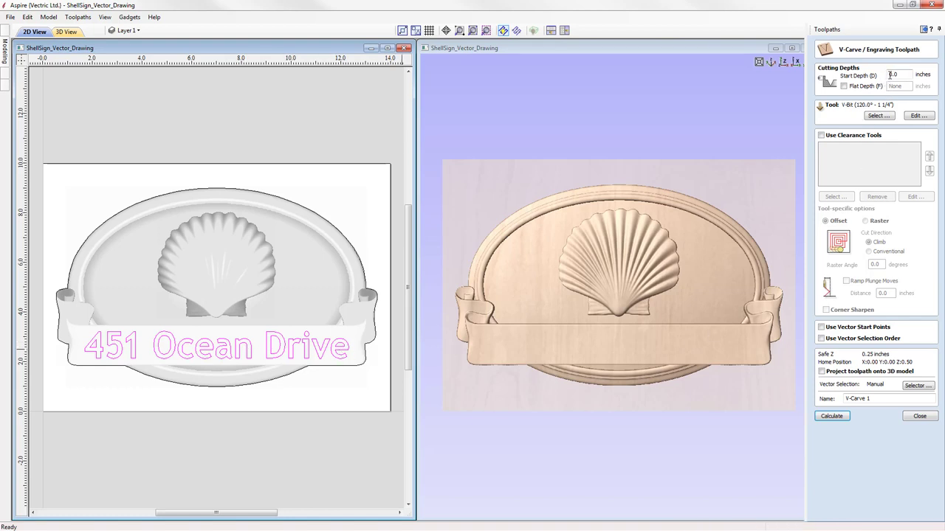
pyautogui.click(876, 116)
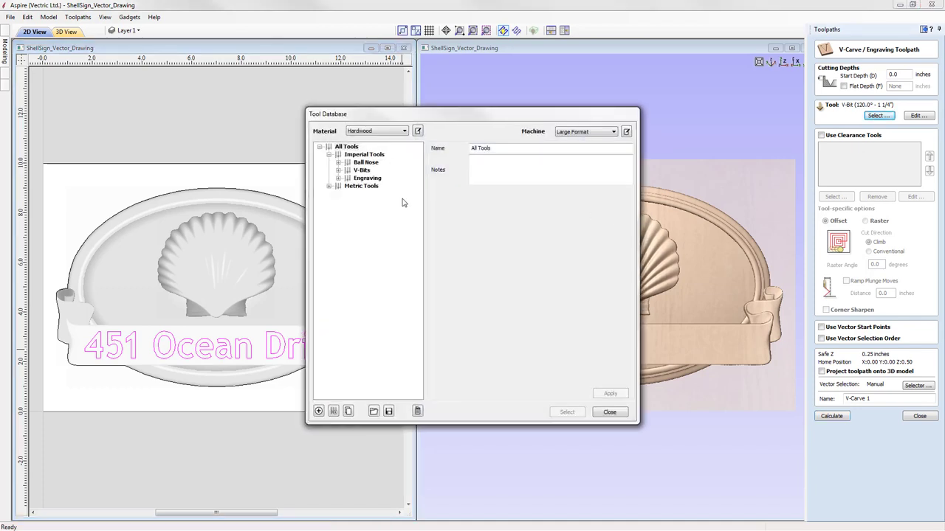
pyautogui.click(338, 171)
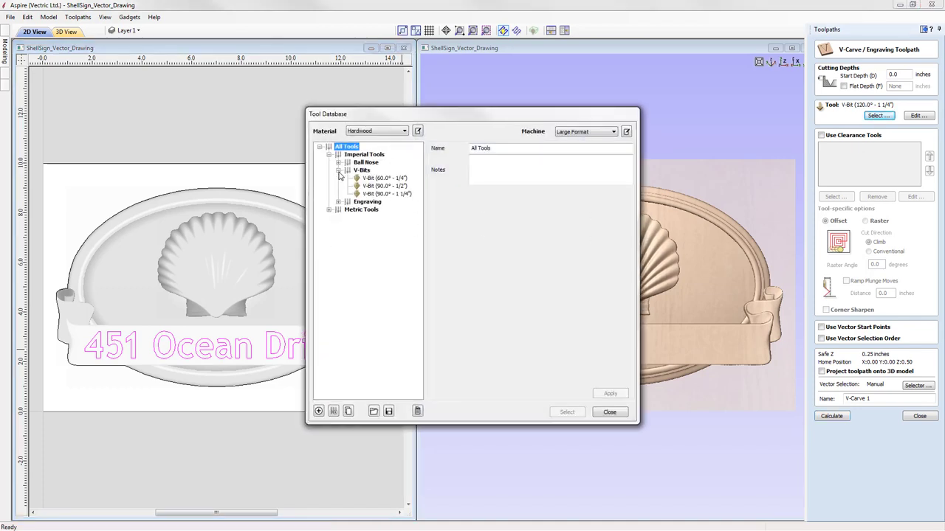
pyautogui.click(383, 187)
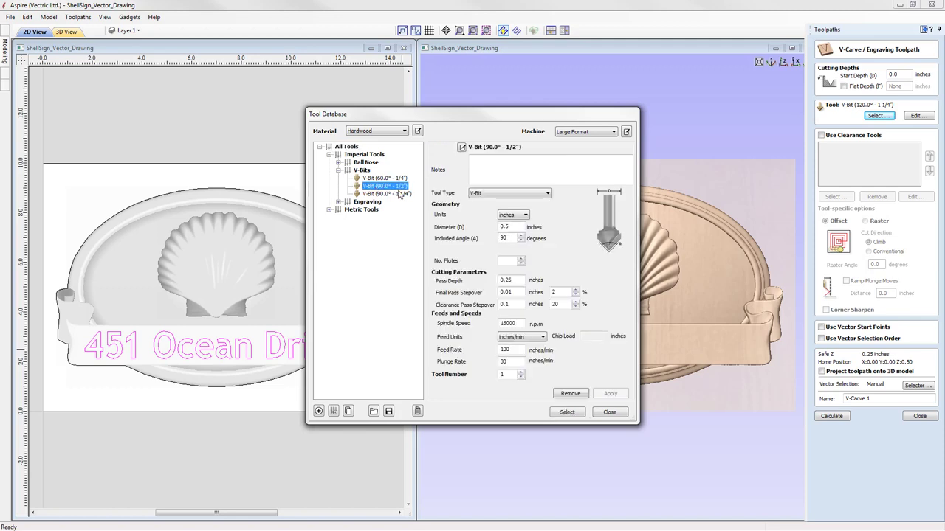
pyautogui.click(567, 413)
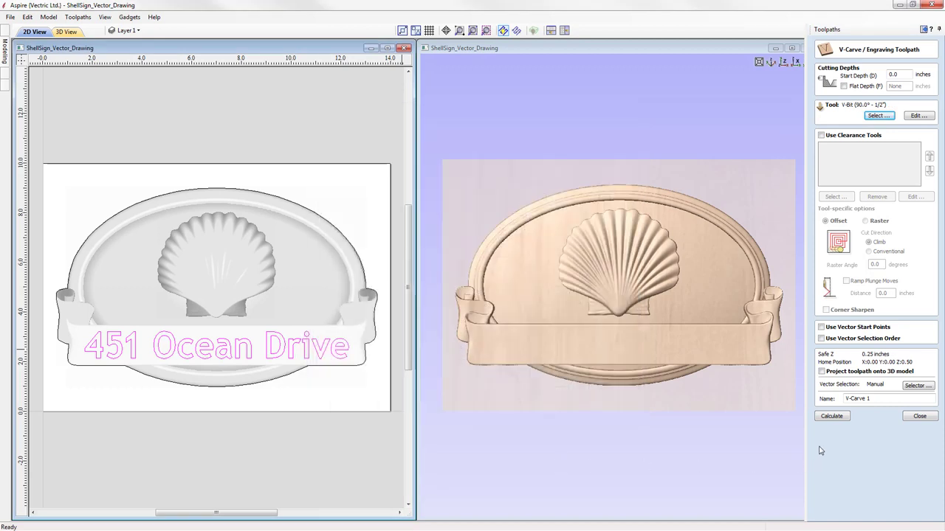
# Name the toolpath V-Carve Sign, project it onto the 3D sign surface, and calculate it
pyautogui.click(872, 399)
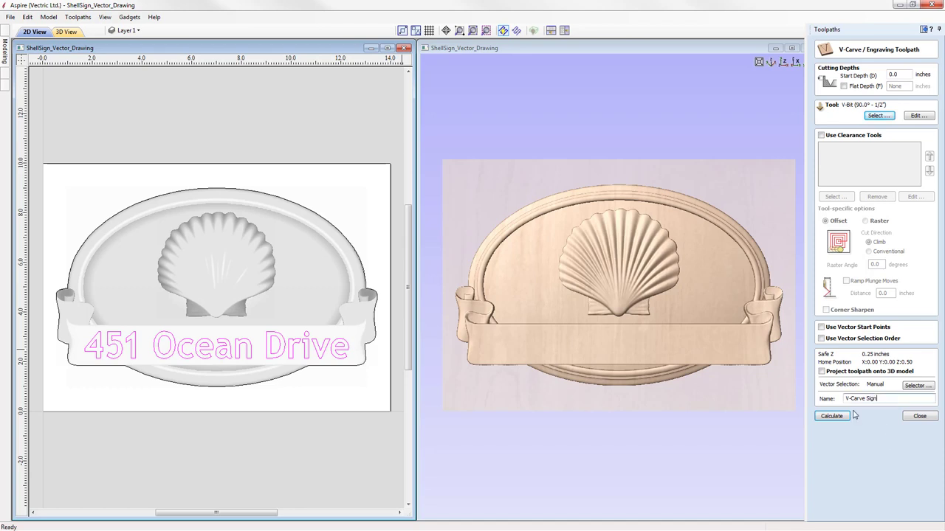
pyautogui.click(821, 373)
pyautogui.click(832, 417)
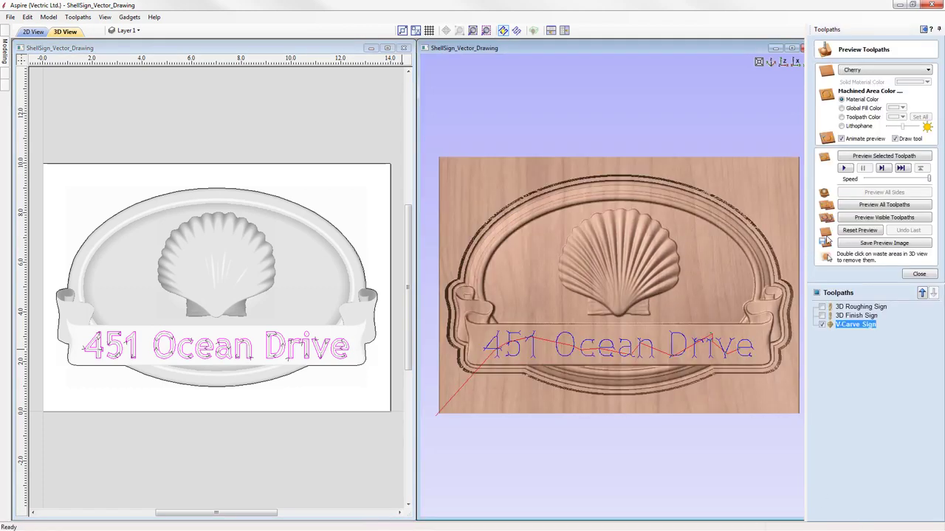
# Preview the V-carved lettering on the cherry sign, inspect it tilted and from the top, then close the preview
pyautogui.click(884, 158)
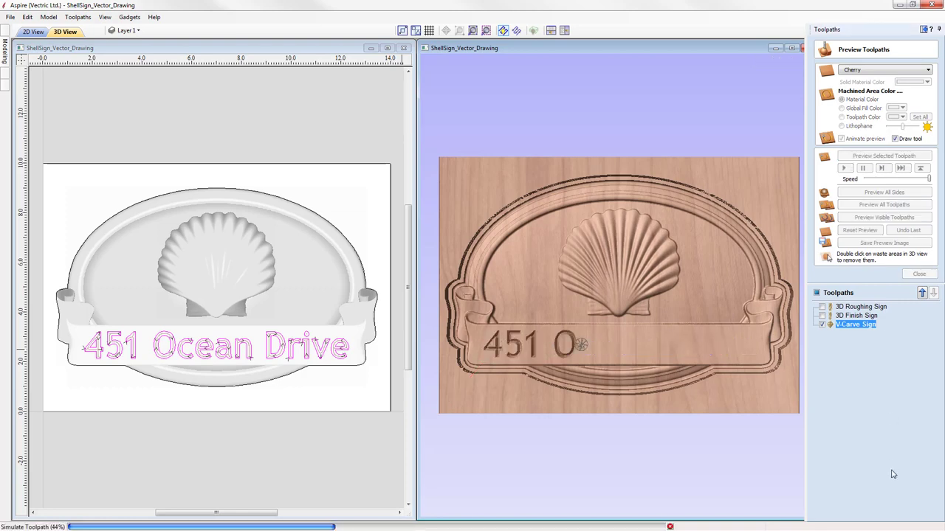
pyautogui.moveTo(726, 446); pyautogui.dragTo(620, 391)
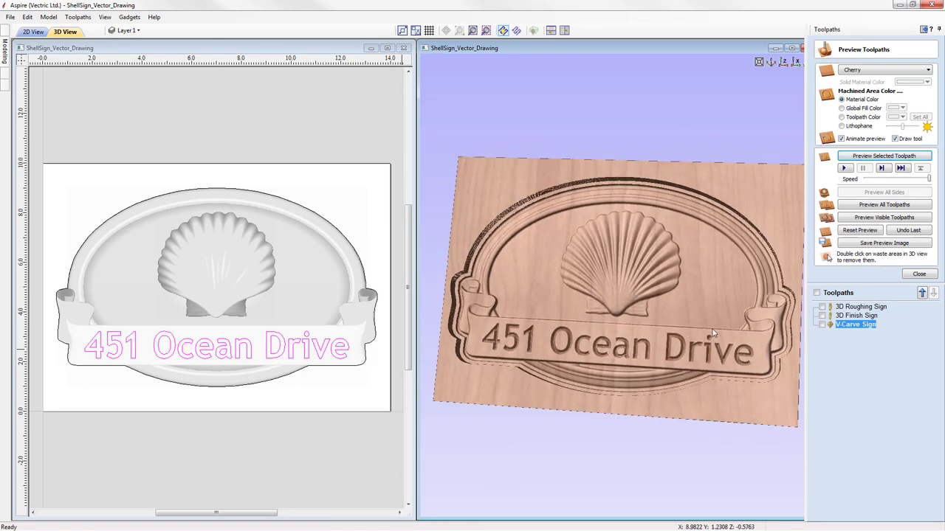
pyautogui.click(784, 62)
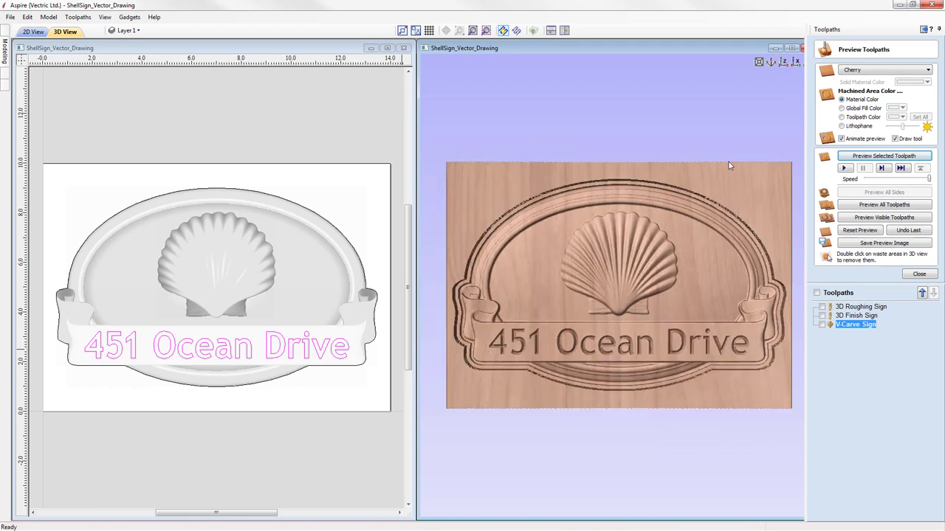
pyautogui.click(919, 275)
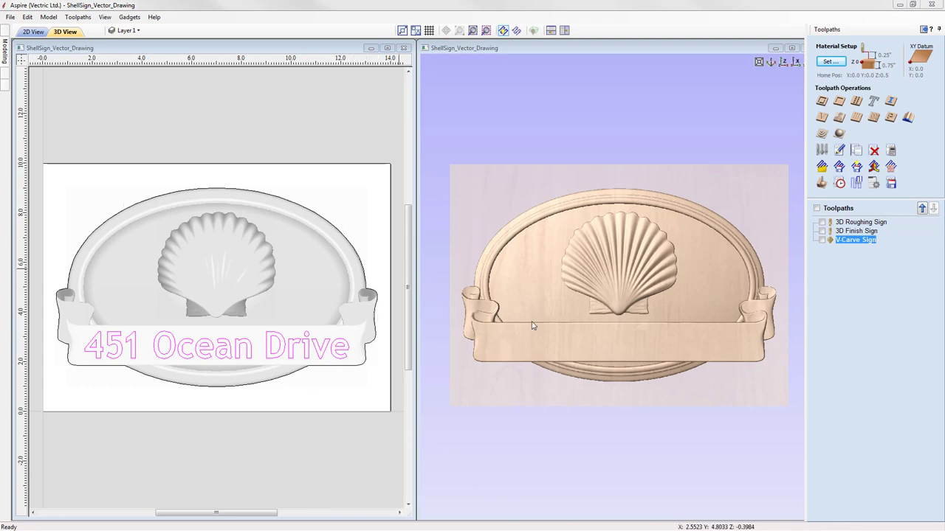
# Start a 2D profile toolpath on the sign's outer outline with a 0.75-inch cut depth
pyautogui.click(310, 214)
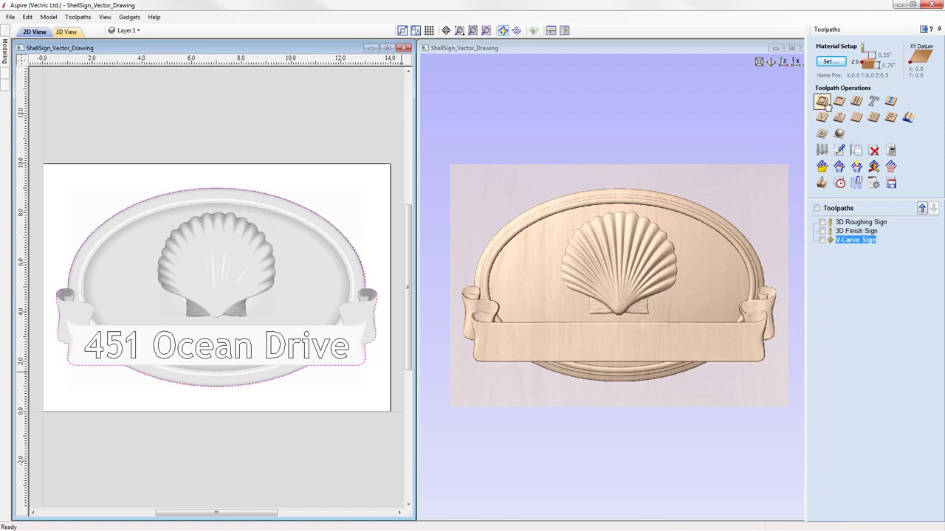
pyautogui.click(824, 104)
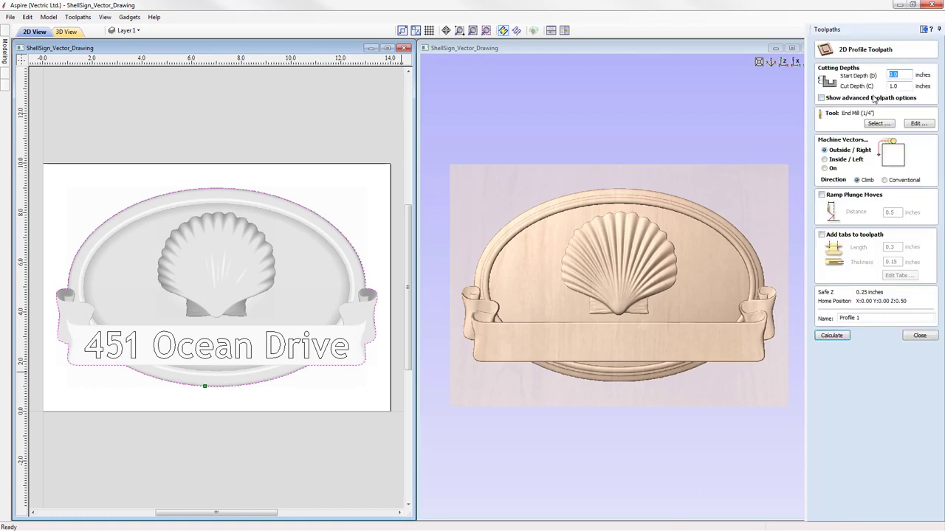
pyautogui.click(907, 73)
pyautogui.press('Tab')
pyautogui.write('0.75')
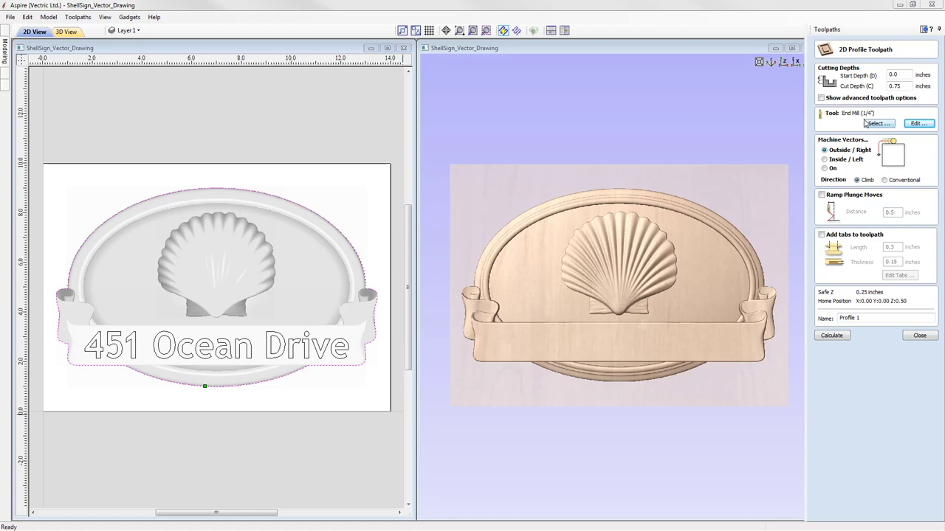
# Confirm the 1/4-inch end mill settings, name the toolpath Profile Sign, and calculate it
pyautogui.click(918, 124)
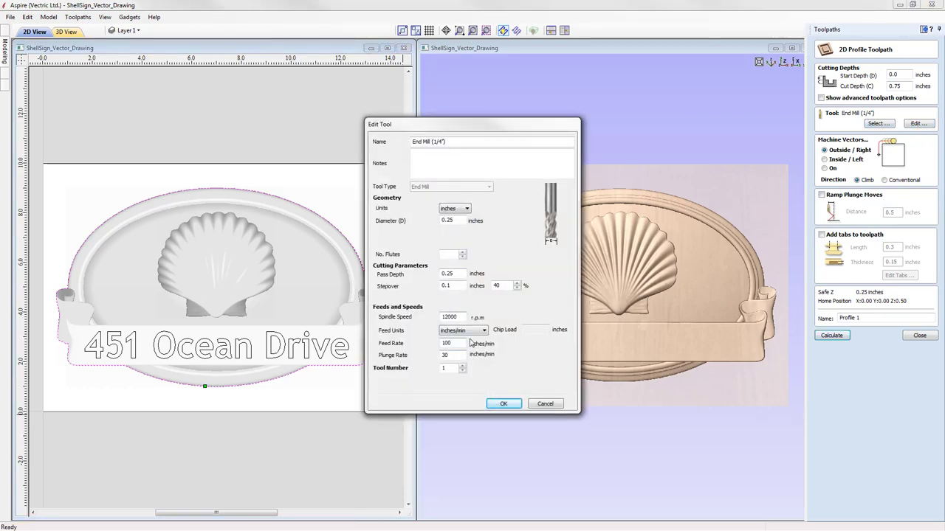
pyautogui.click(503, 405)
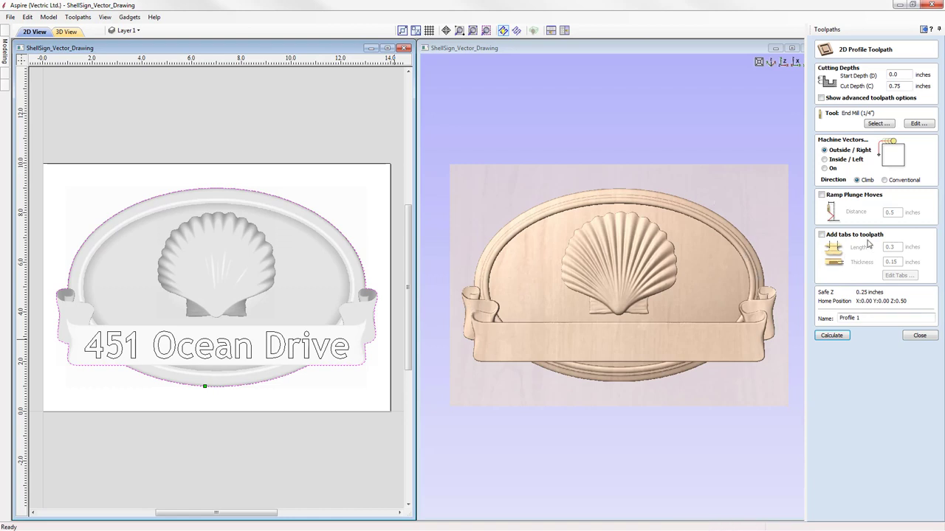
pyautogui.click(877, 316)
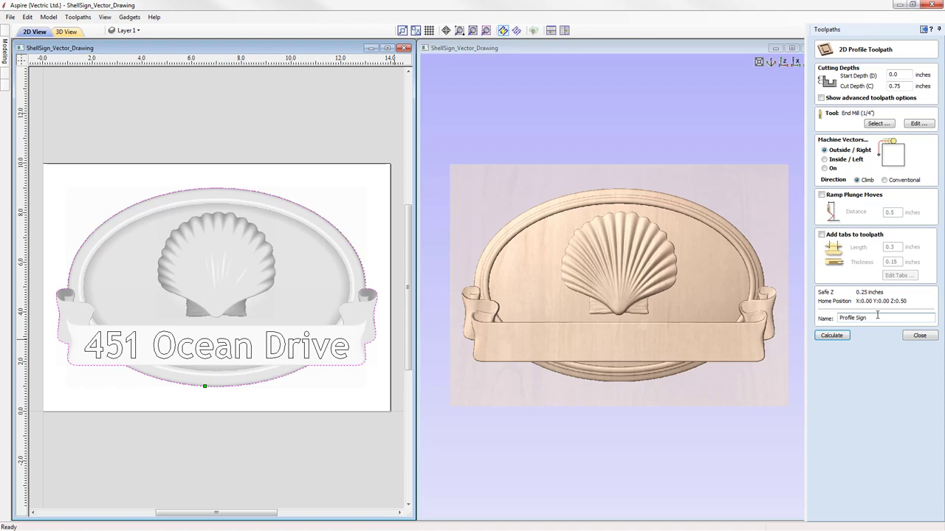
pyautogui.click(830, 335)
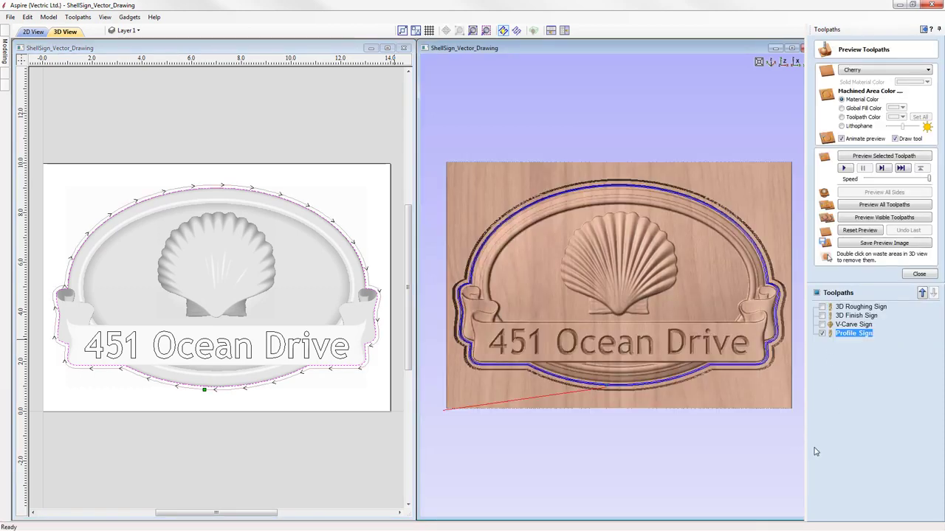
# In the maximized 3D view, simulate the profile cut and remove the waste board around the freed shell sign
pyautogui.click(790, 47)
pyautogui.click(790, 47)
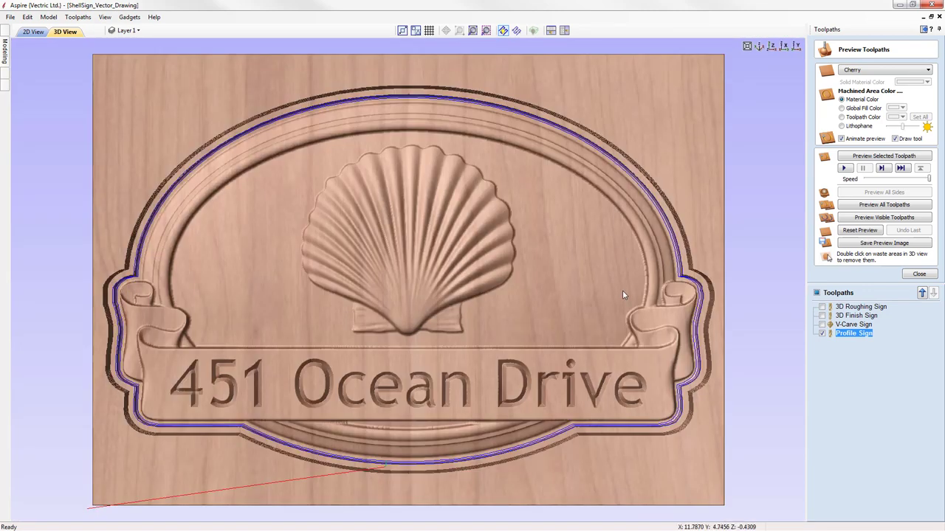
pyautogui.click(884, 155)
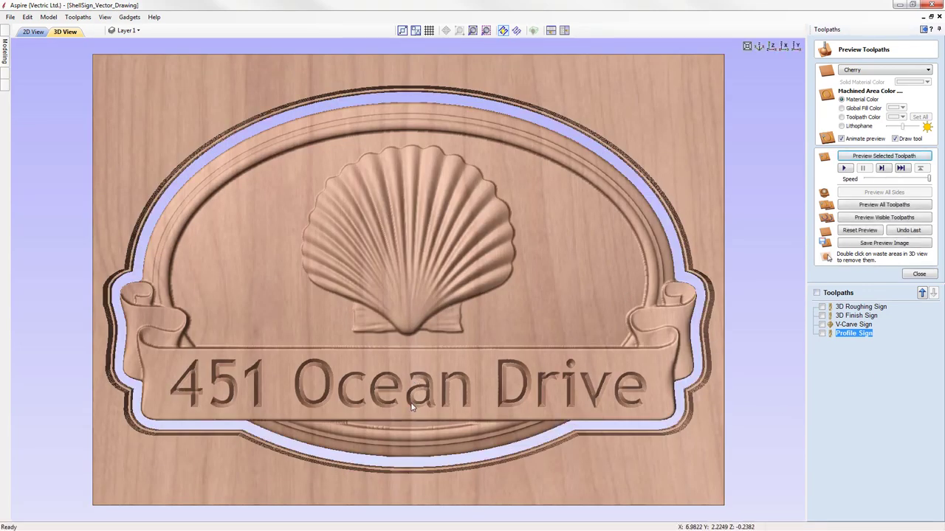
pyautogui.moveTo(412, 407); pyautogui.dragTo(635, 92)
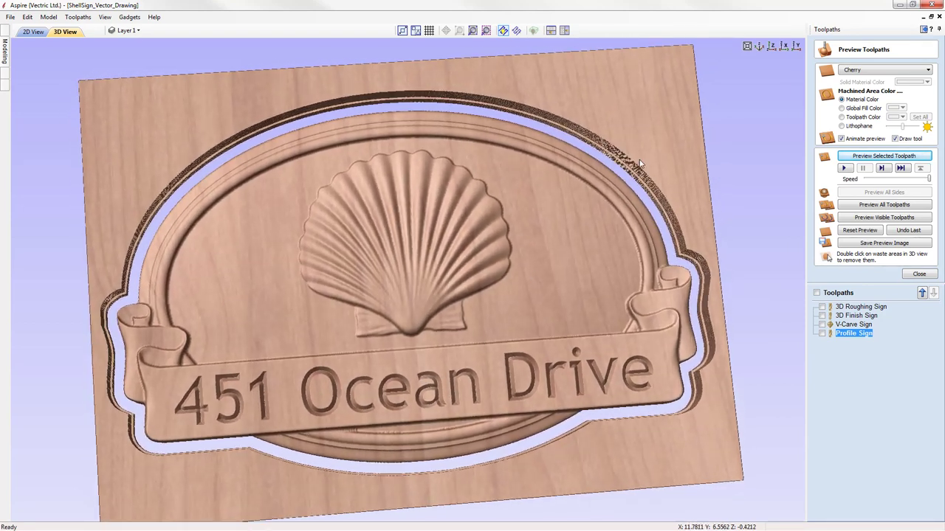
pyautogui.doubleClick(621, 91)
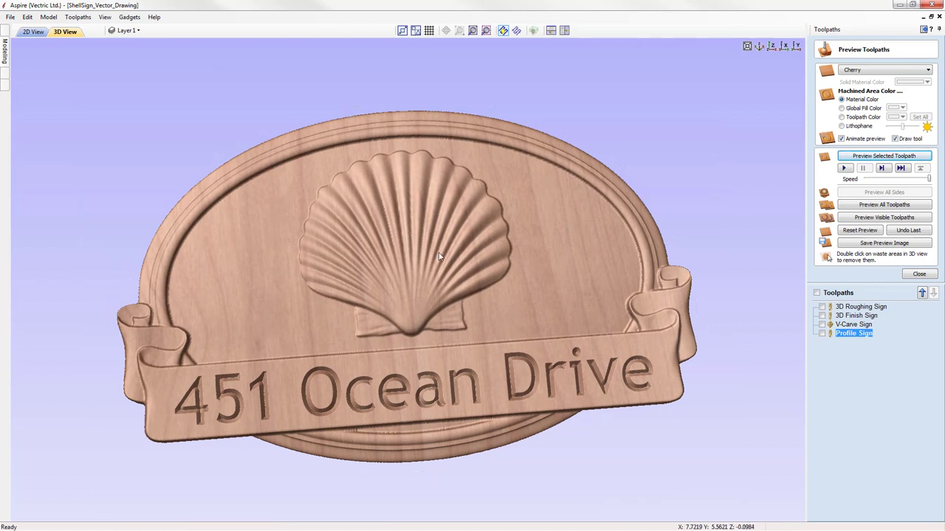
pyautogui.scroll(-3, 438, 256)
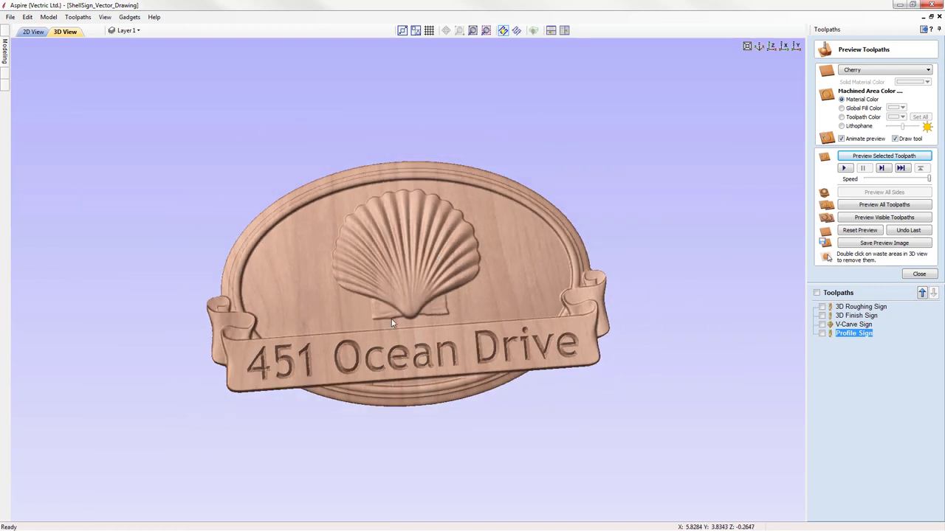
pyautogui.moveTo(436, 280); pyautogui.dragTo(372, 319)
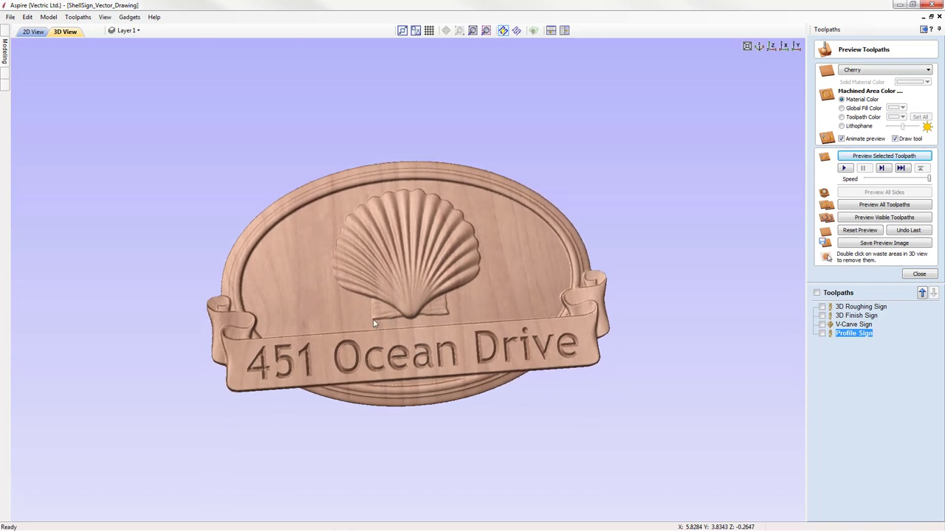
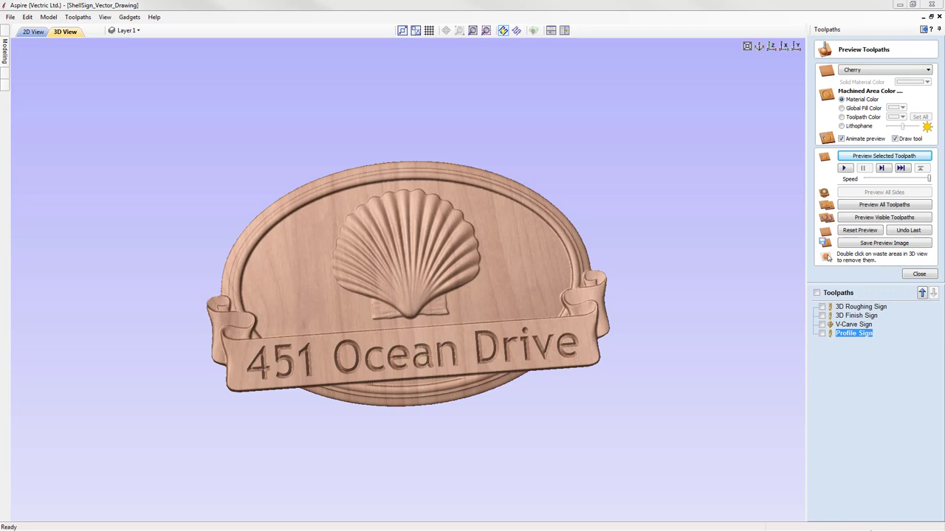
# Start saving the toolpath preview as a GIF image, then cancel it
pyautogui.click(888, 243)
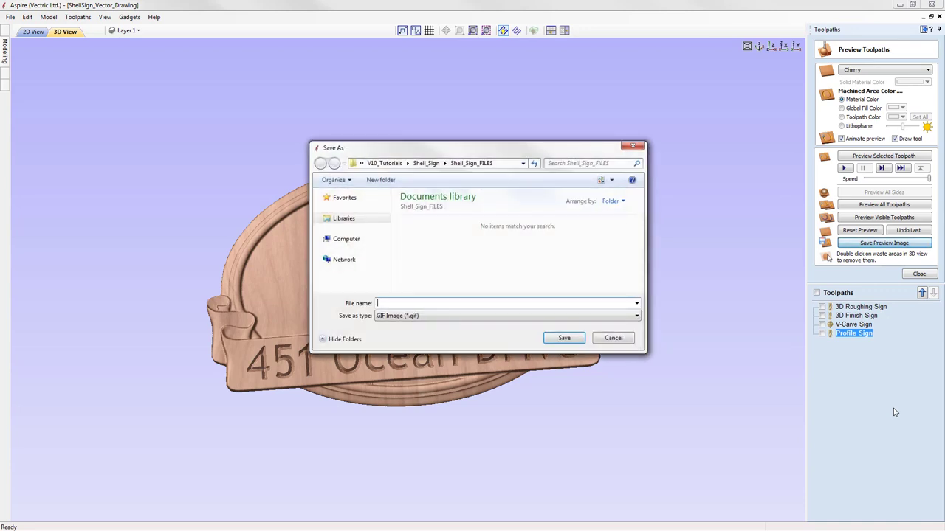
pyautogui.click(499, 318)
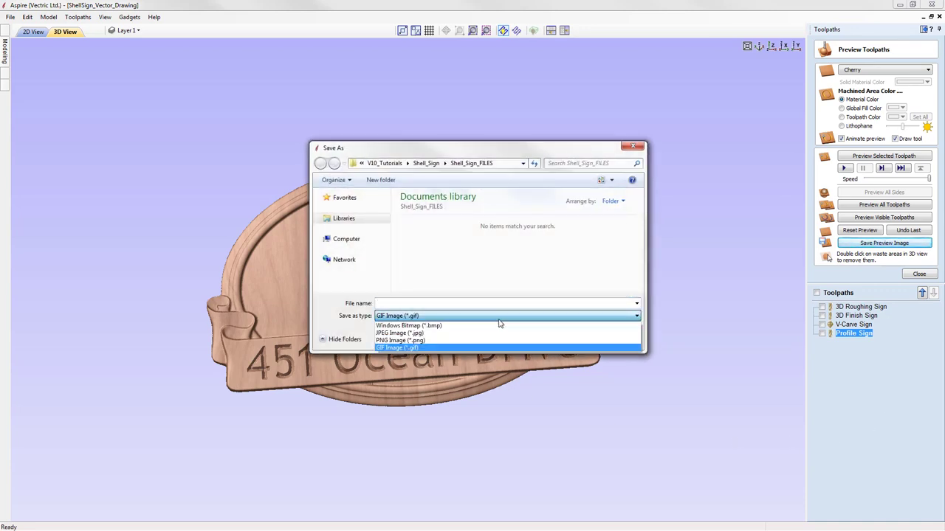
pyautogui.click(426, 307)
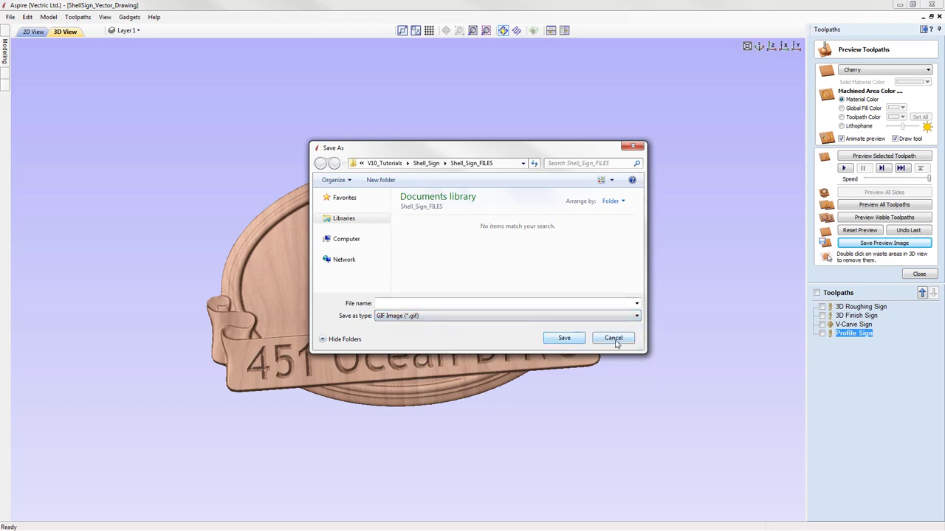
pyautogui.click(614, 340)
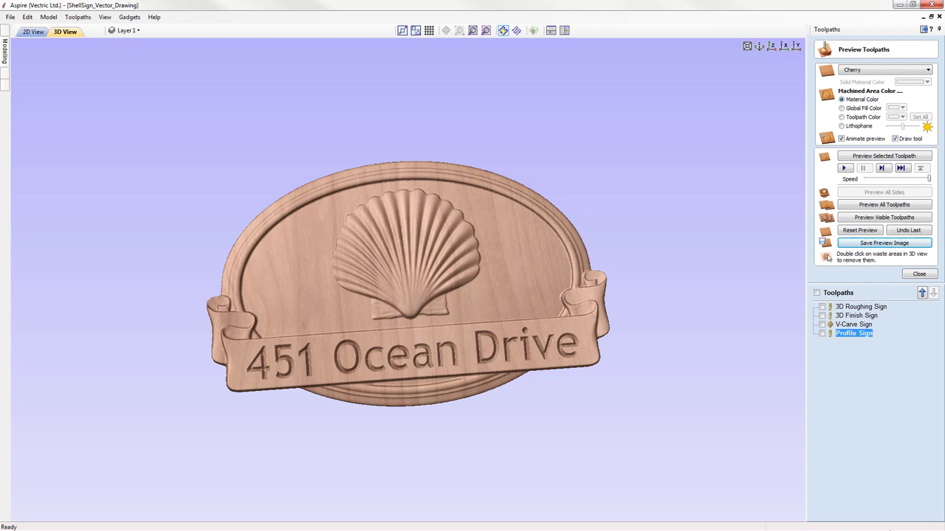
# Export only 3D Roughing Sign to its own G Code (inch) .tap file
pyautogui.click(919, 275)
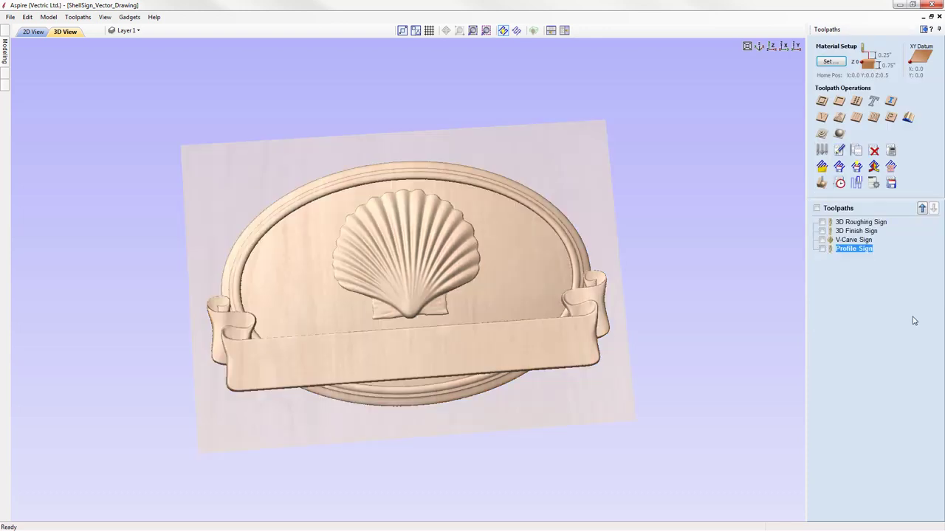
pyautogui.click(879, 224)
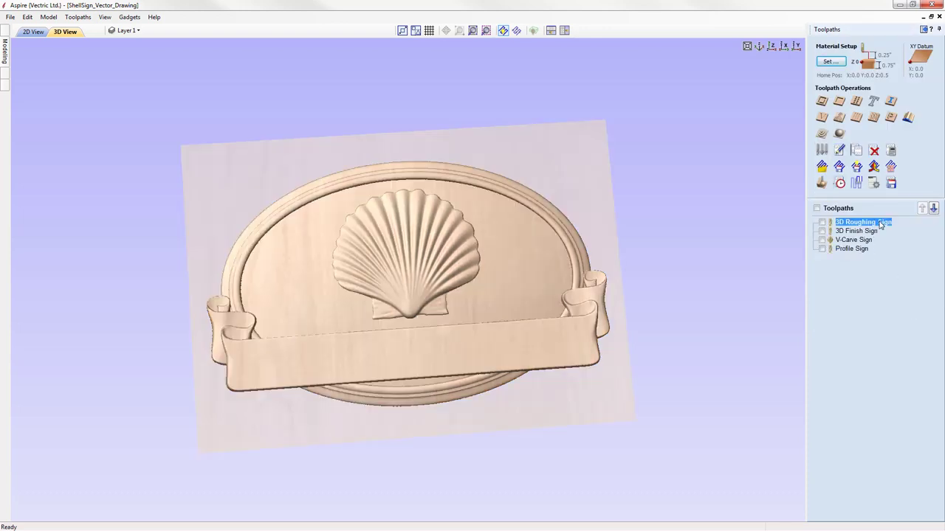
pyautogui.click(891, 184)
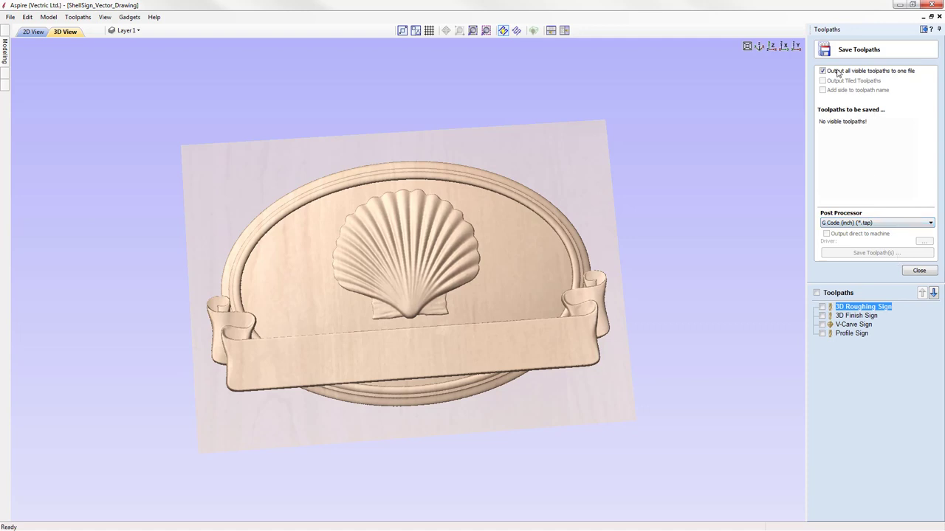
pyautogui.click(823, 71)
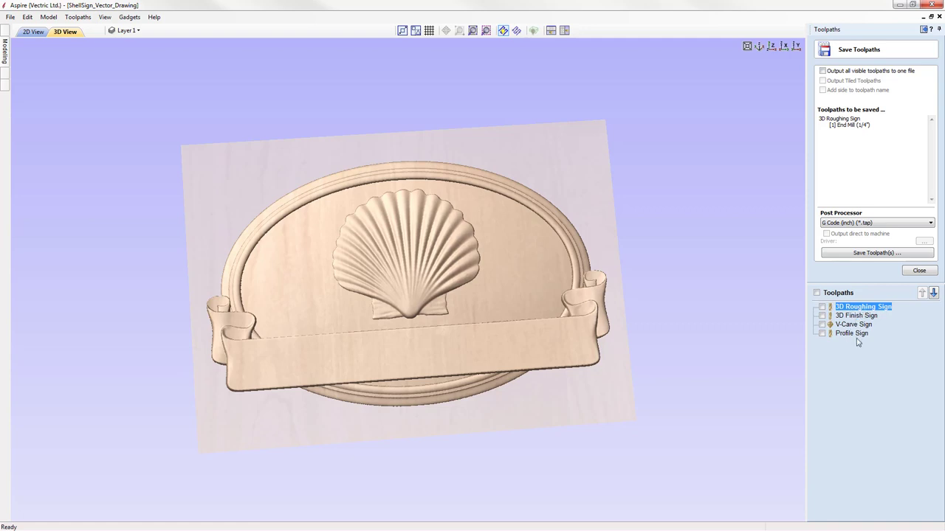
pyautogui.moveTo(864, 308)
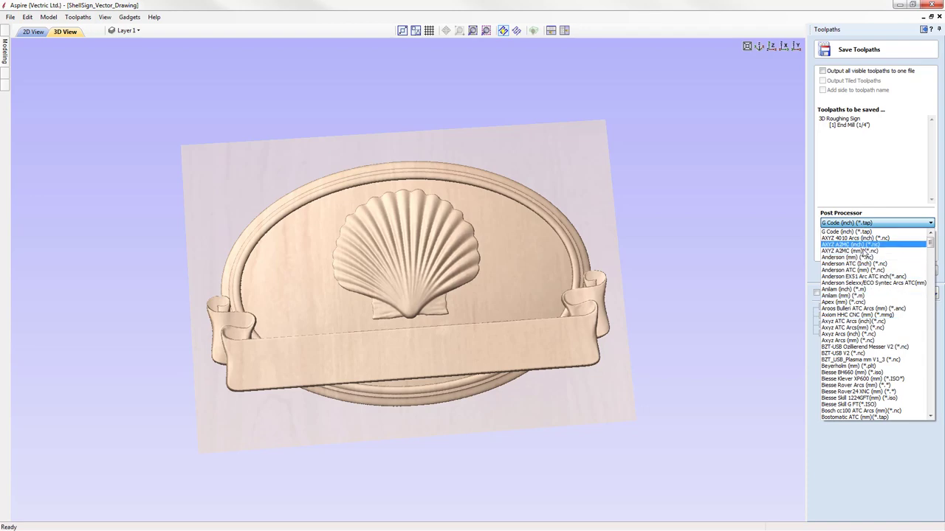
pyautogui.moveTo(931, 243)
pyautogui.mouseDown()
pyautogui.moveTo(932, 398)
pyautogui.moveTo(941, 245)
pyautogui.mouseUp()
pyautogui.click(846, 233)
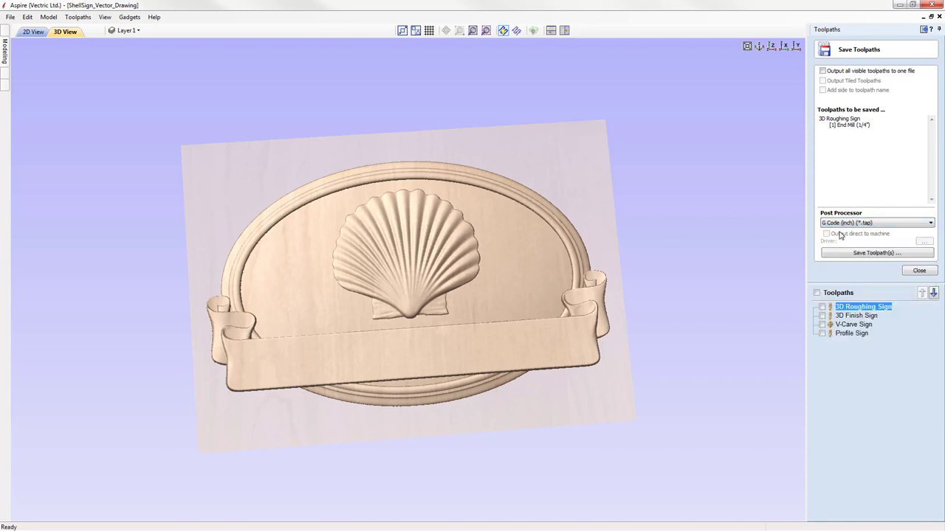
pyautogui.click(875, 254)
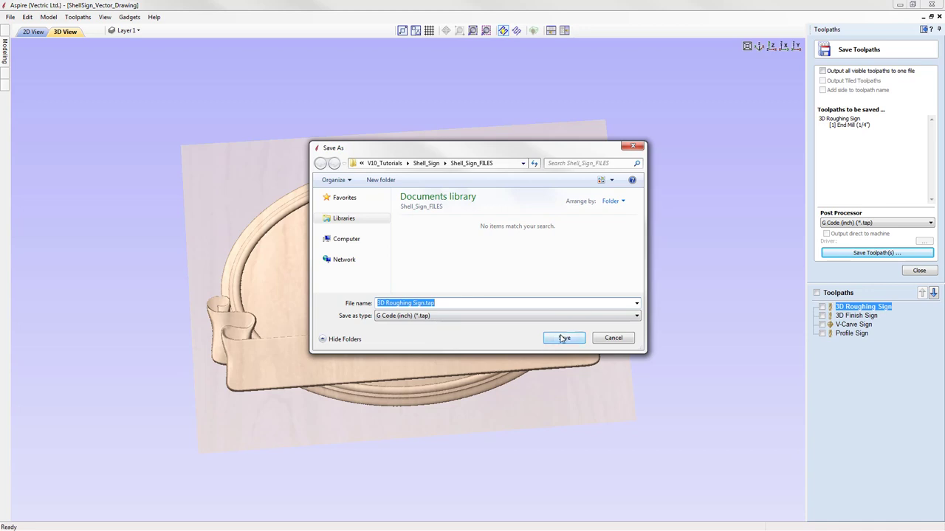
# Cancel the file save, review 3D Finish, V-Carve and Profile Sign tools, and close Save Toolpaths
pyautogui.click(613, 339)
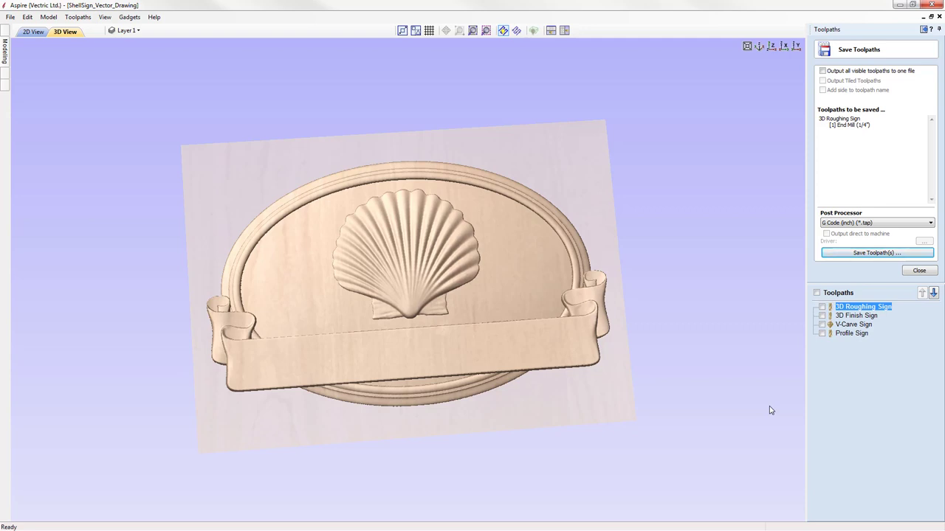
pyautogui.click(849, 315)
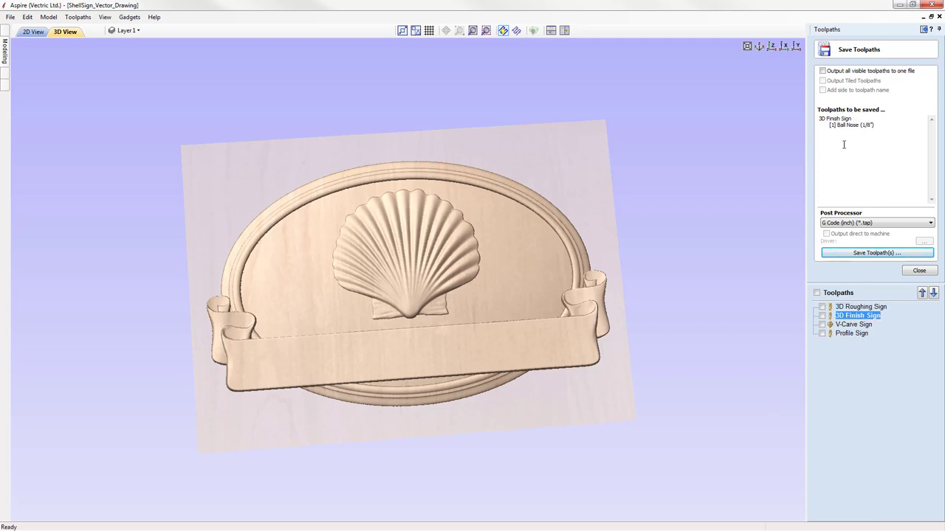
pyautogui.click(854, 325)
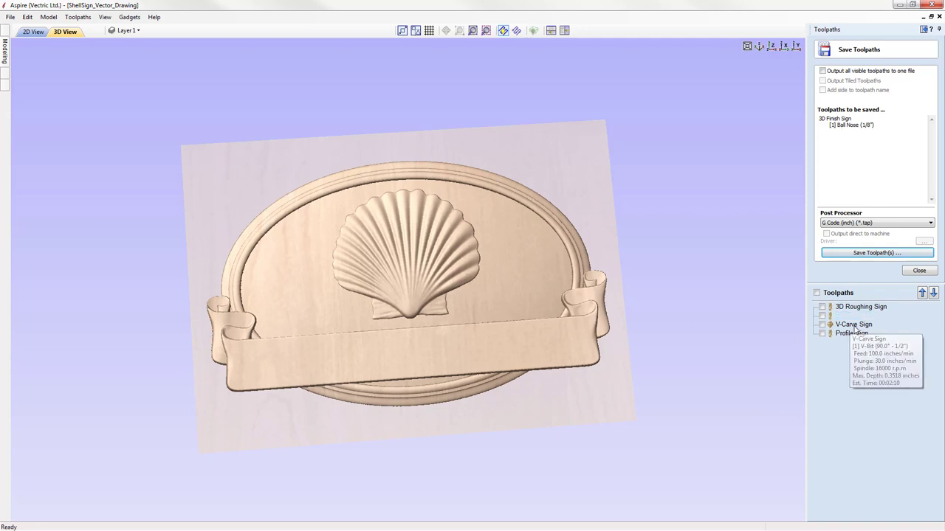
pyautogui.click(851, 334)
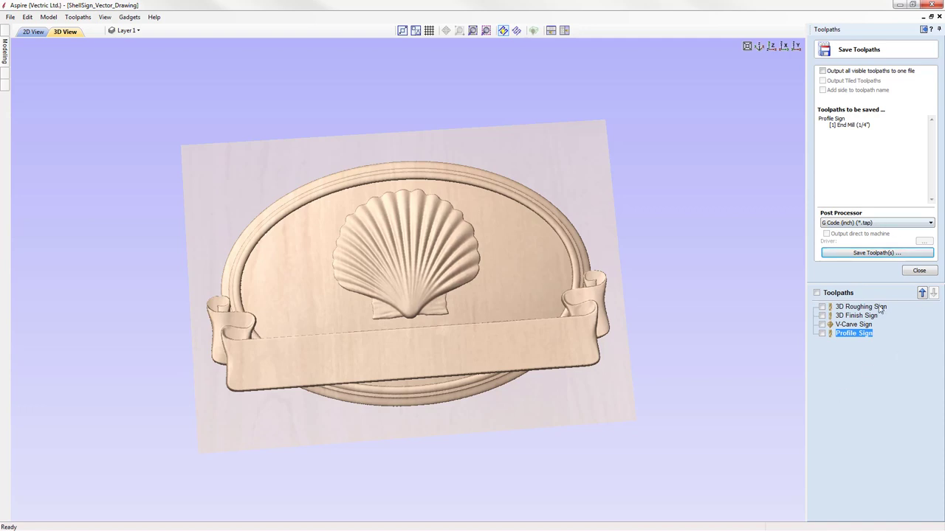
pyautogui.click(918, 272)
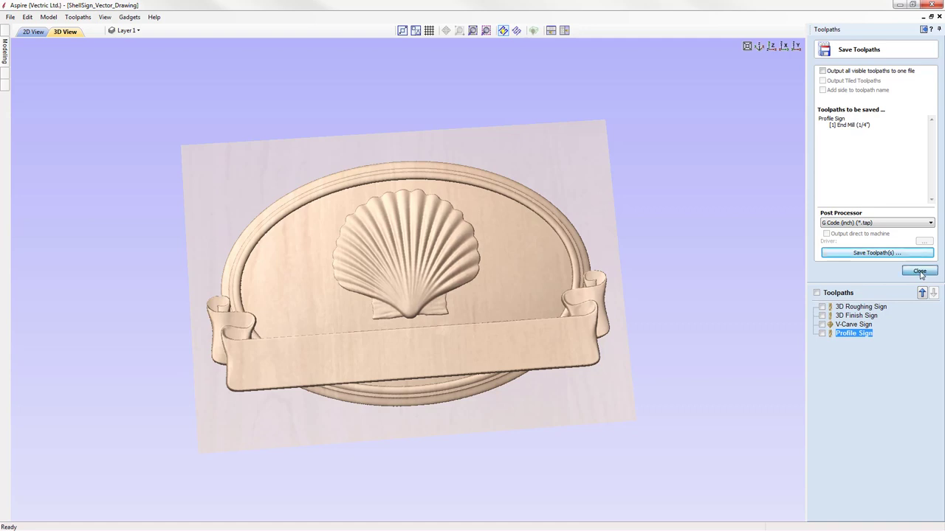
pyautogui.click(10, 17)
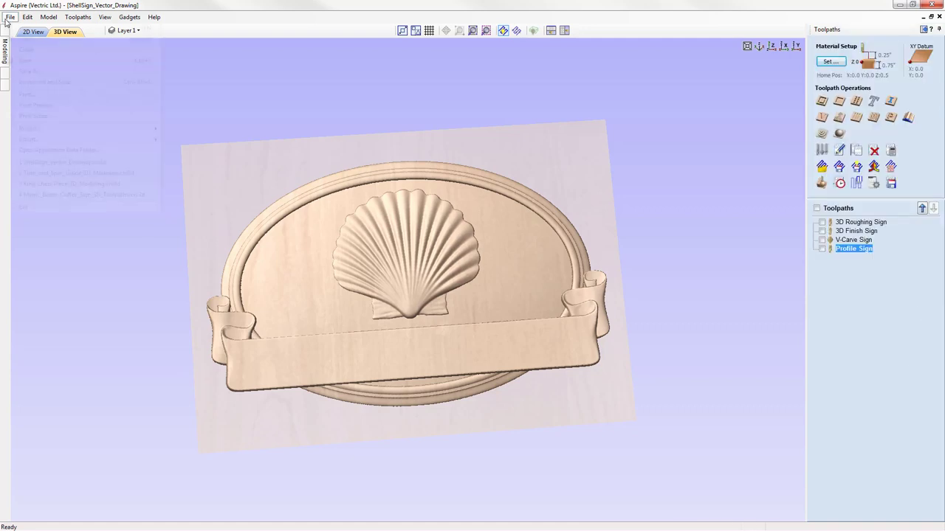
# Save the project as Shell_Sign_Getting_Started.crv3d in Shell_Sign_FILES
pyautogui.click(51, 72)
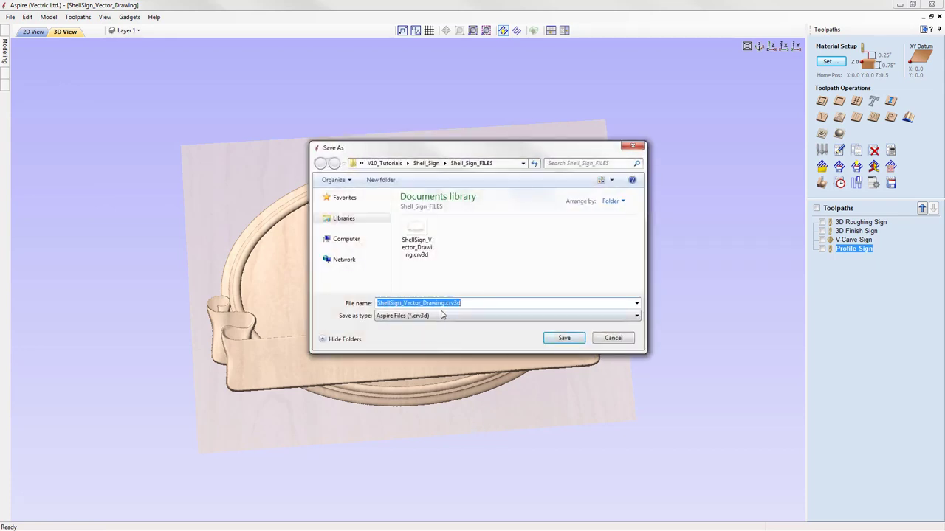
pyautogui.rightClick(436, 303)
pyautogui.click(461, 346)
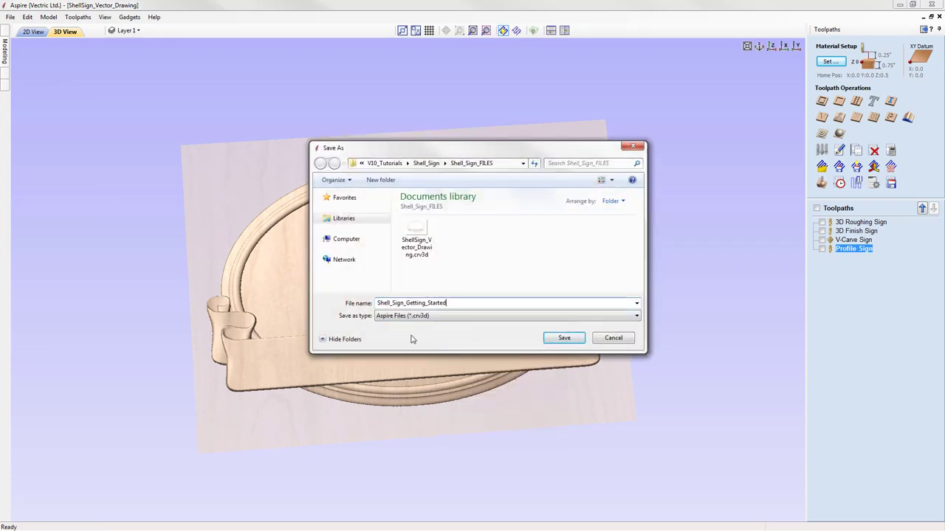
pyautogui.click(565, 339)
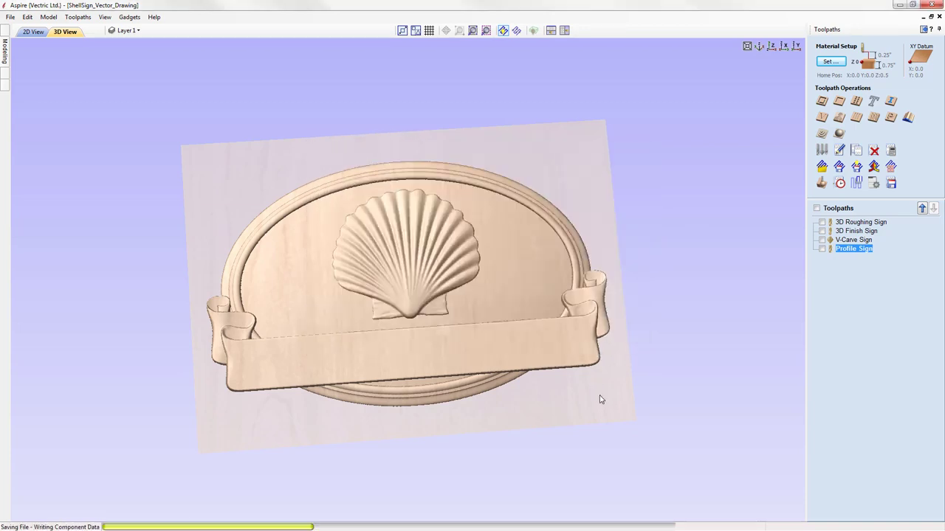